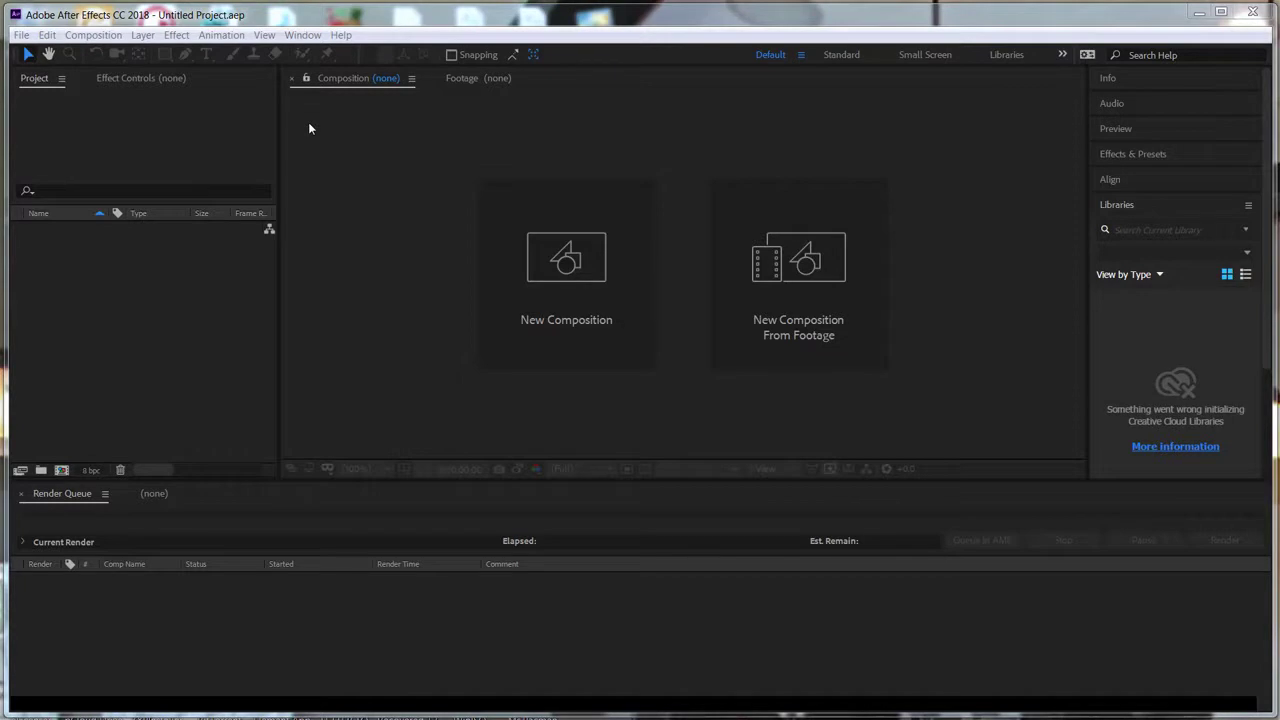
- Open Import File on the URBAN FLYER TUTORIALS 2019 VOLUME 1 folder, showing large thumbnails
left_click(20, 35)
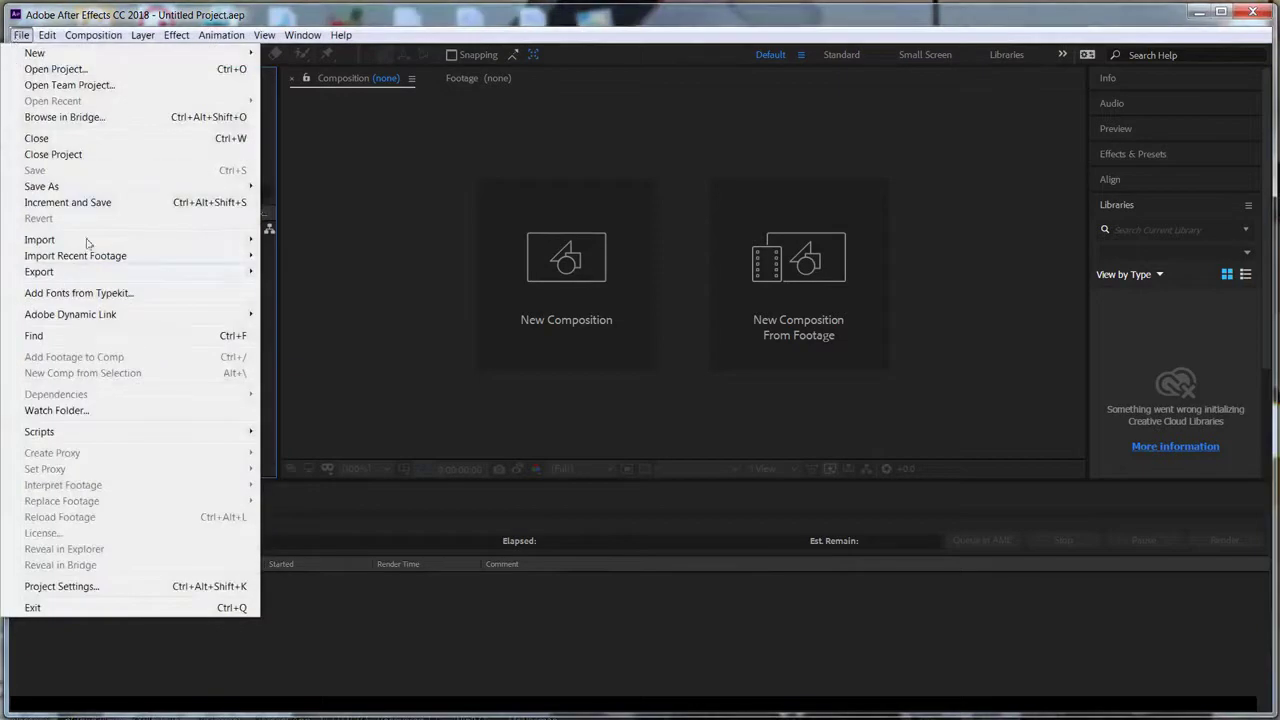
mouse_move(82, 238)
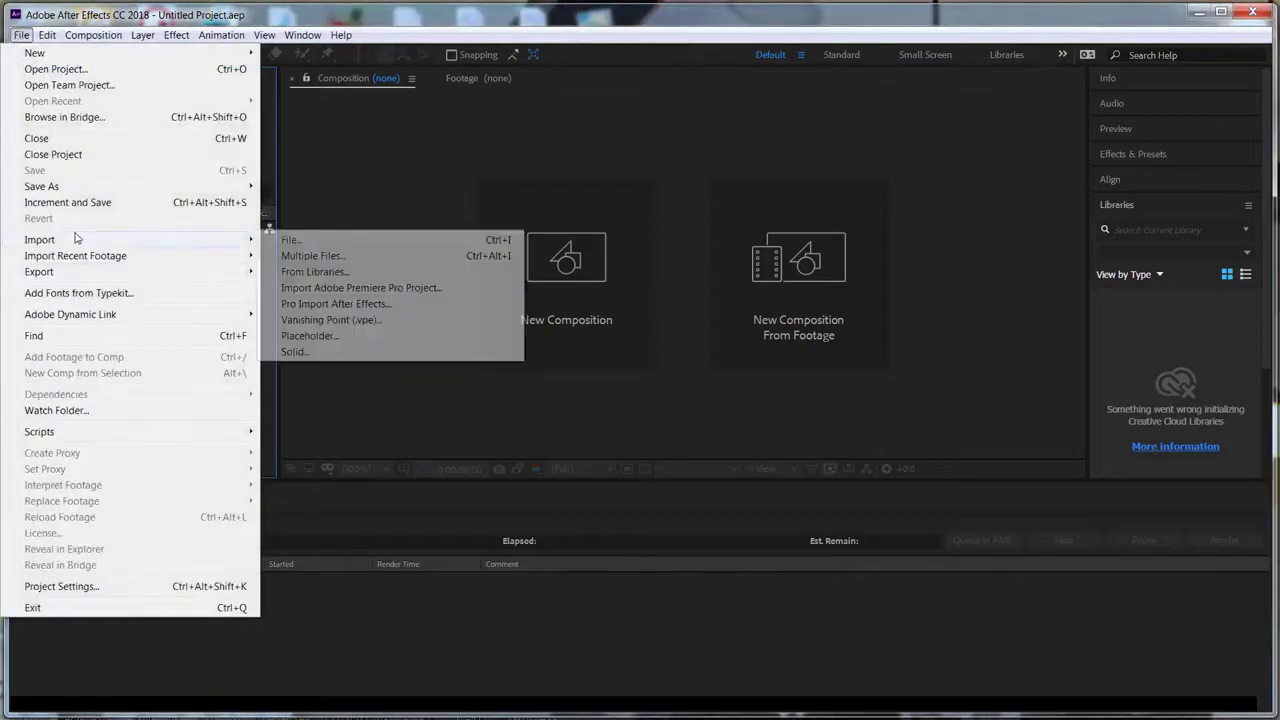
left_click(320, 242)
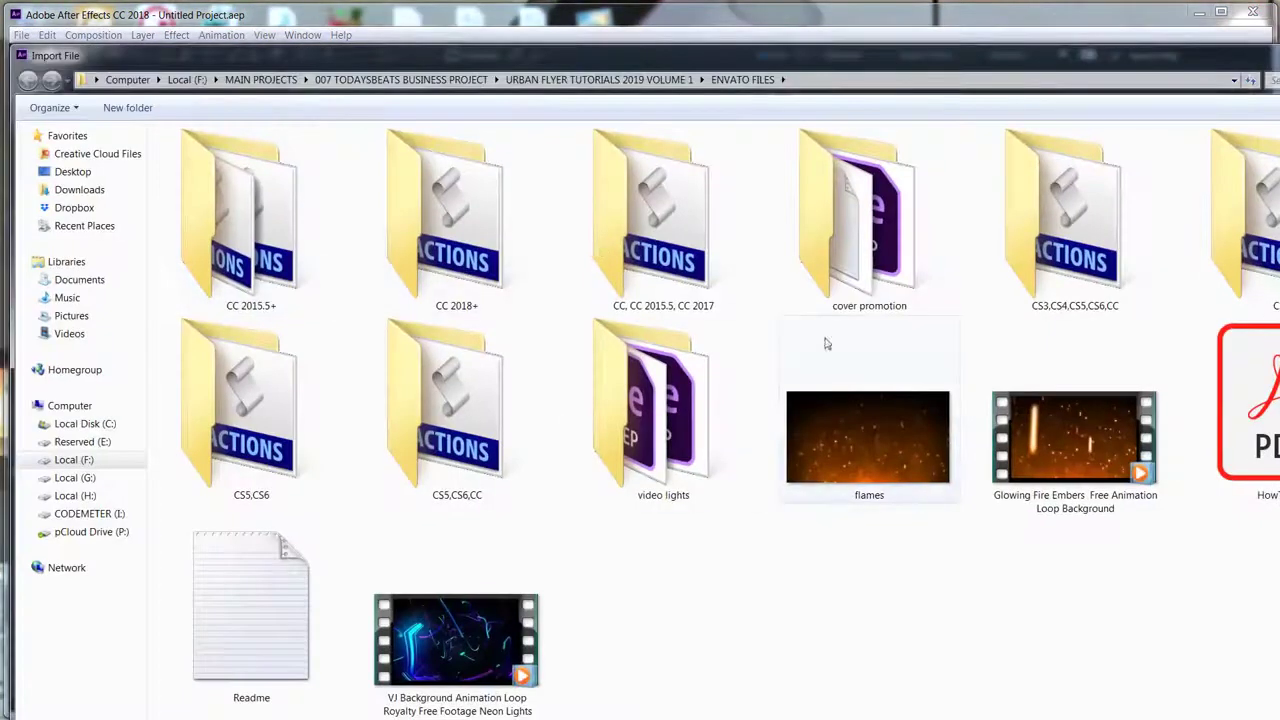
left_click(581, 80)
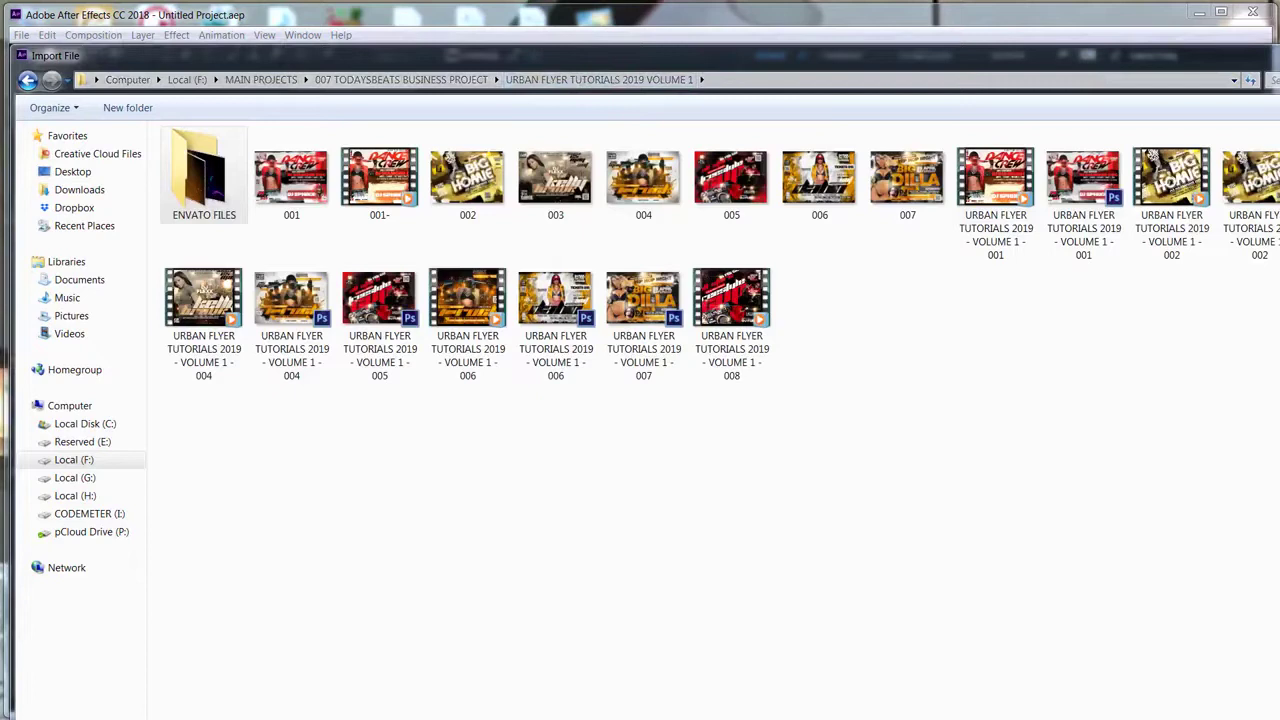
scroll(1150, 160, "up", 2, "ctrl")
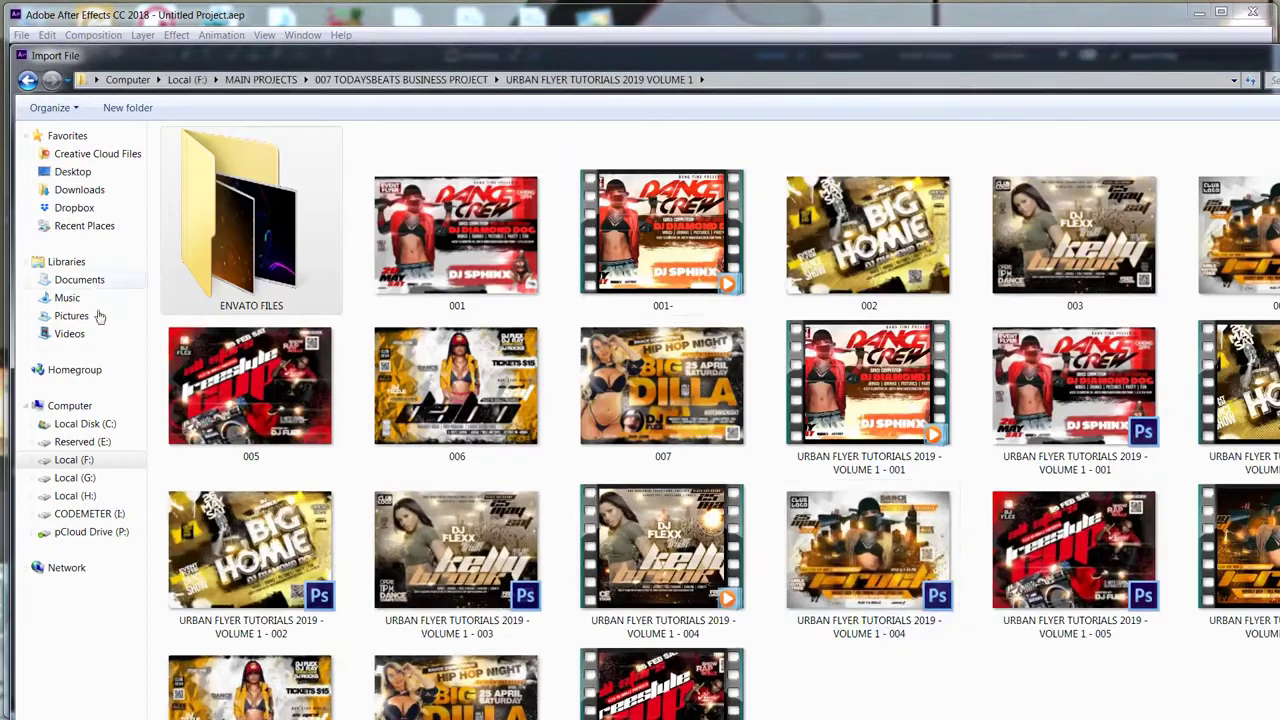
- Preview the 001 flyer loop video in Media Player with an enlarged window
right_click(645, 190)
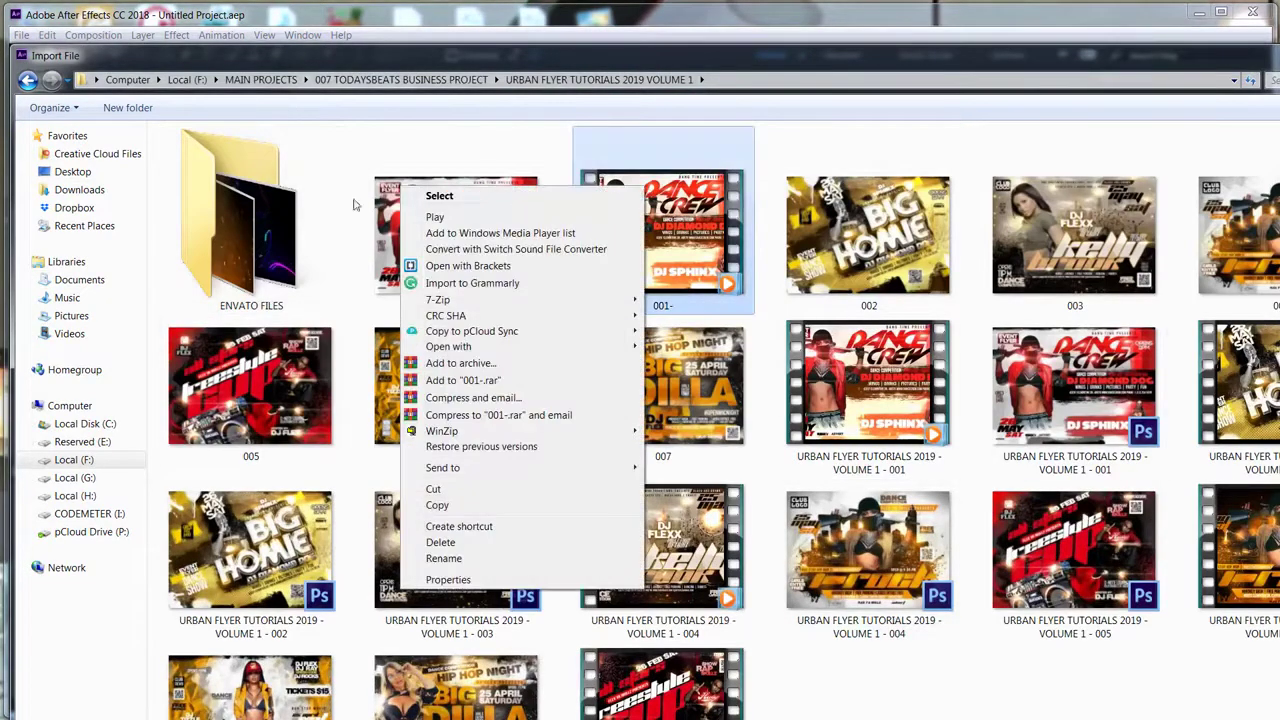
left_click(484, 216)
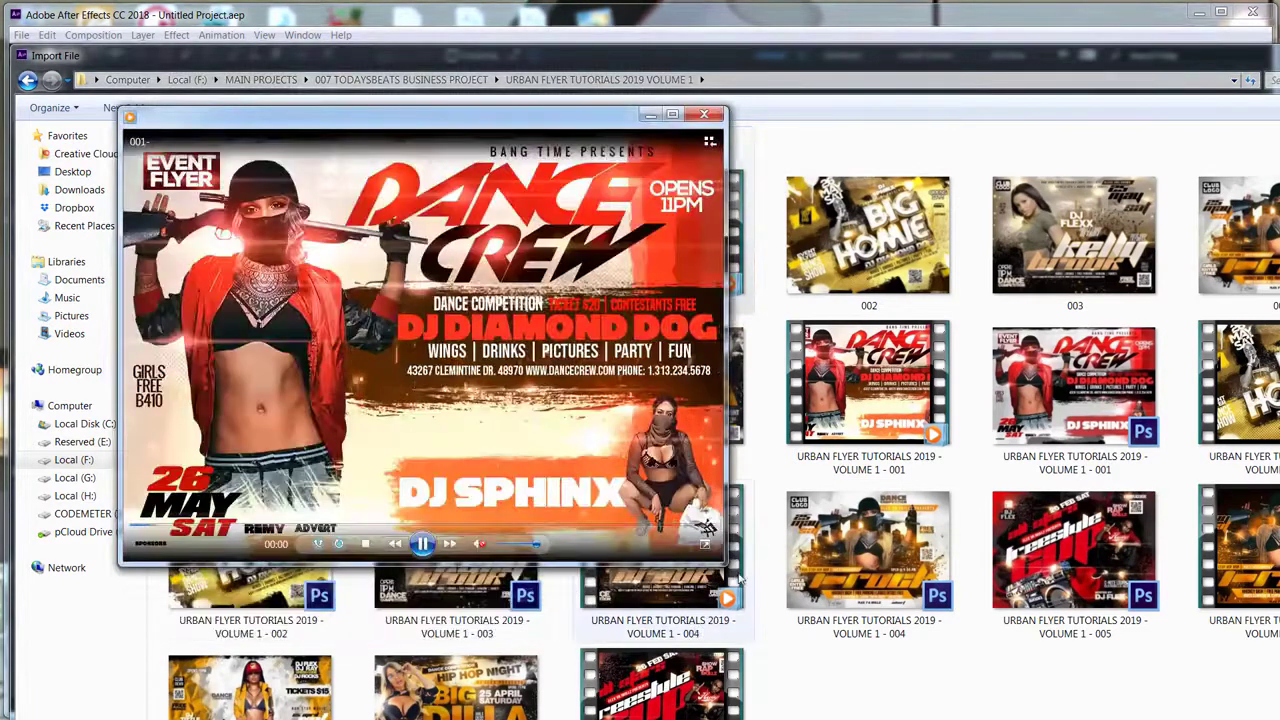
left_click_drag(728, 566, 1017, 719)
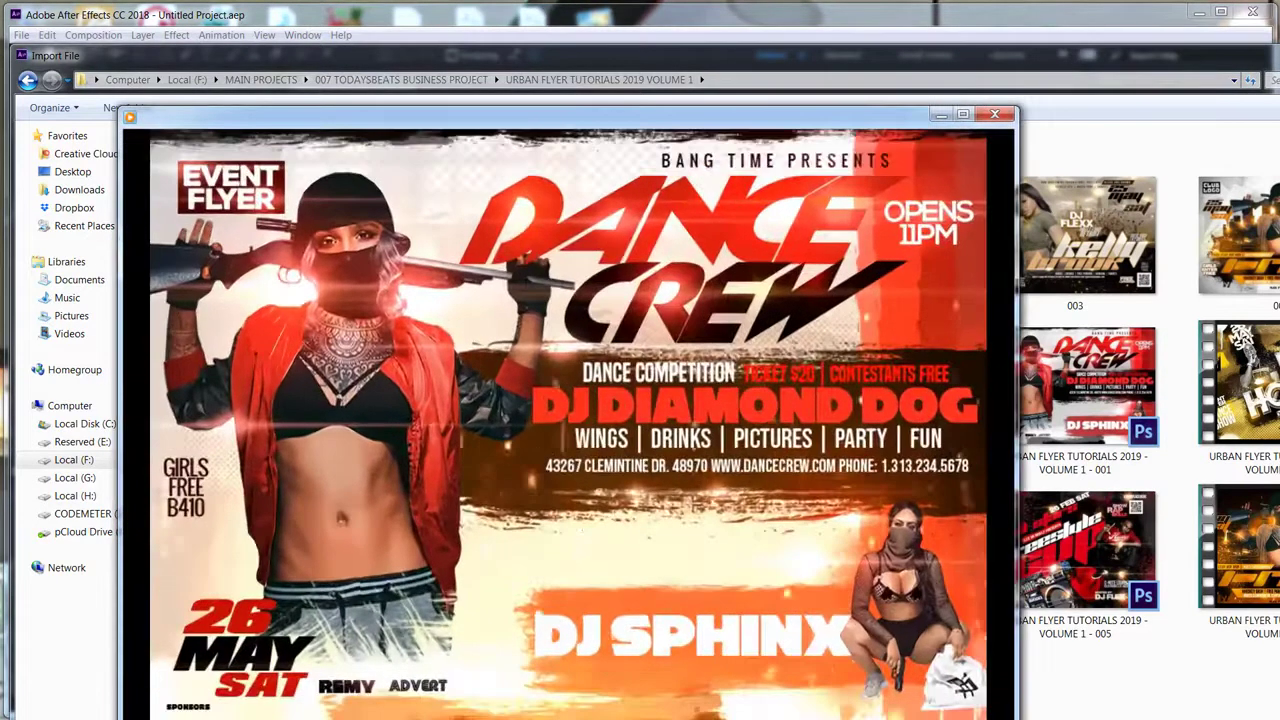
mouse_move(873, 383)
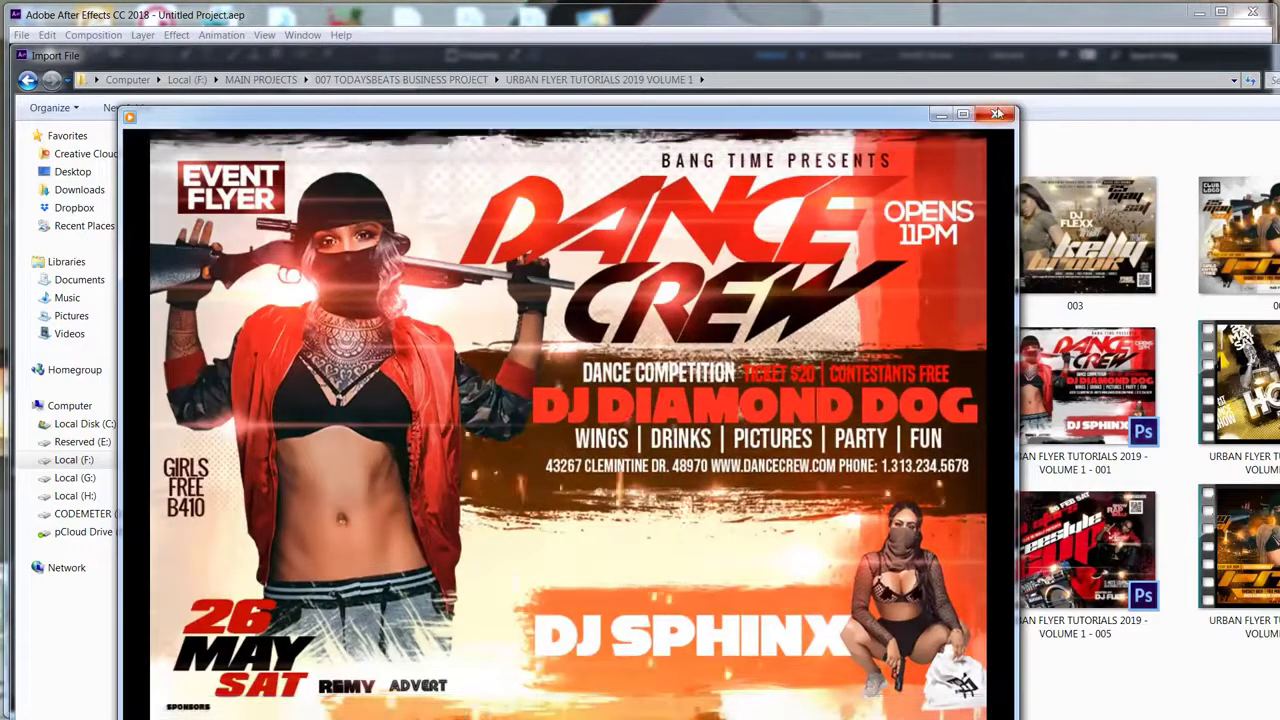
left_click(997, 113)
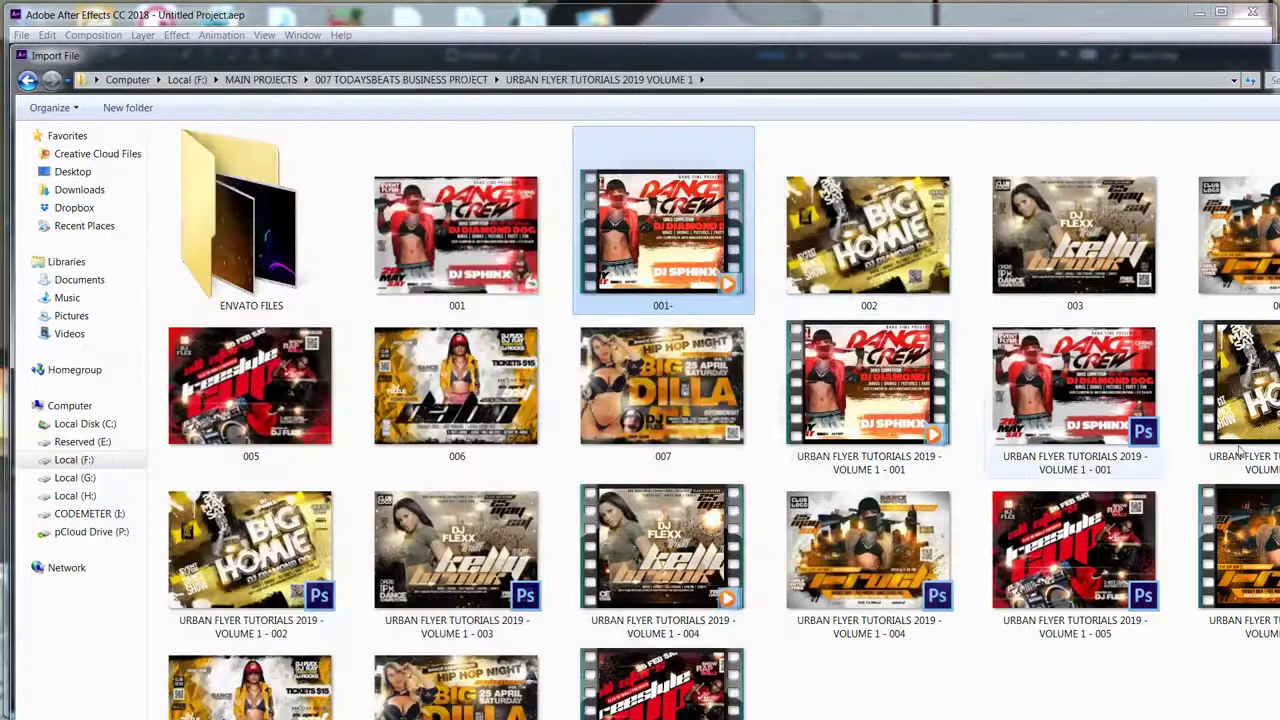
- Preview the VOLUME 1 - 002 and 004 videos, then select the VOLUME 1 - 001 Photoshop file
right_click(1240, 448)
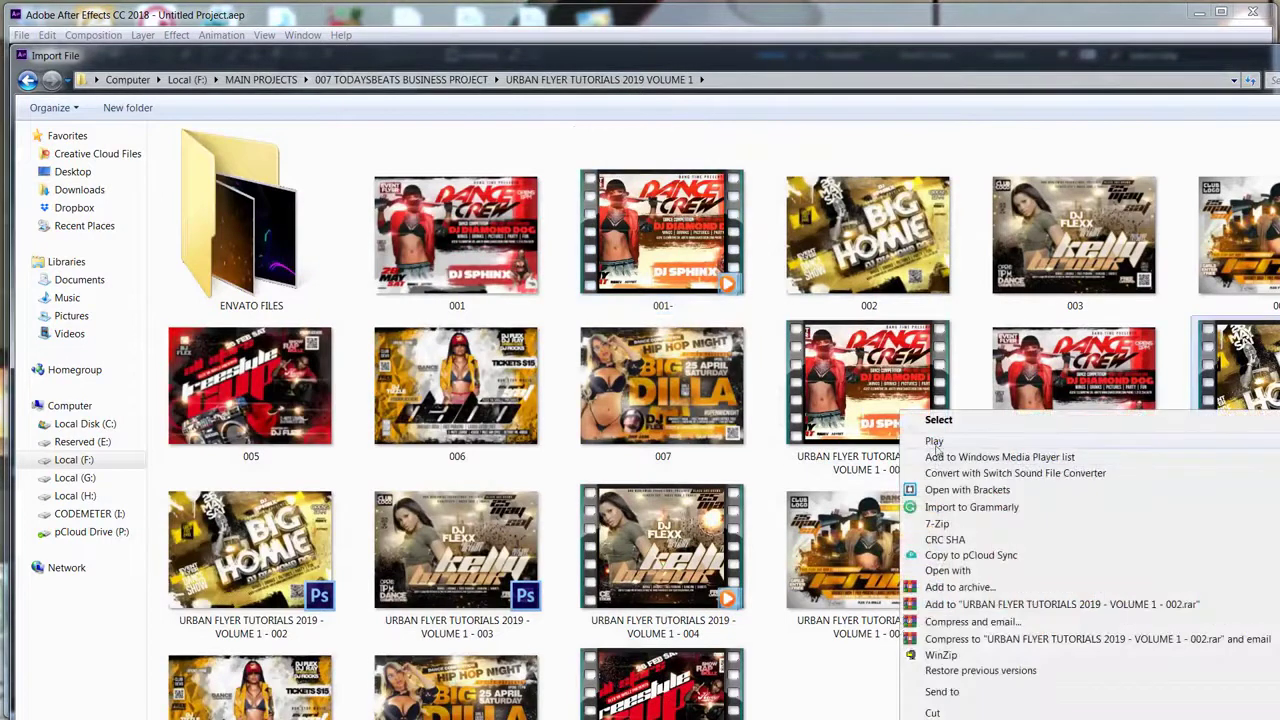
left_click(937, 450)
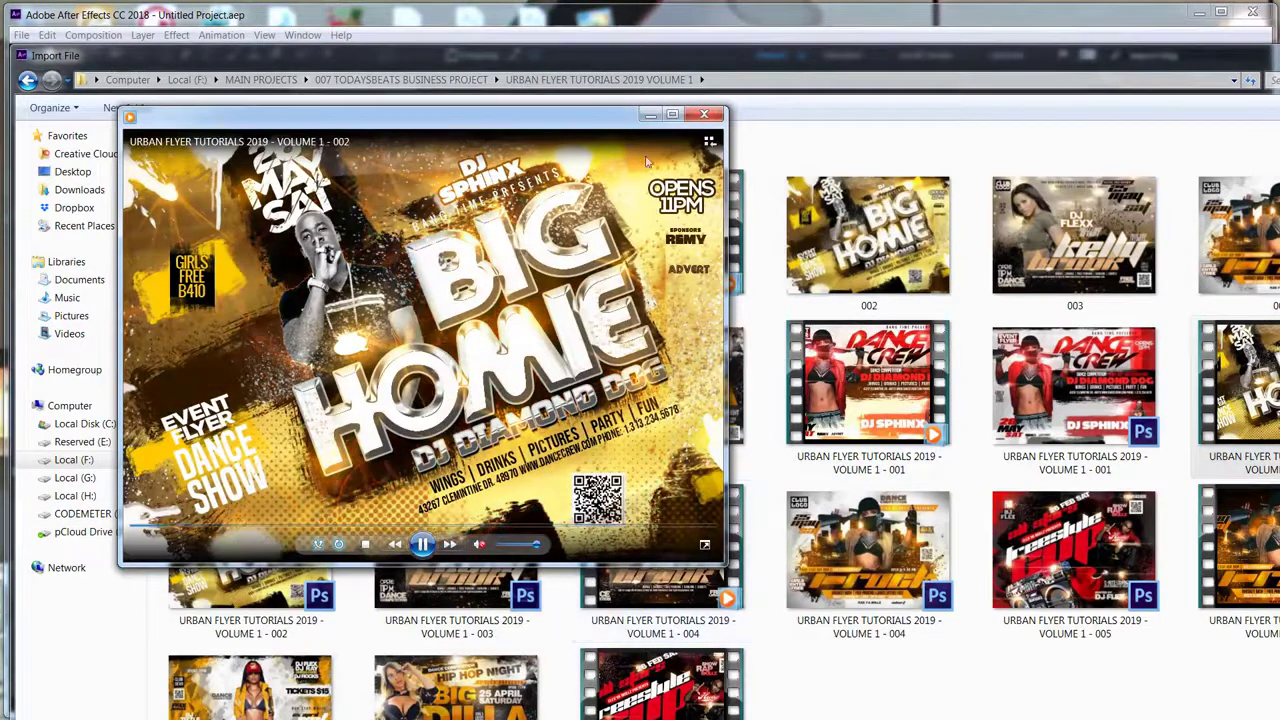
left_click(704, 114)
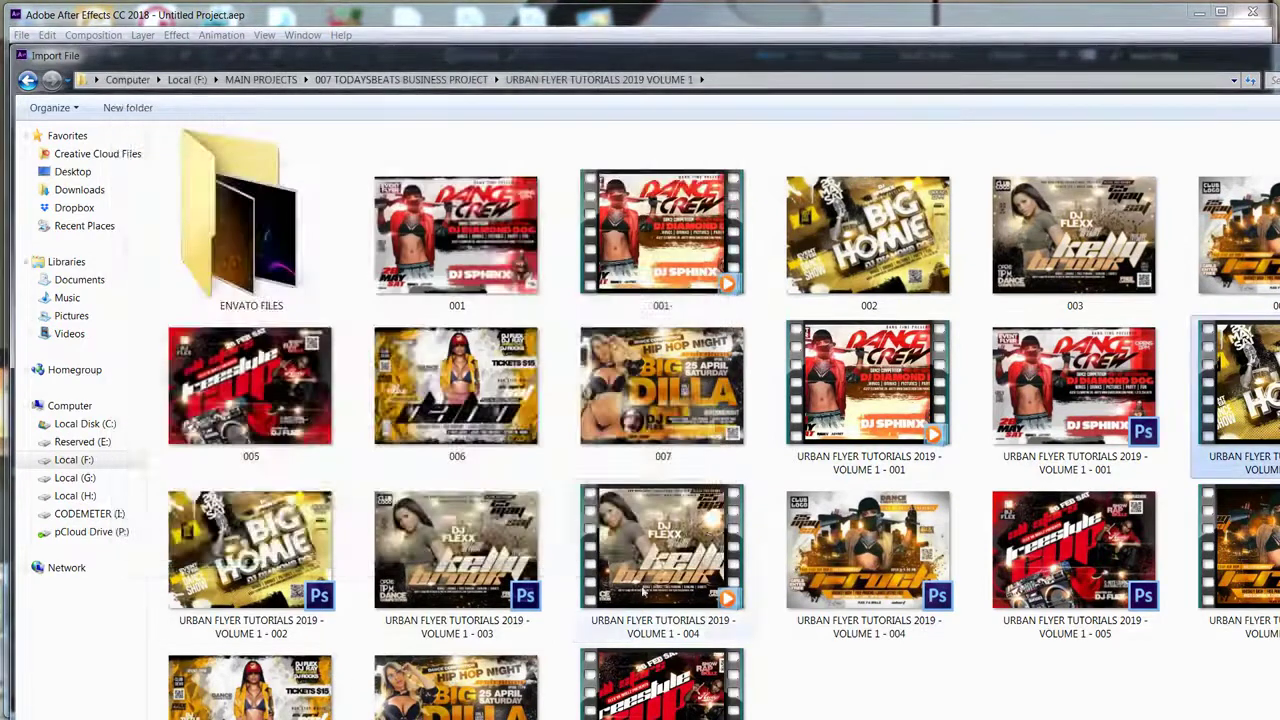
right_click(645, 592)
left_click(260, 532)
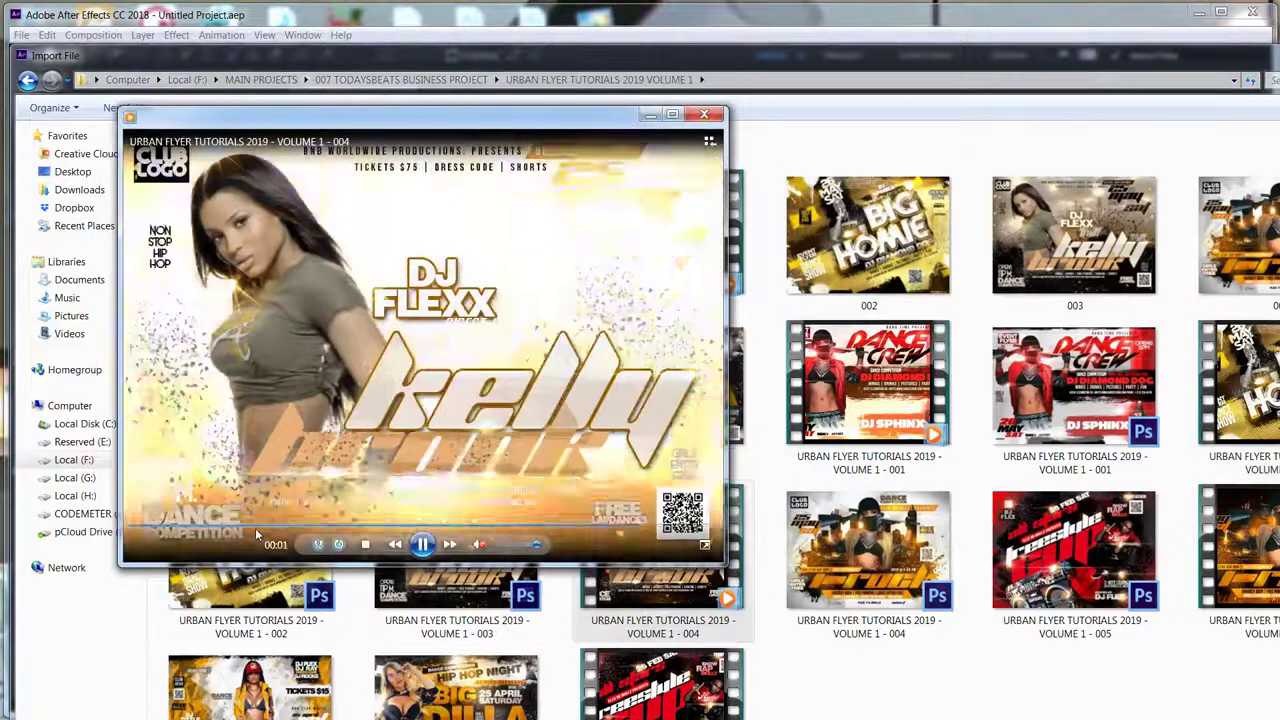
left_click(704, 114)
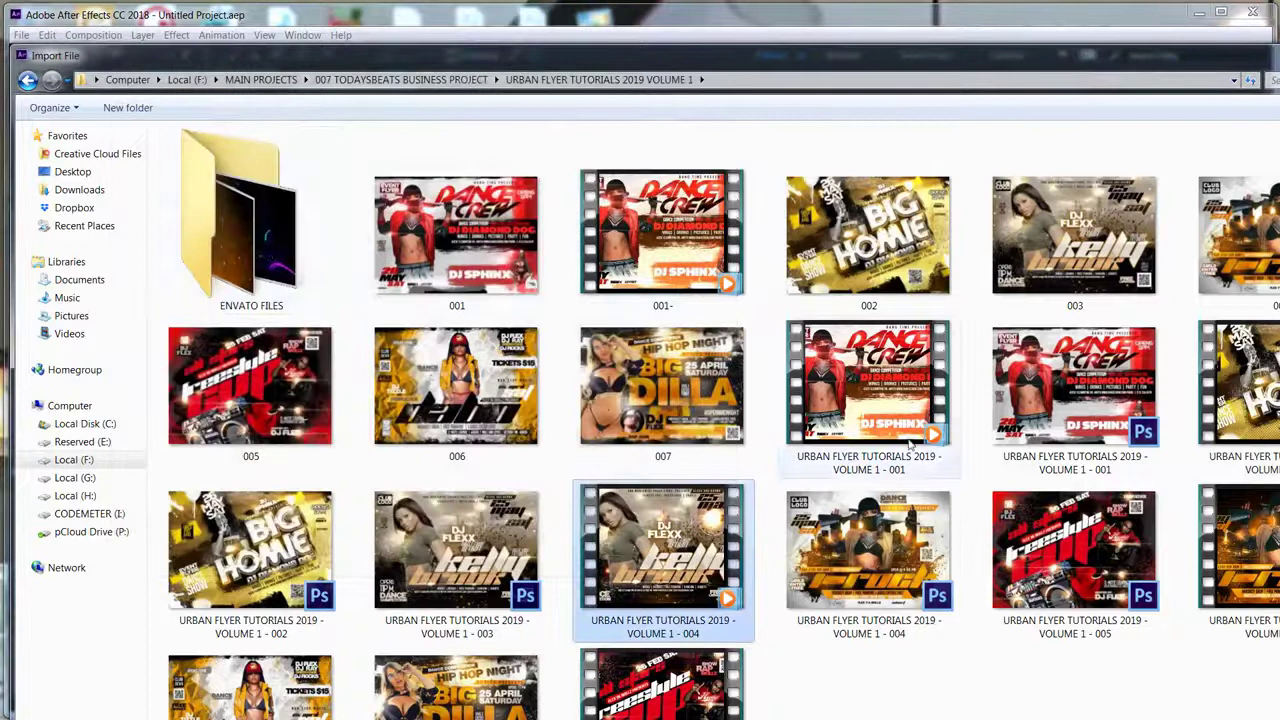
left_click(1120, 408)
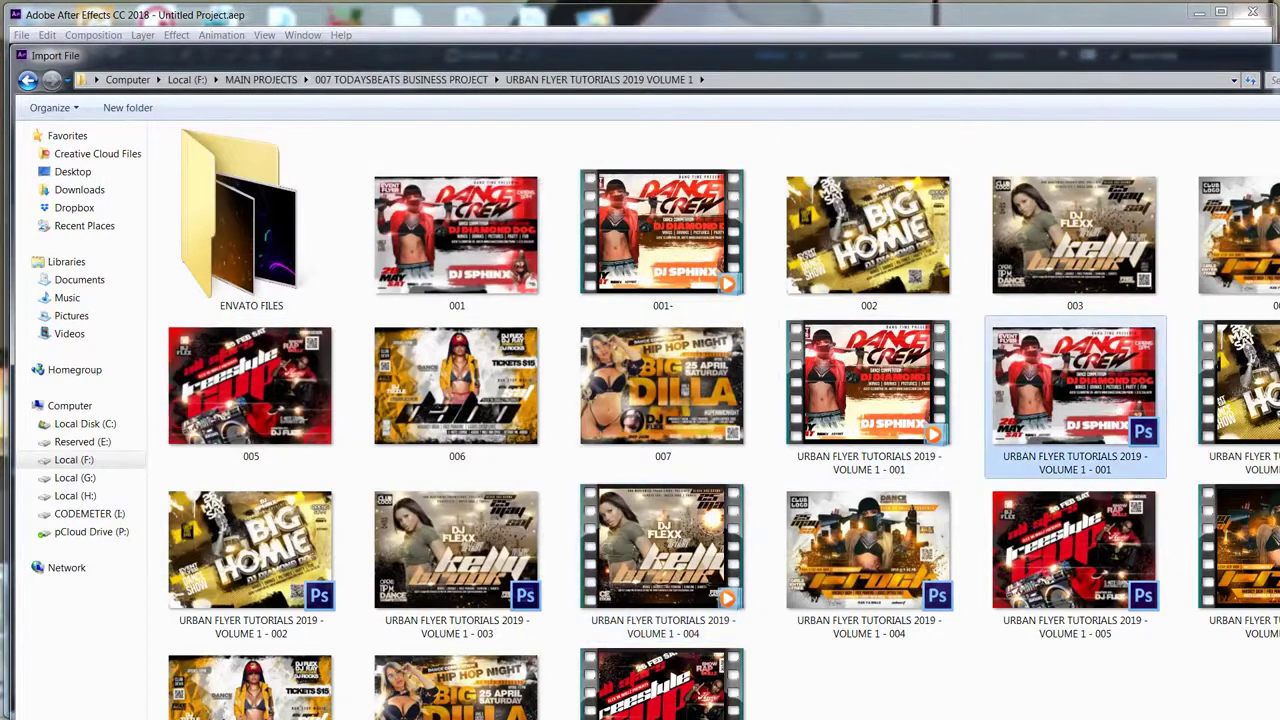
- Import the VOLUME 1 - 001 PSD as a Composition and open its ten-layer inner comp
key("Return")
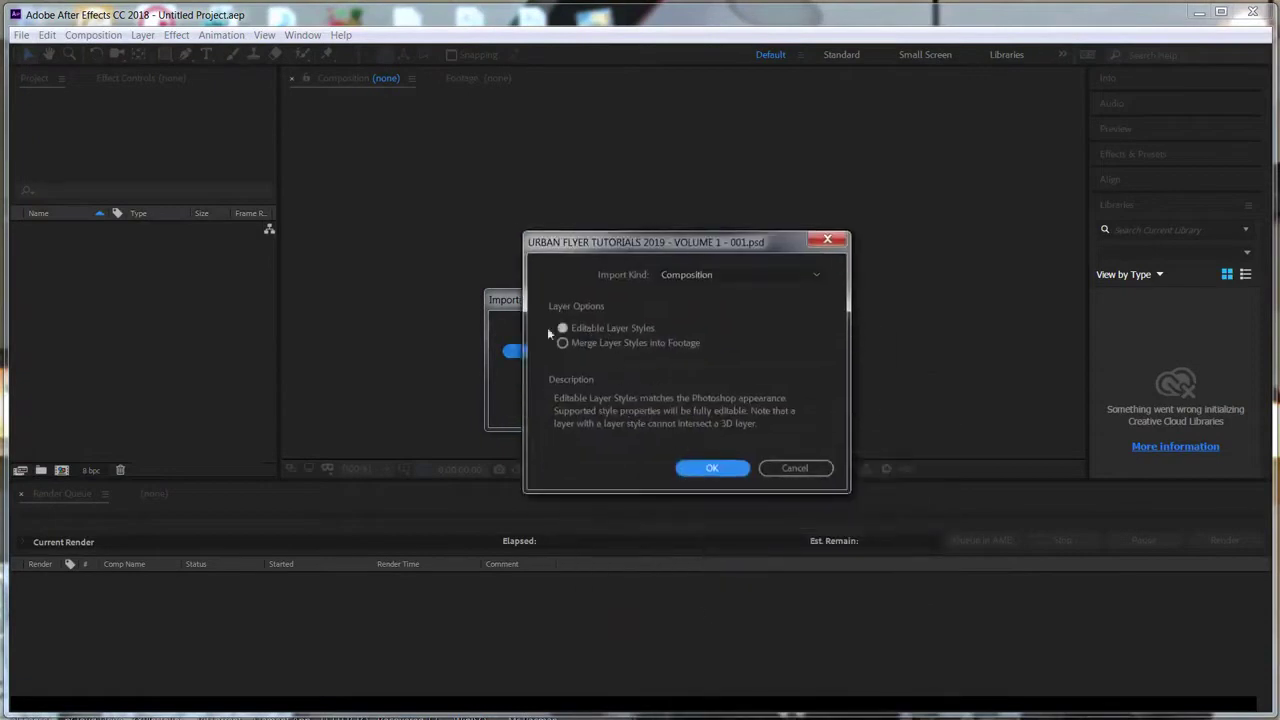
left_click(713, 469)
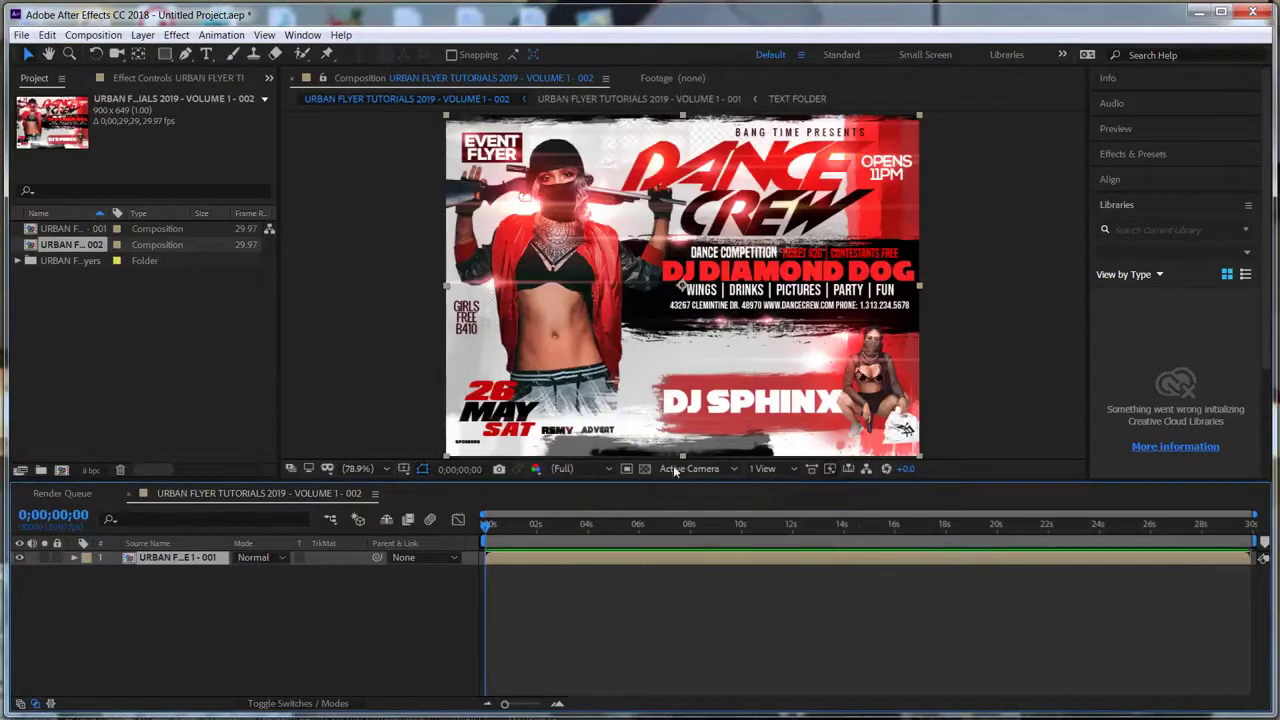
left_click_drag(676, 484, 675, 559)
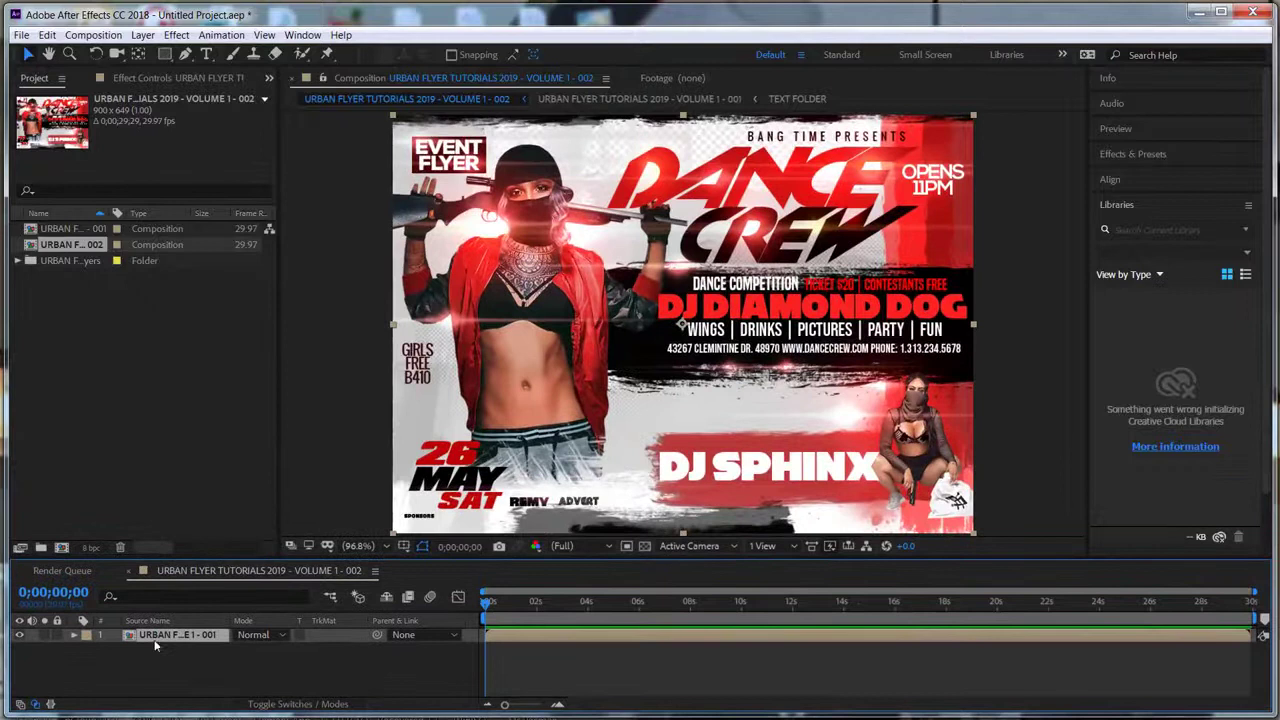
double_click(129, 636)
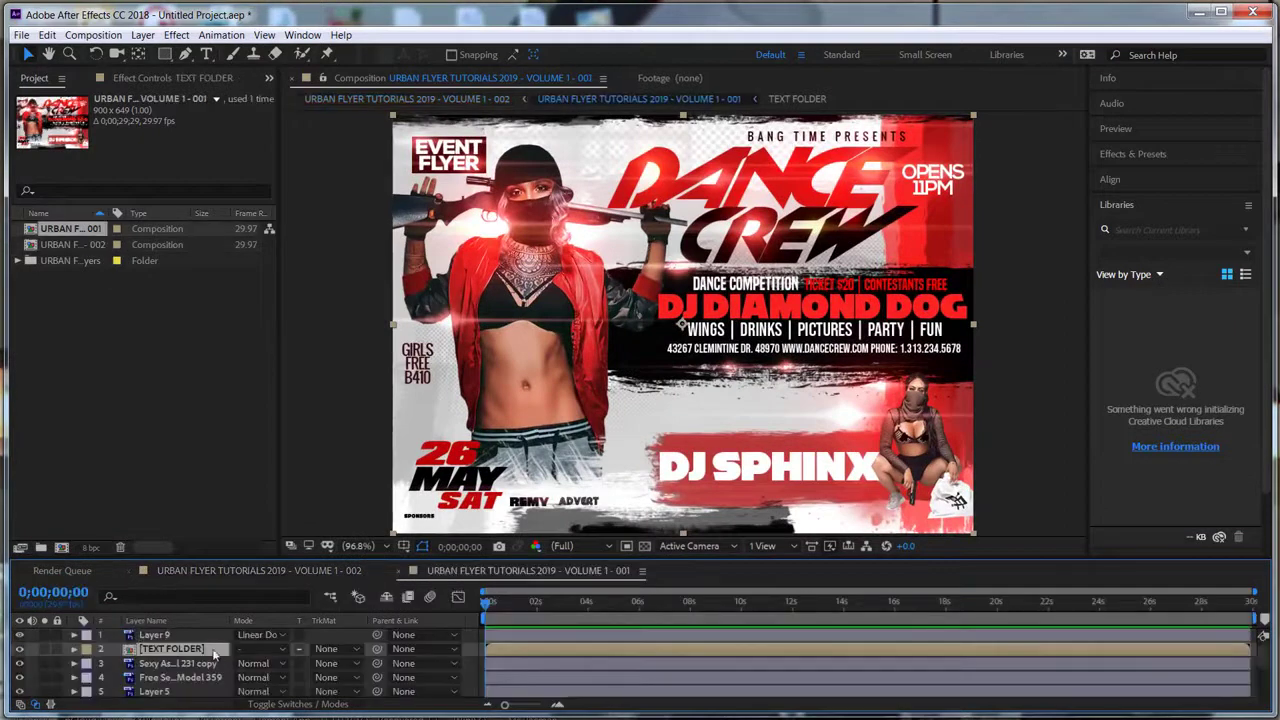
left_click_drag(222, 558, 224, 398)
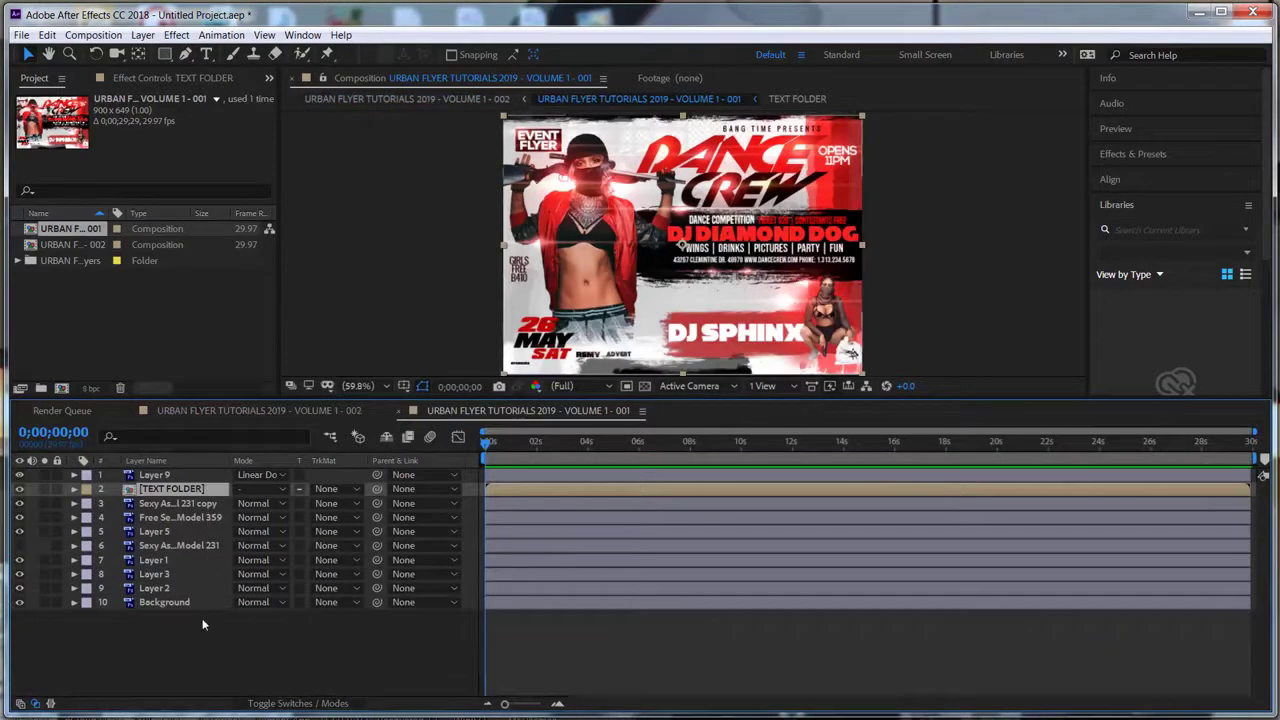
- Import the Glowing Fire Embers Free Animation Loop Background video from the ENVATO FILES folder
right_click(67, 305)
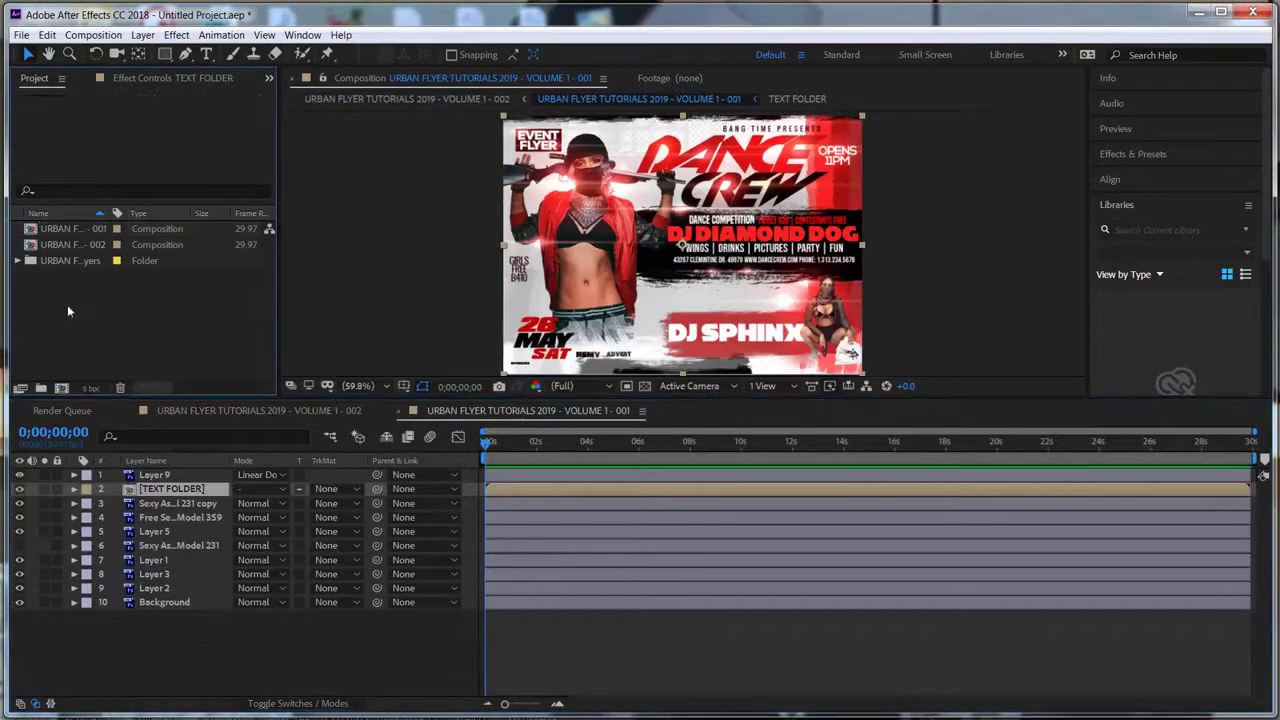
mouse_move(107, 379)
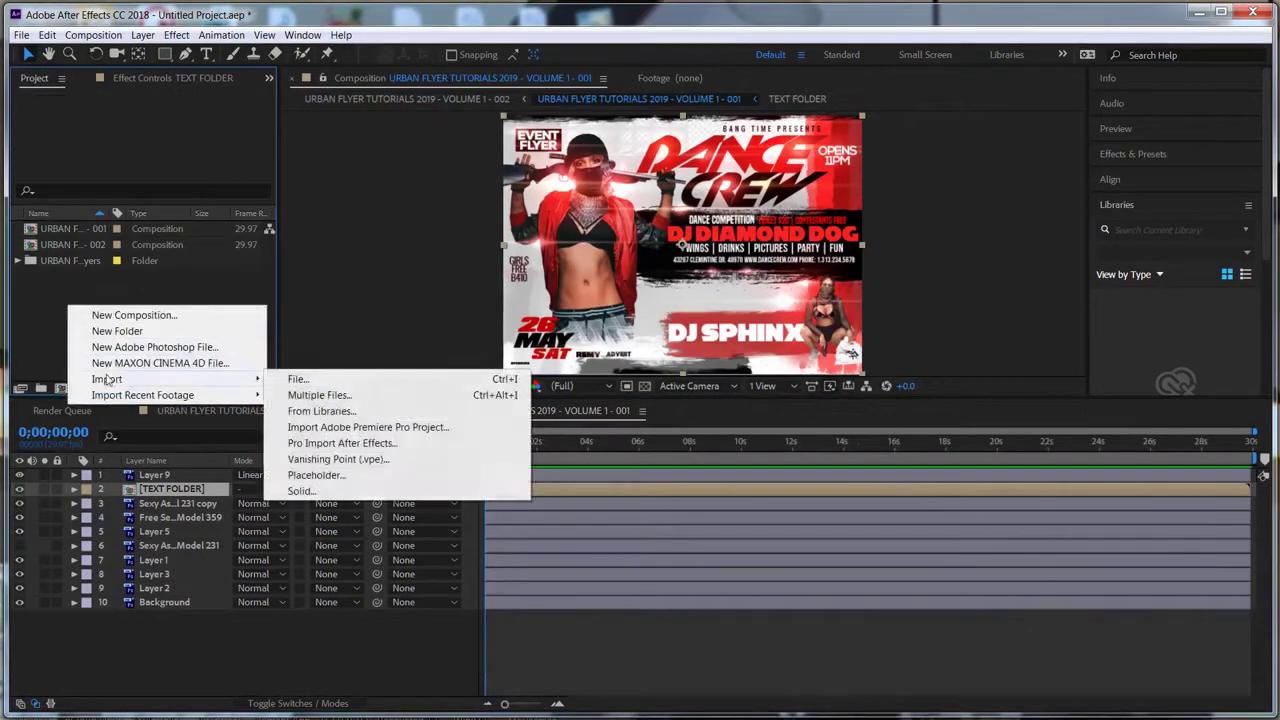
left_click(306, 381)
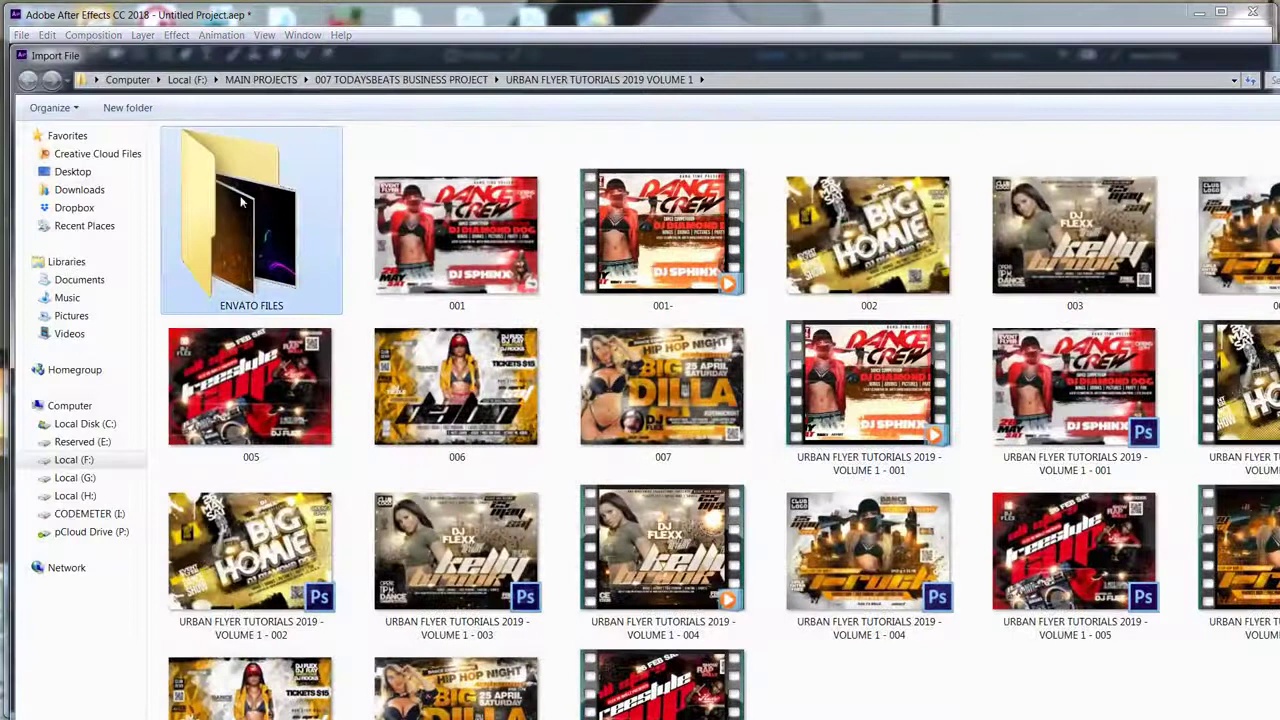
double_click(240, 203)
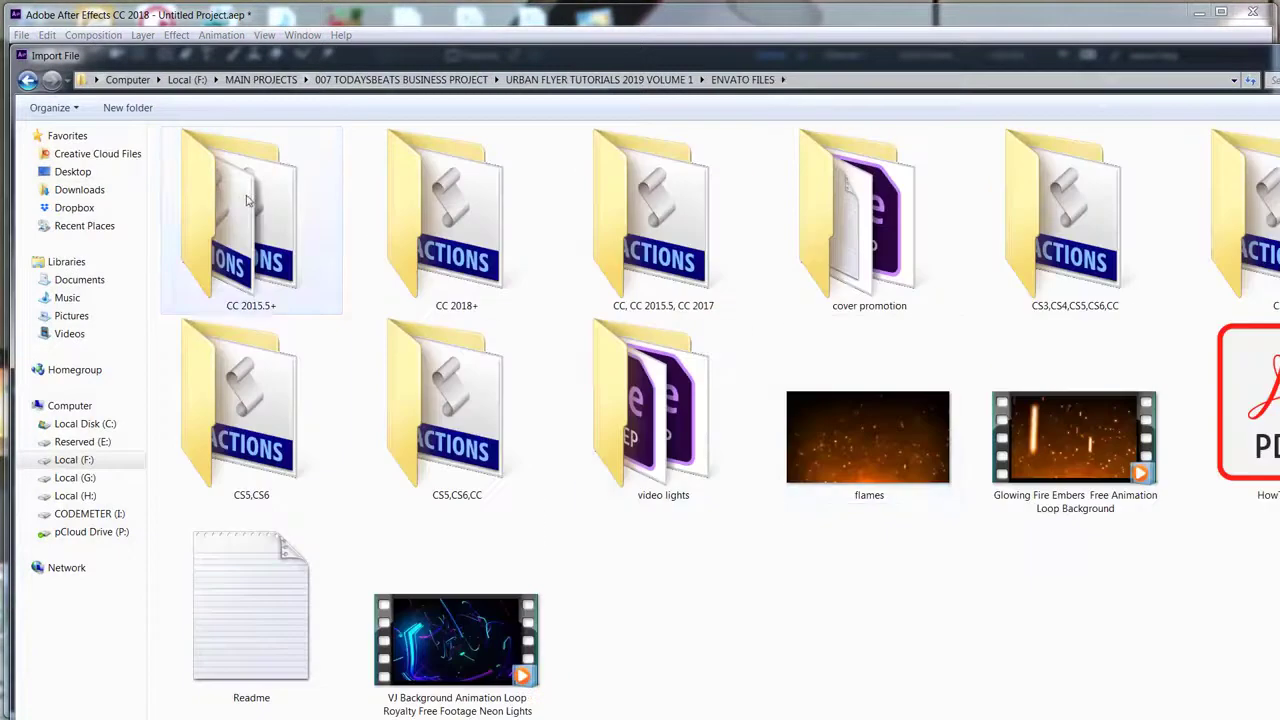
double_click(1060, 500)
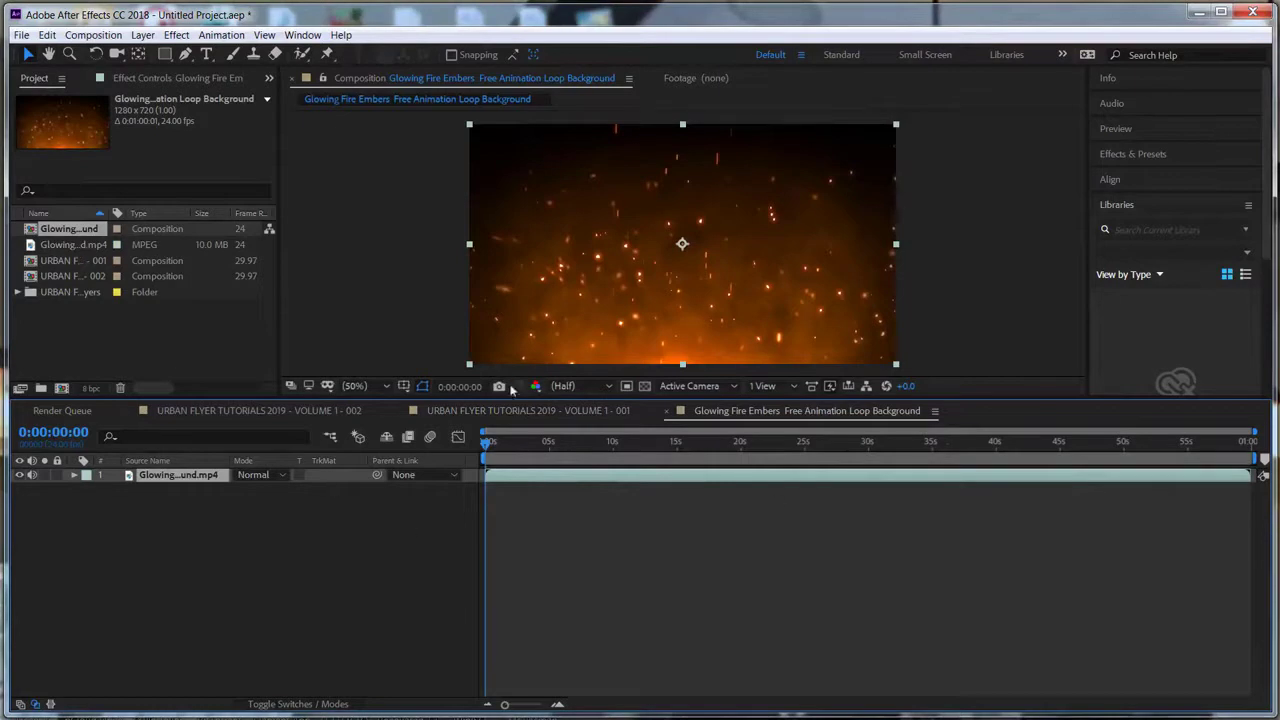
- Add the Glowing Fire Embers mp4 to the VOLUME 1 - 001 flyer composition
left_click(531, 411)
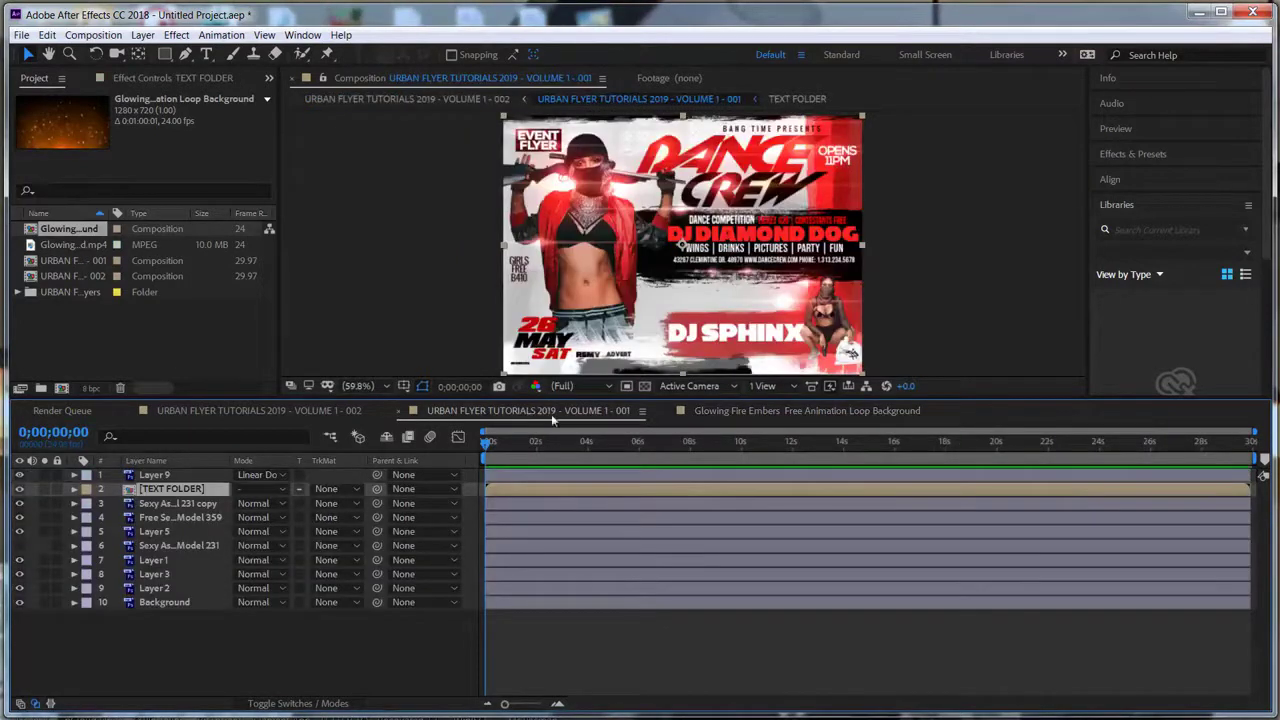
left_click(72, 245)
left_click_drag(82, 252, 165, 474)
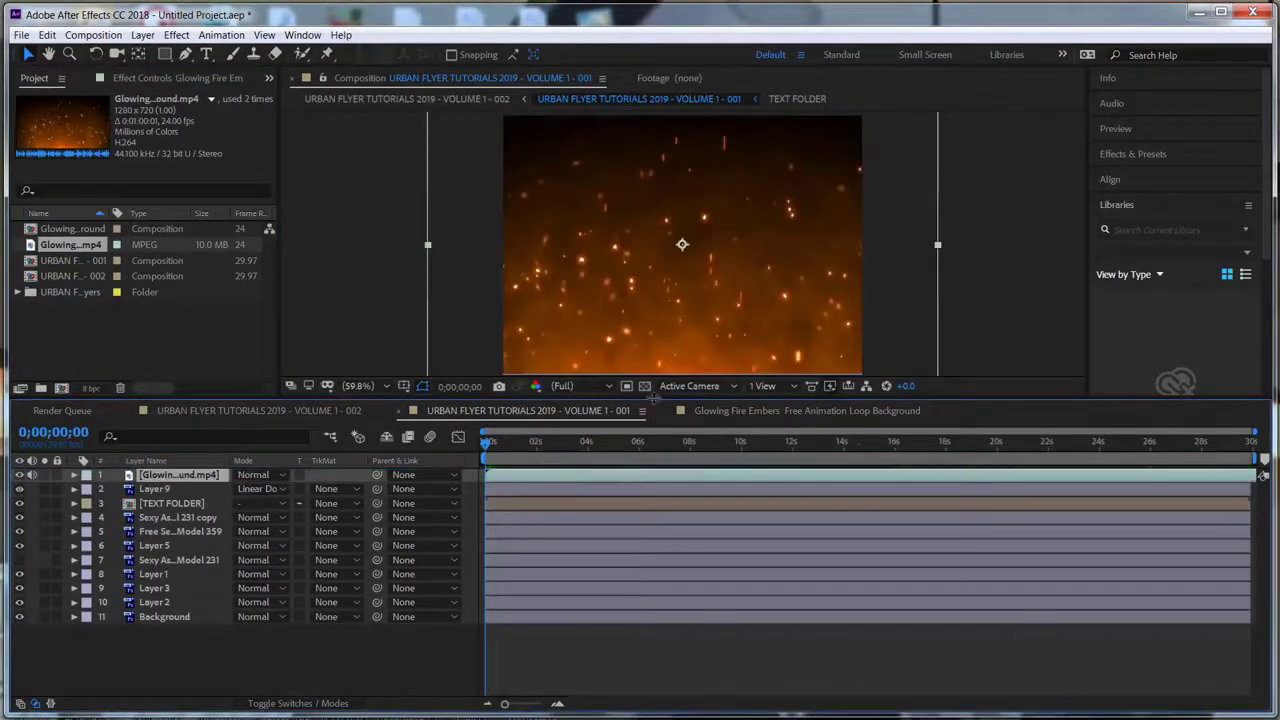
left_click_drag(651, 400, 651, 532)
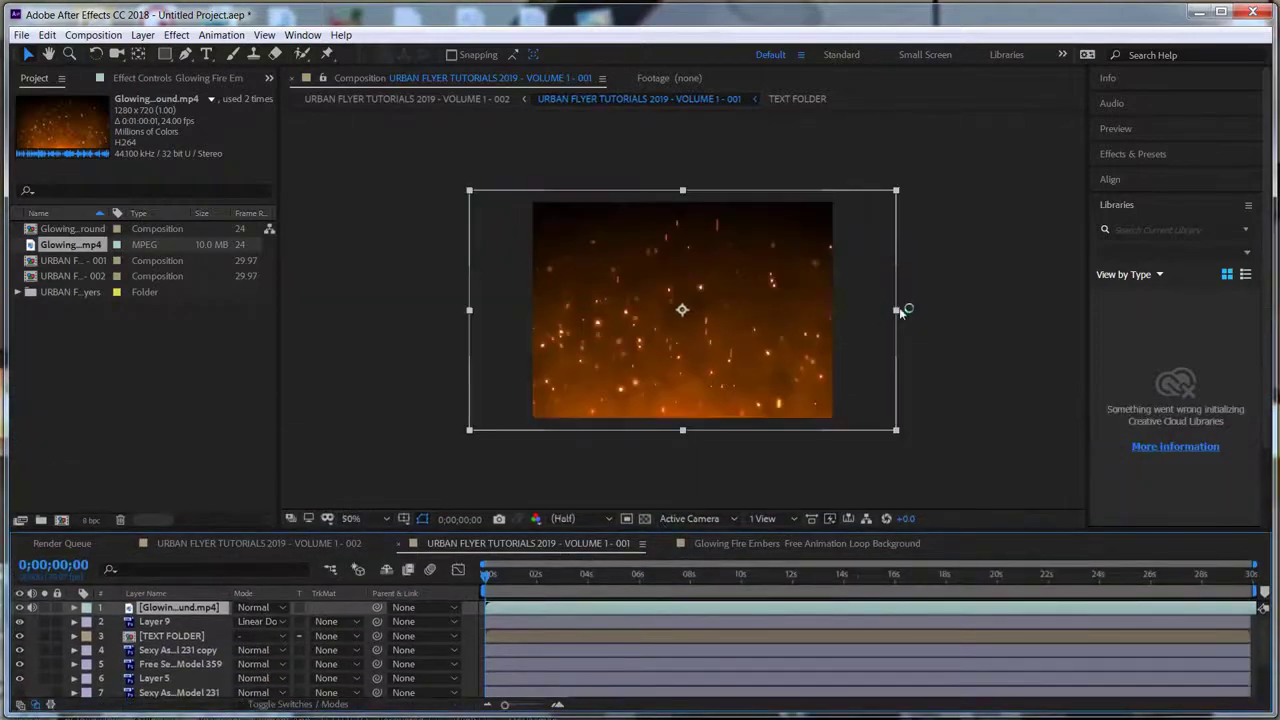
- Narrow the embers footage horizontally, nudge it left, and set viewer magnification to Fit
left_click(899, 310)
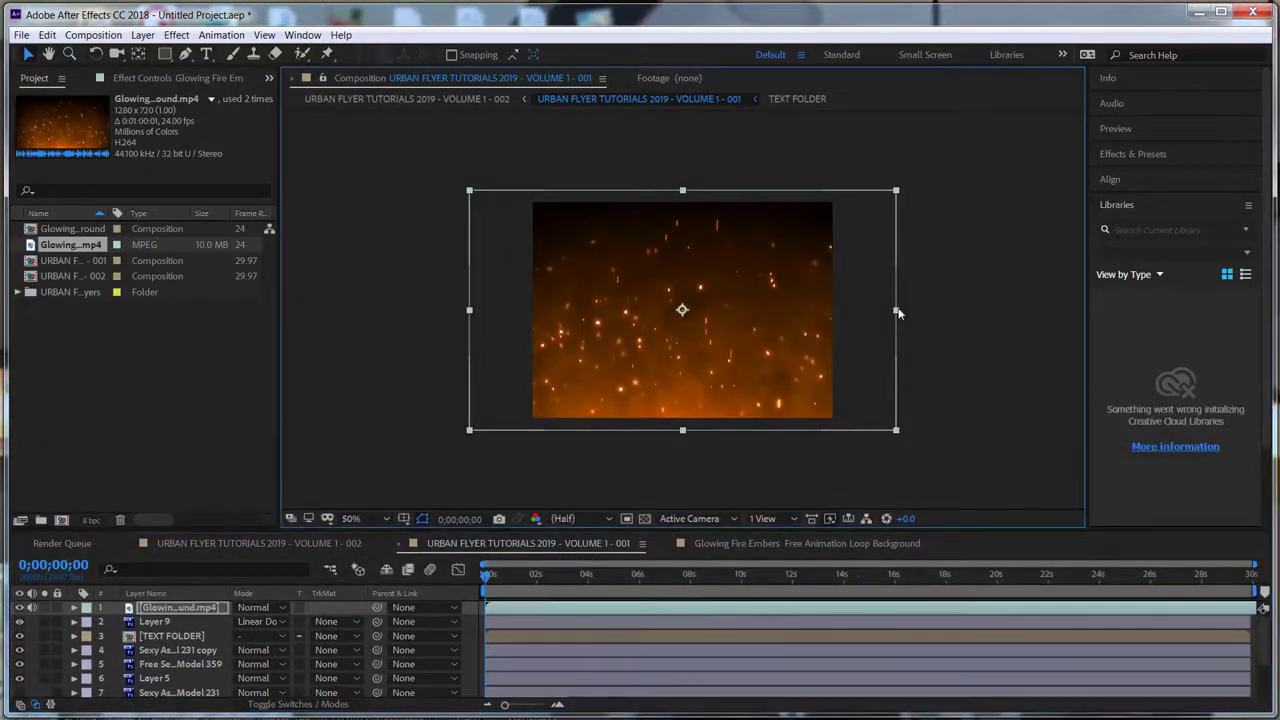
left_click_drag(899, 313, 877, 313)
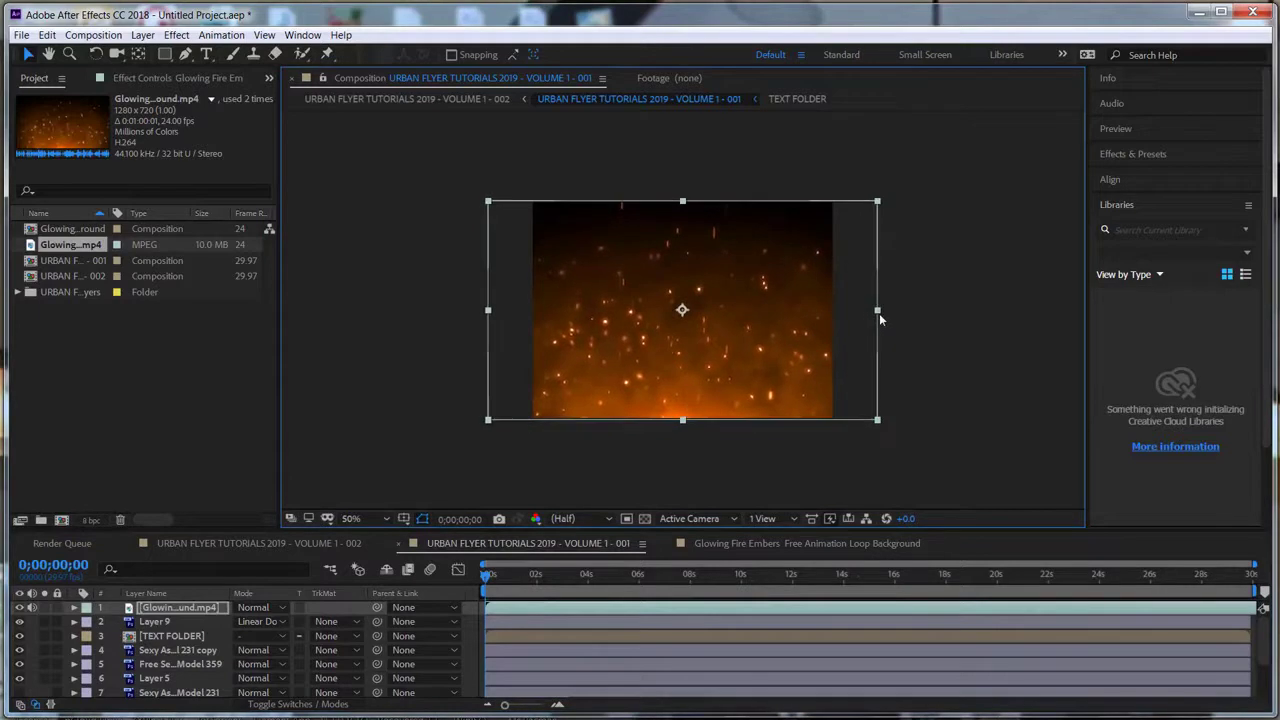
left_click_drag(878, 312, 837, 314)
key("slash")
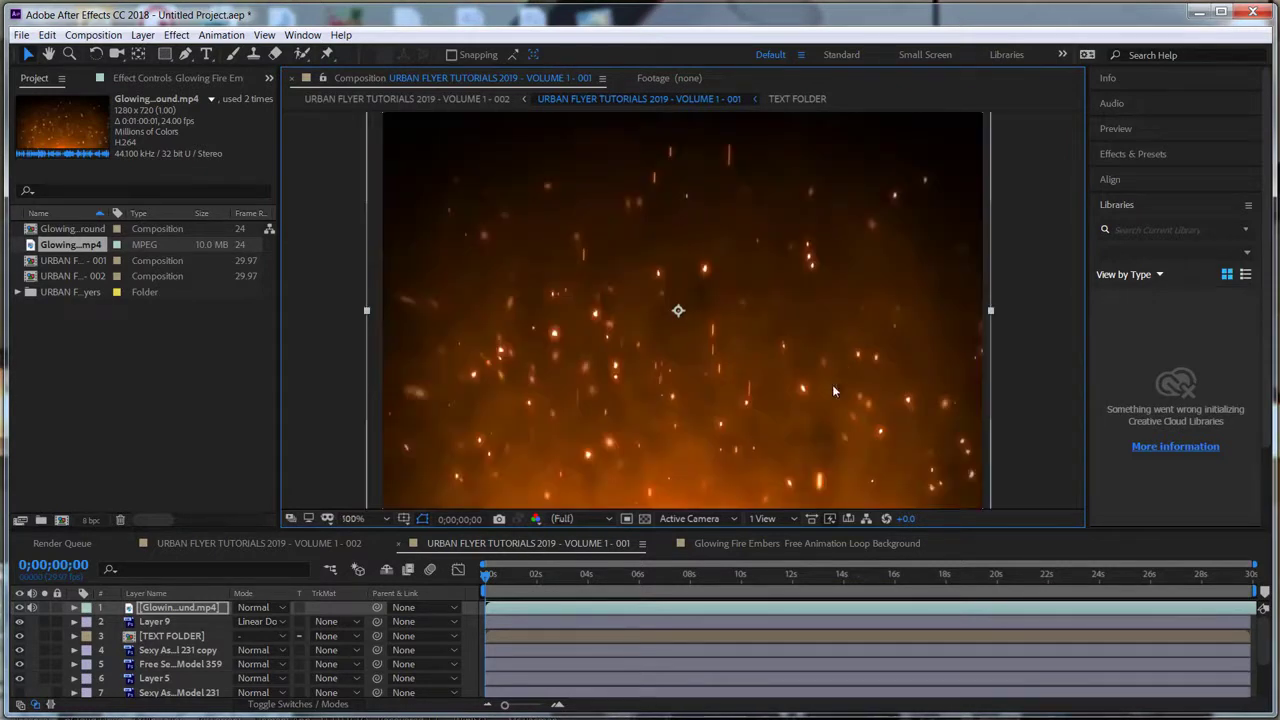
left_click(387, 519)
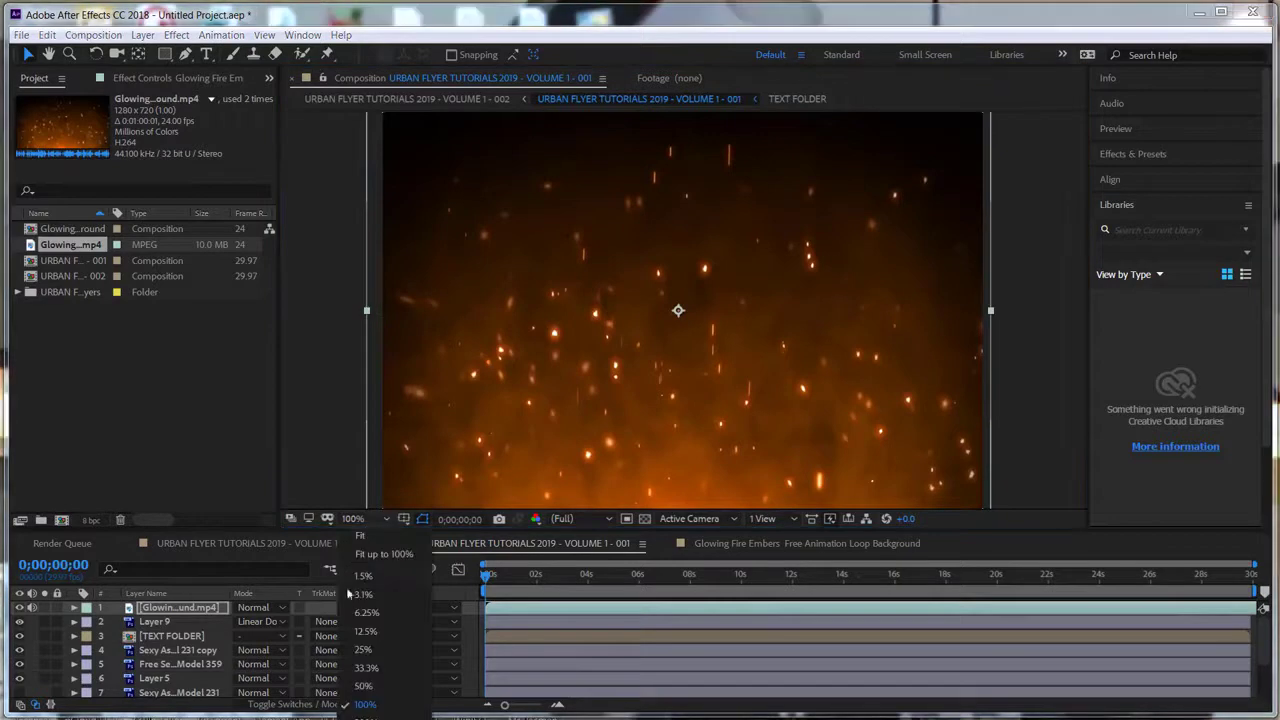
left_click(379, 560)
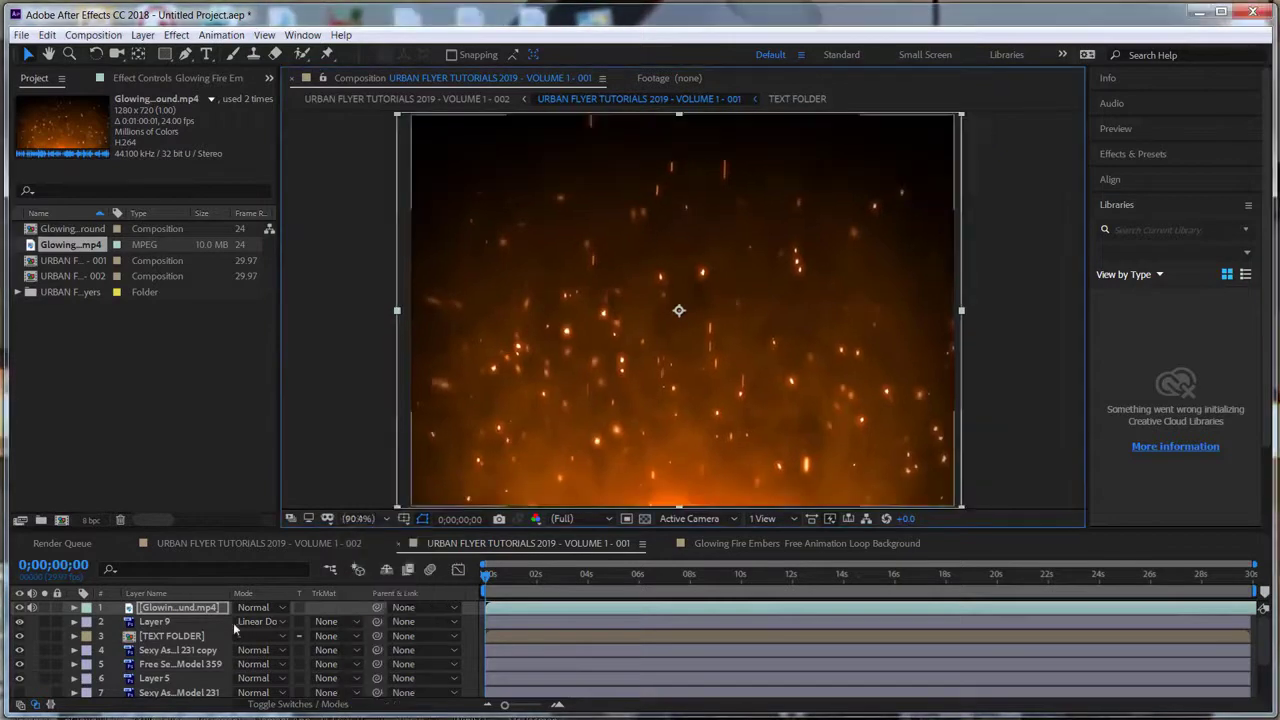
- Move the embers layer down below Background, then drag it back to the top as layer 1
left_click_drag(203, 614, 208, 690)
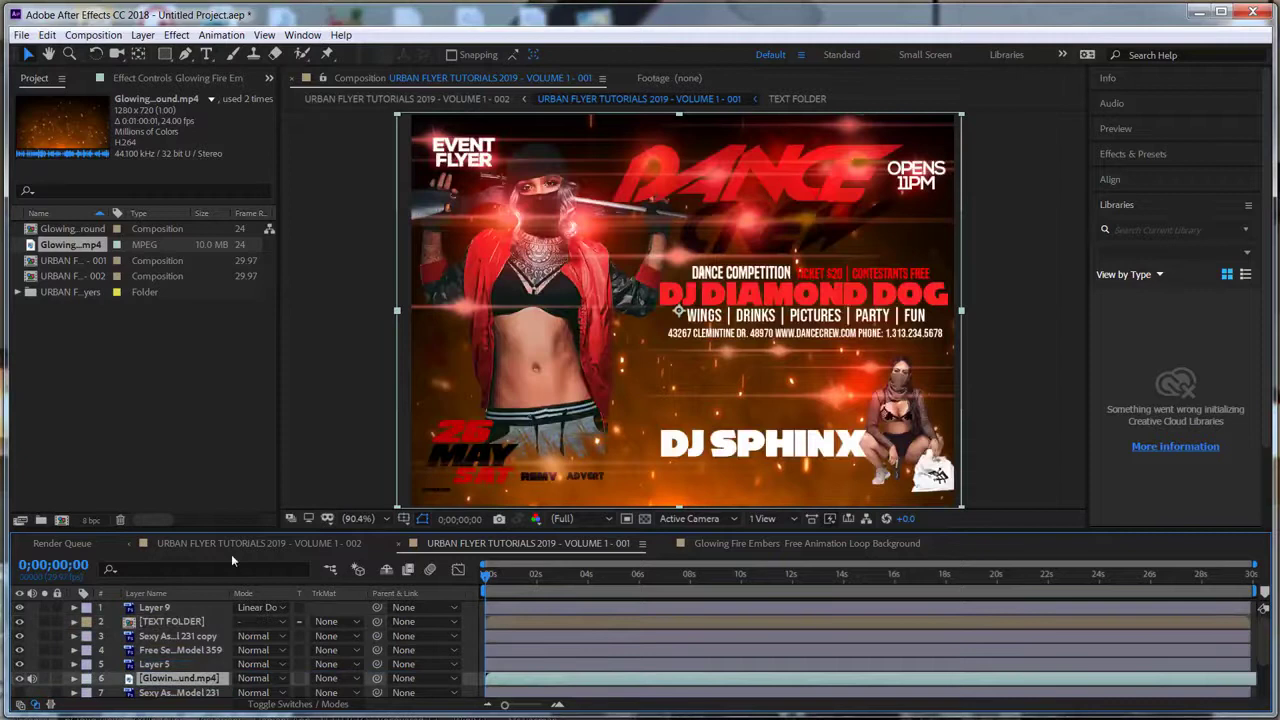
left_click_drag(251, 527, 264, 465)
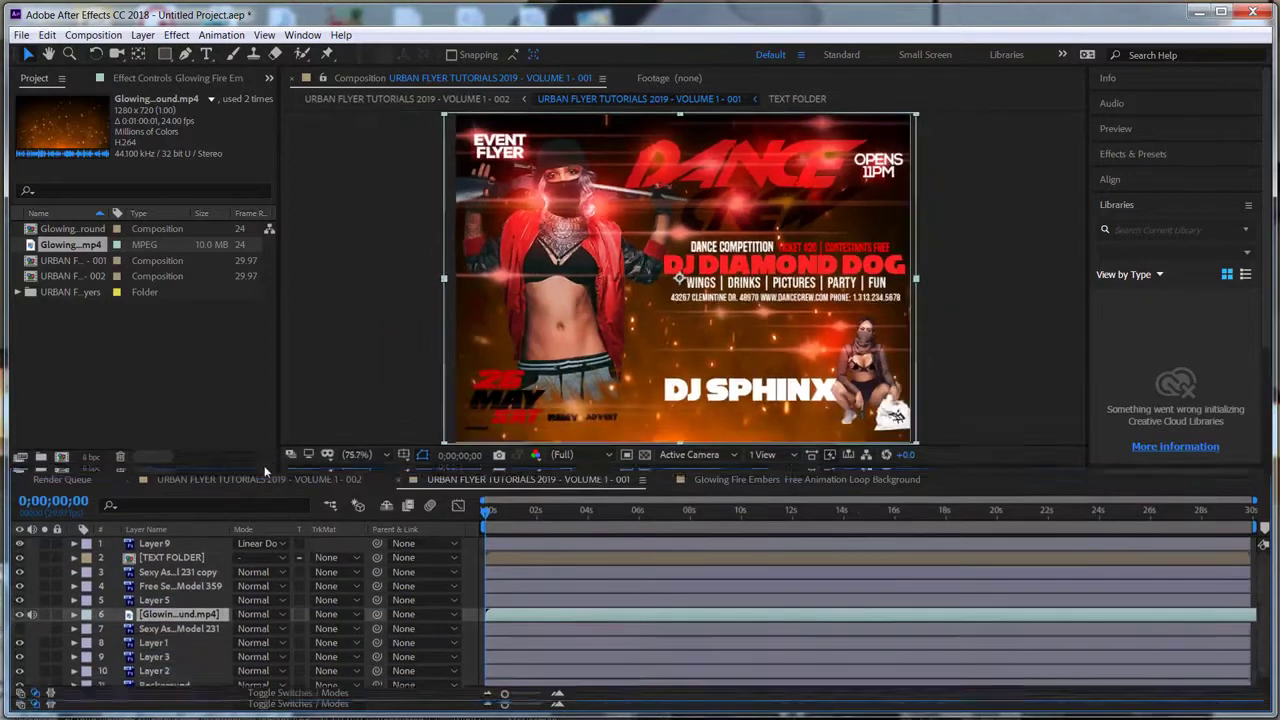
left_click_drag(200, 616, 200, 683)
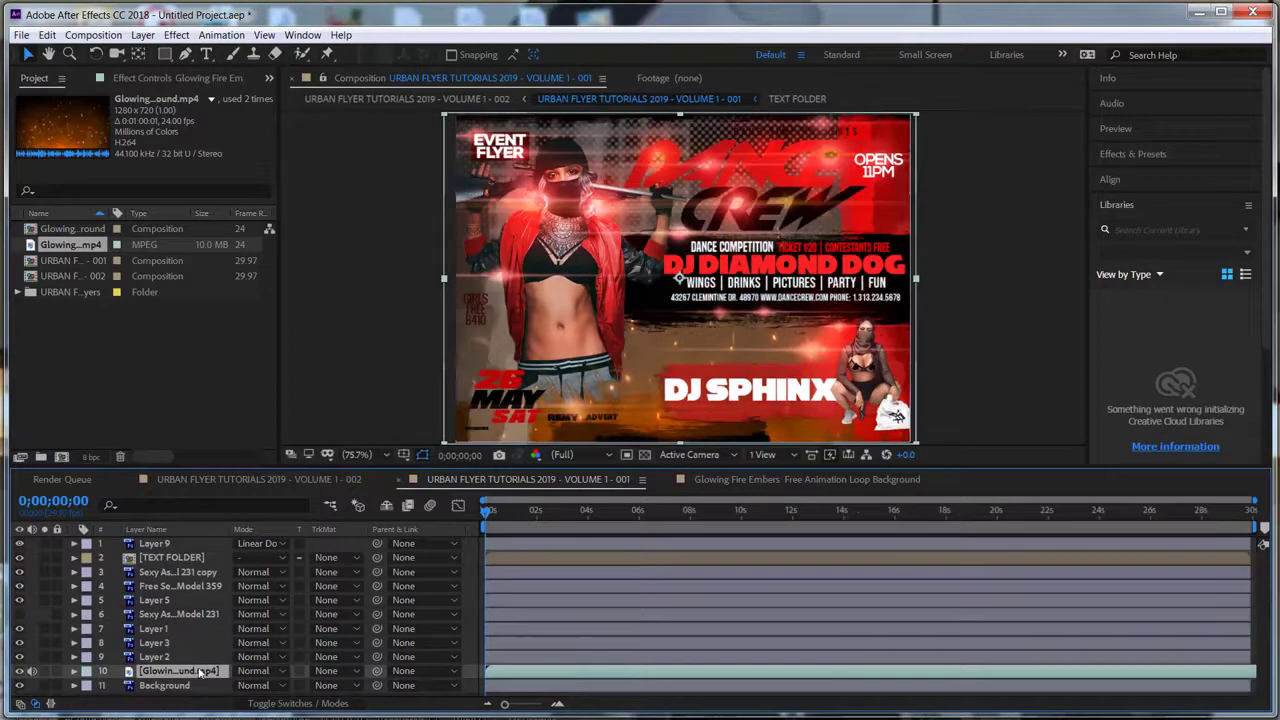
key("ctrl+bracketleft")
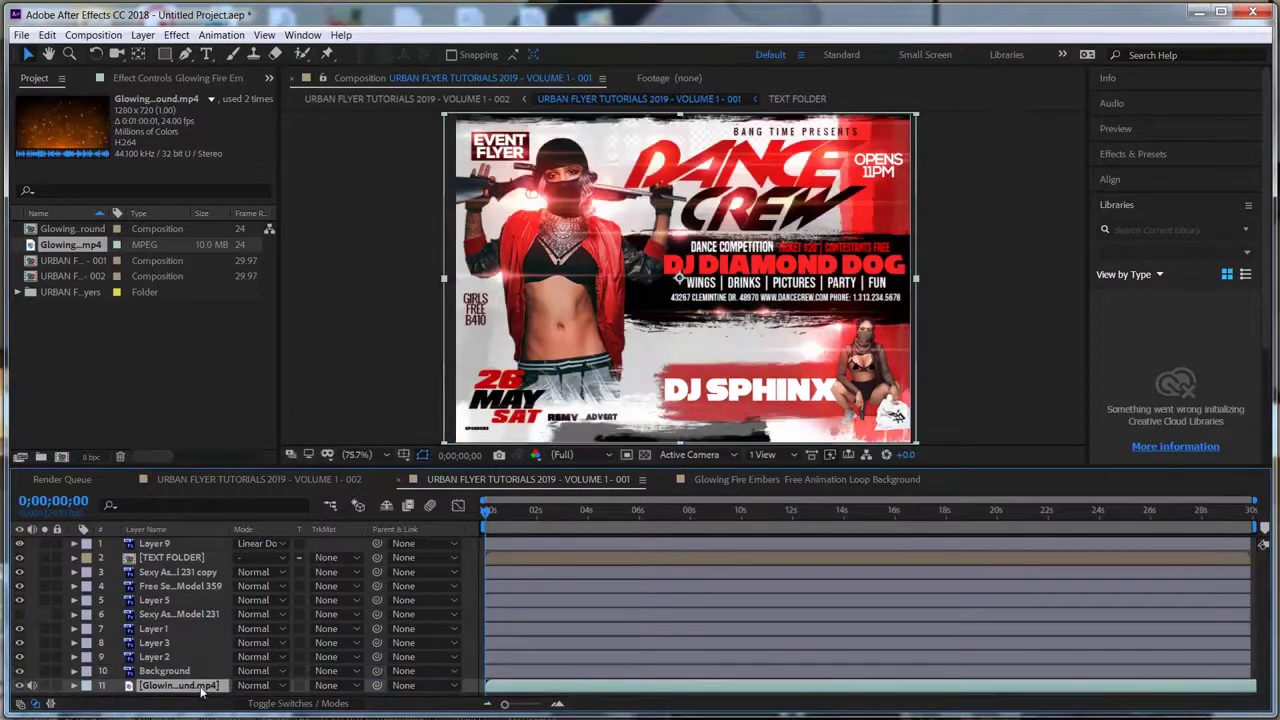
left_click_drag(199, 684, 203, 672)
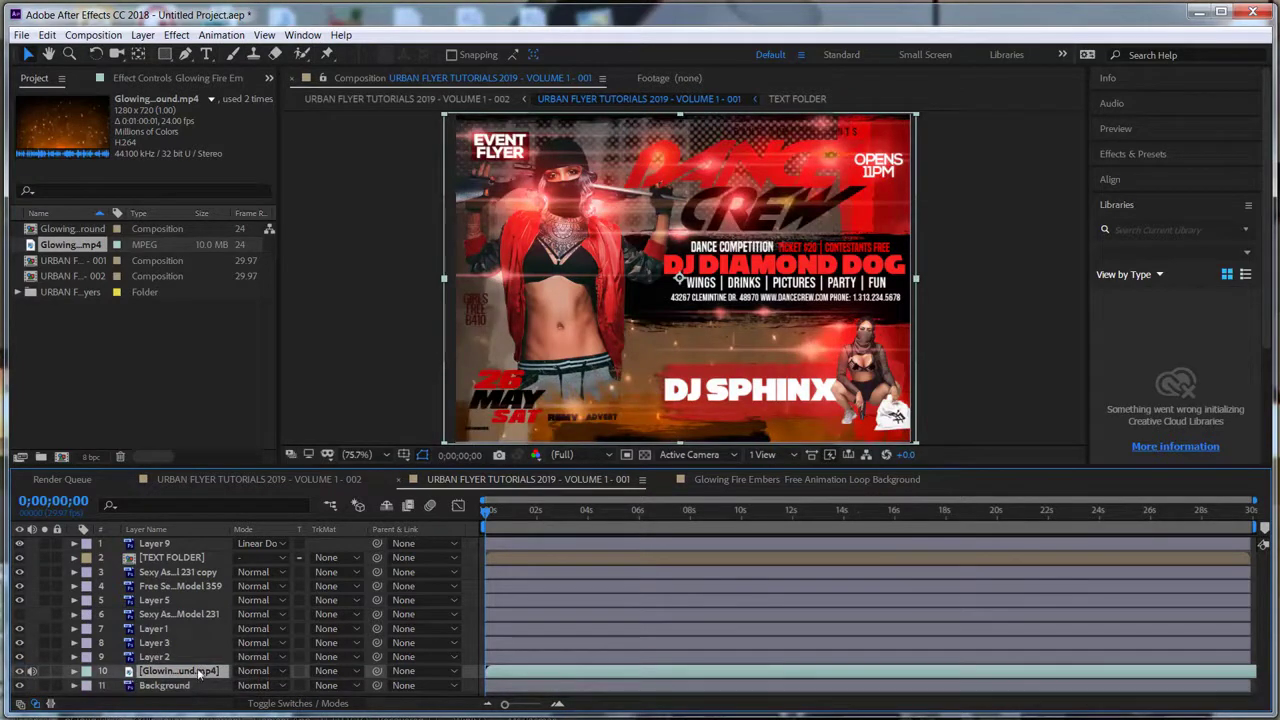
left_click_drag(199, 673, 215, 540)
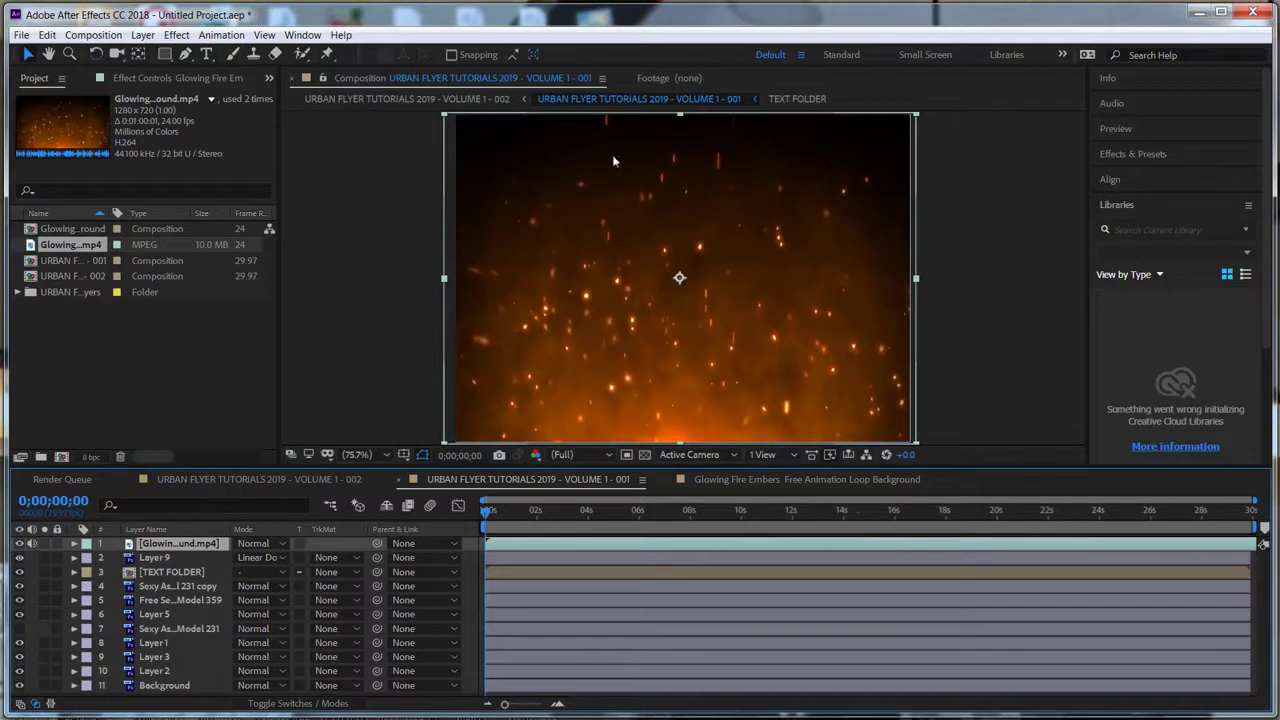
- Apply Levels to the embers layer with Input Black 32 and Input White 219
left_click(143, 35)
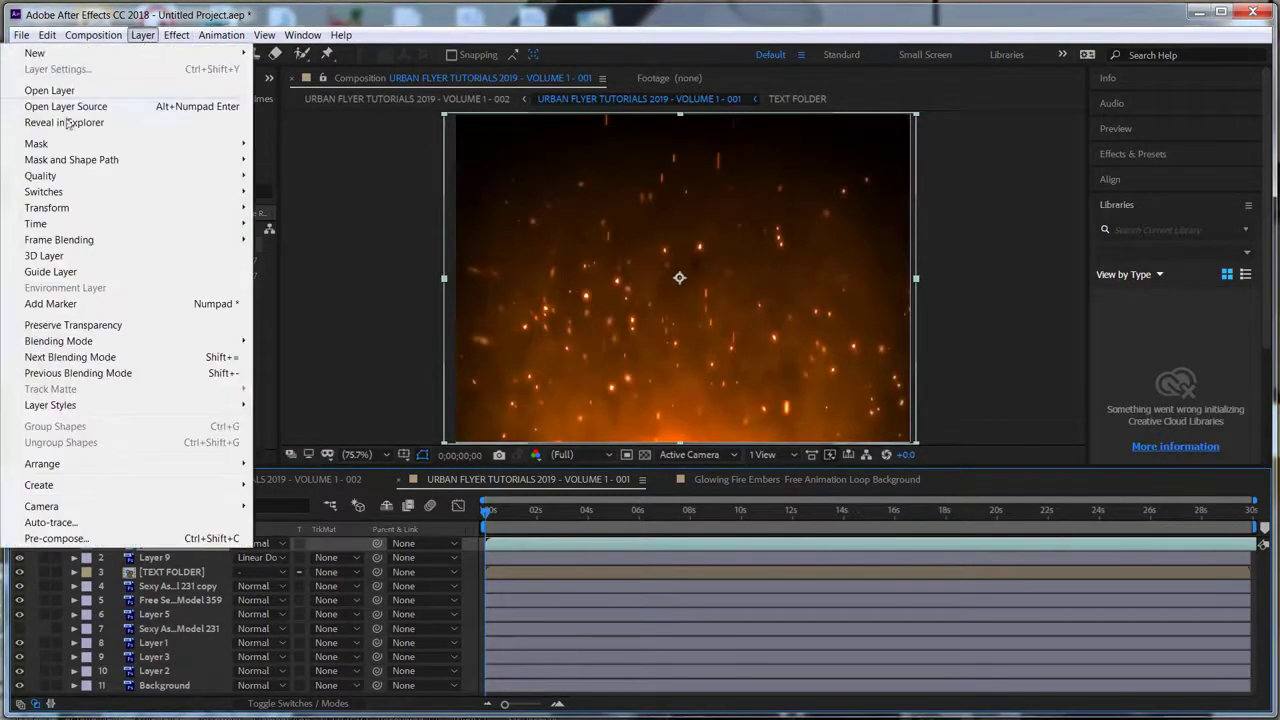
mouse_move(77, 207)
mouse_move(178, 38)
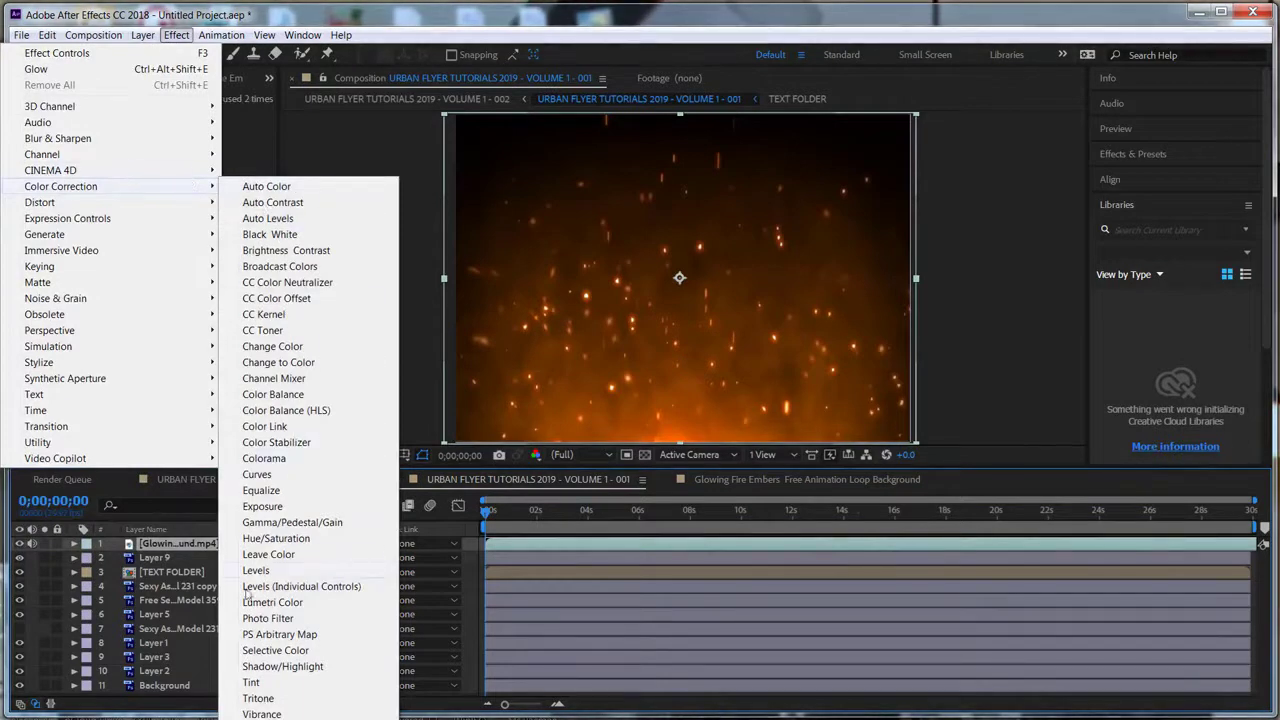
left_click(262, 571)
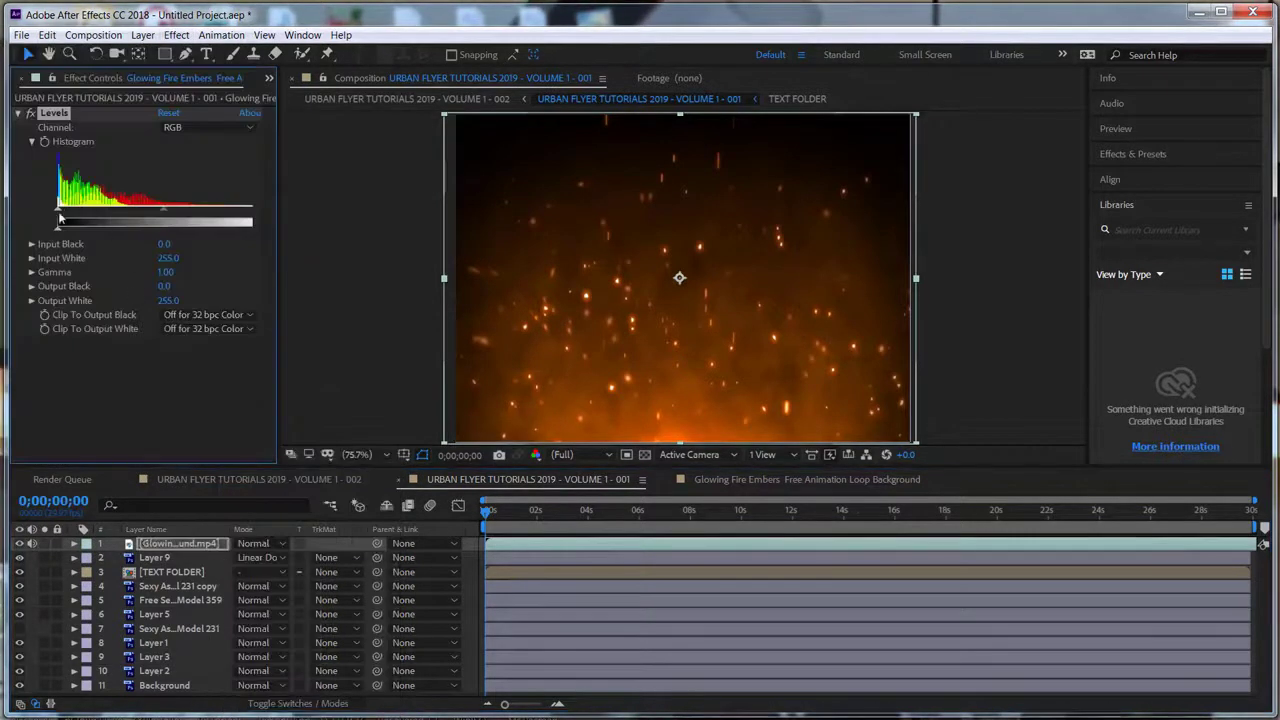
left_click_drag(62, 218, 86, 217)
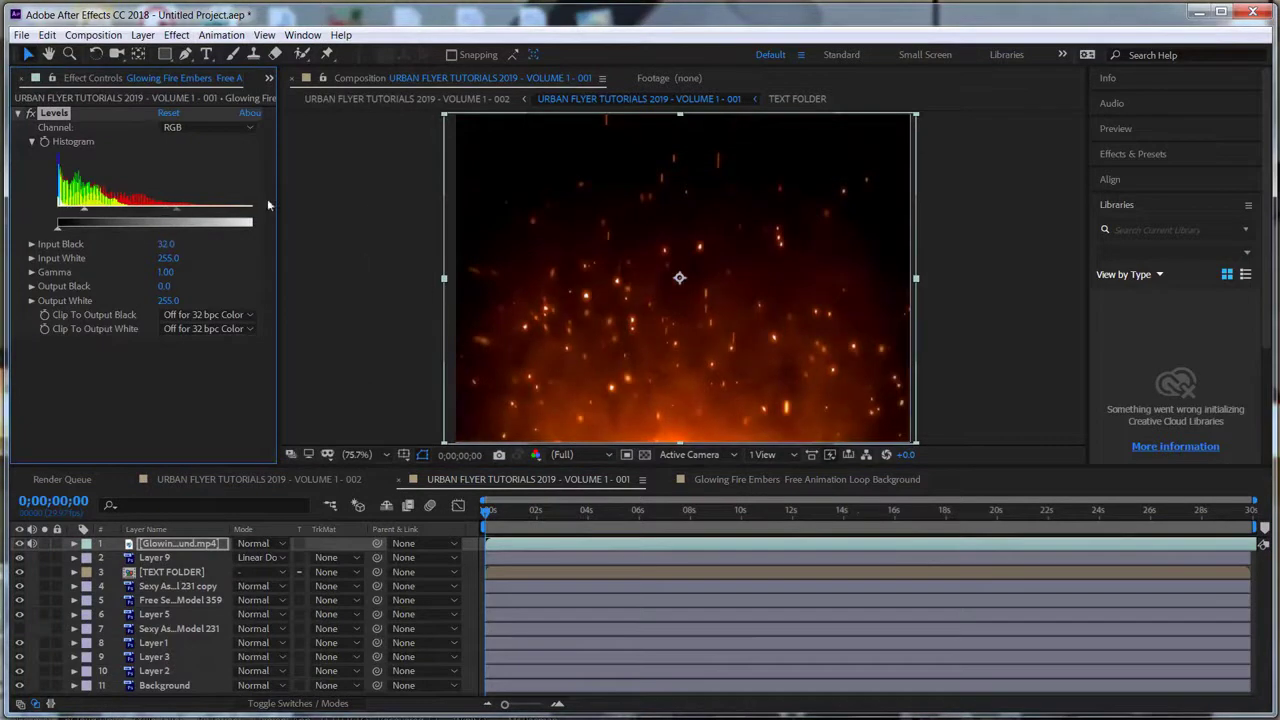
left_click_drag(280, 183, 362, 199)
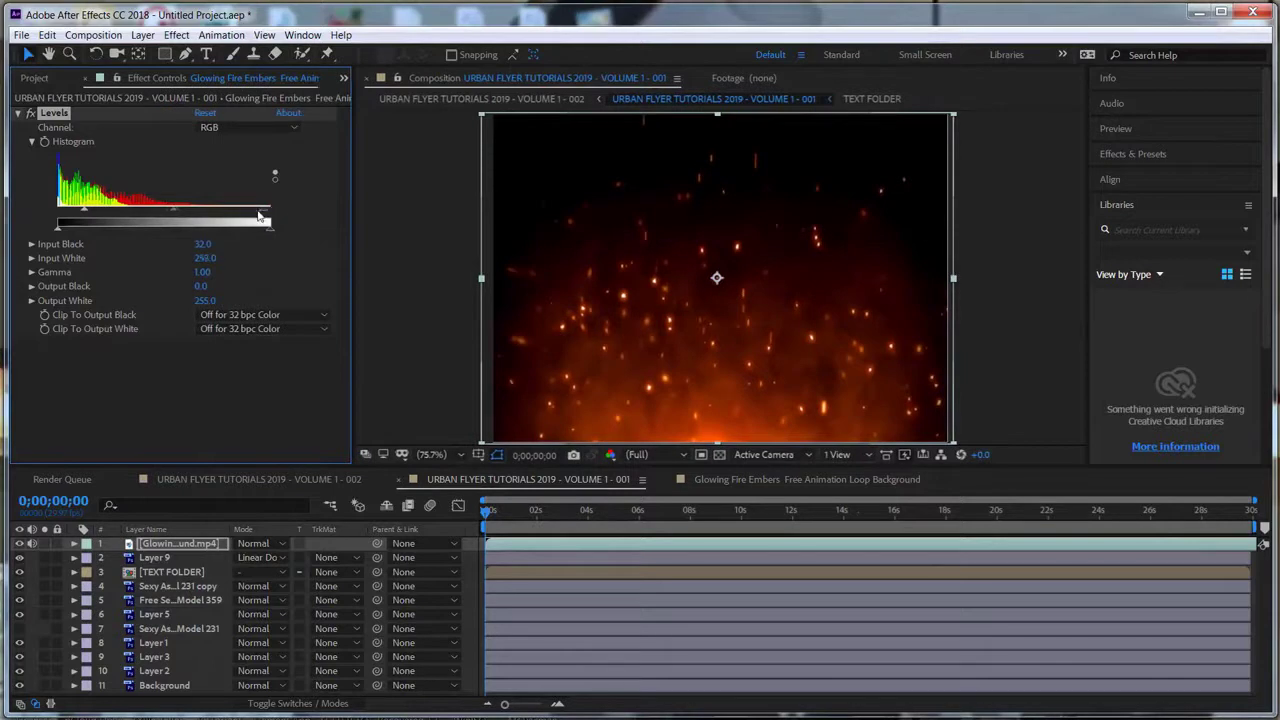
left_click_drag(245, 213, 233, 213)
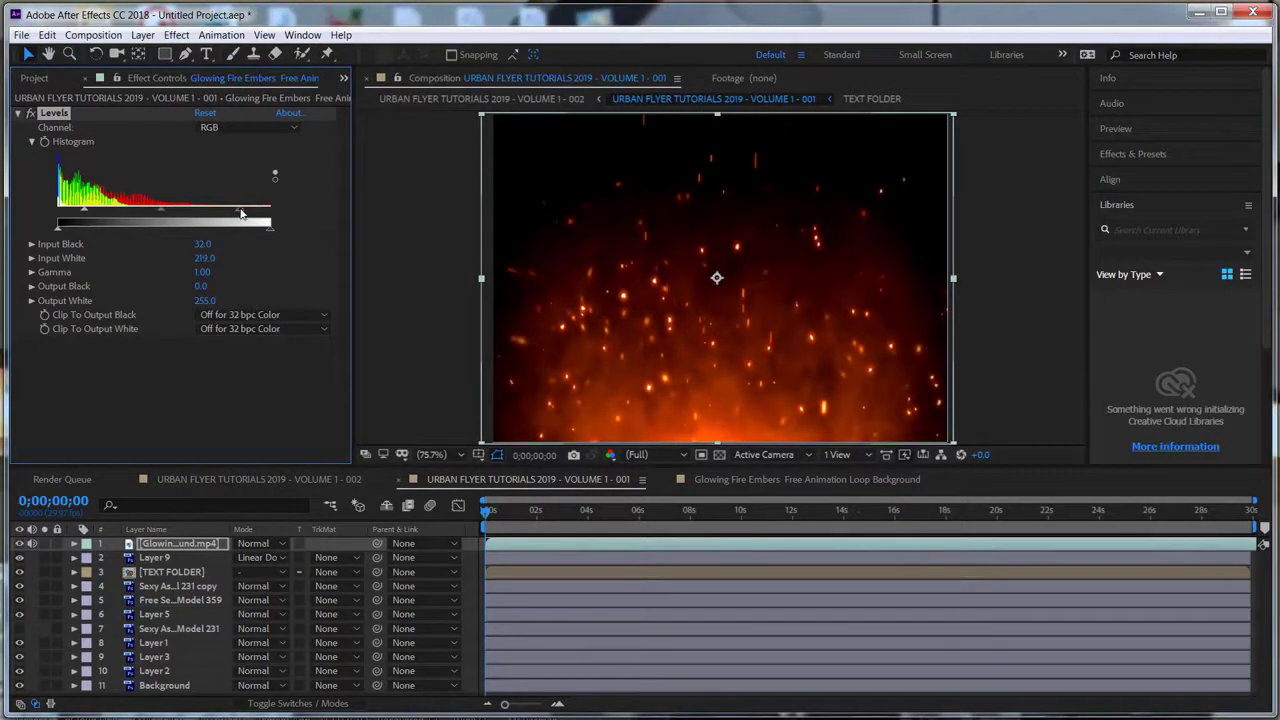
- Set the embers layer's blend mode to Linear Dodge (Add), briefly comparing Screen
left_click(279, 540)
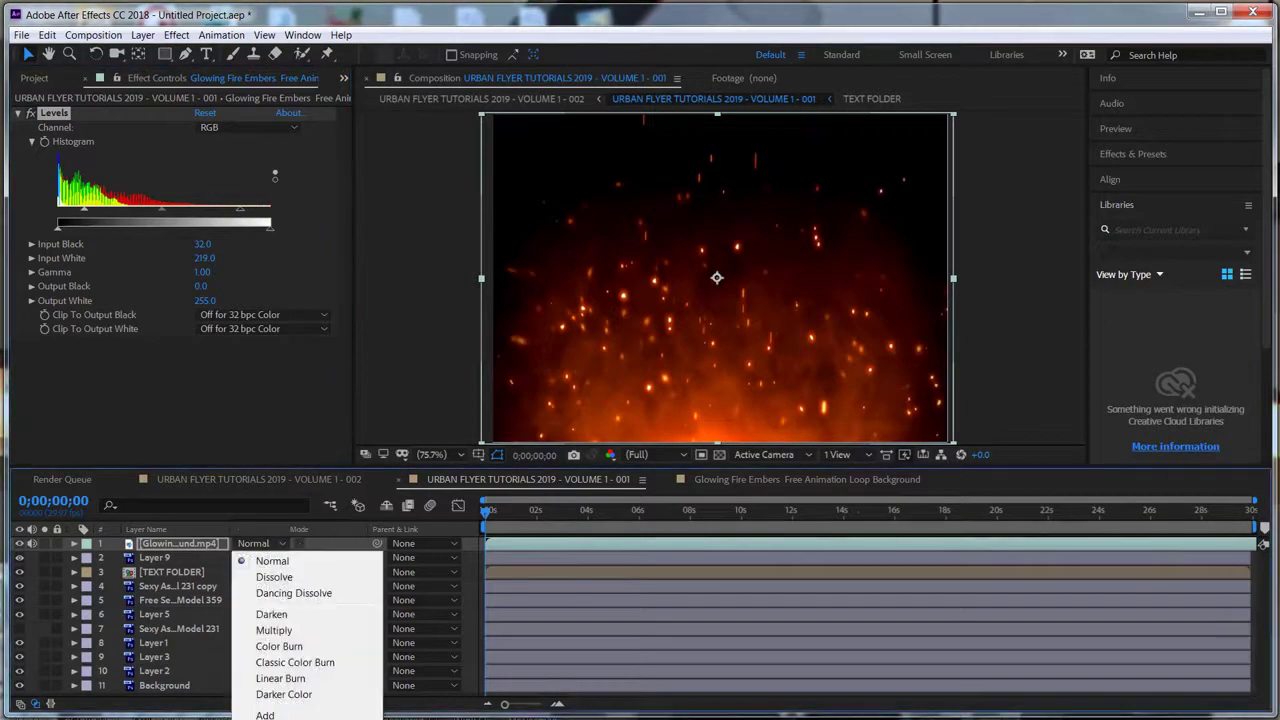
left_click(285, 715)
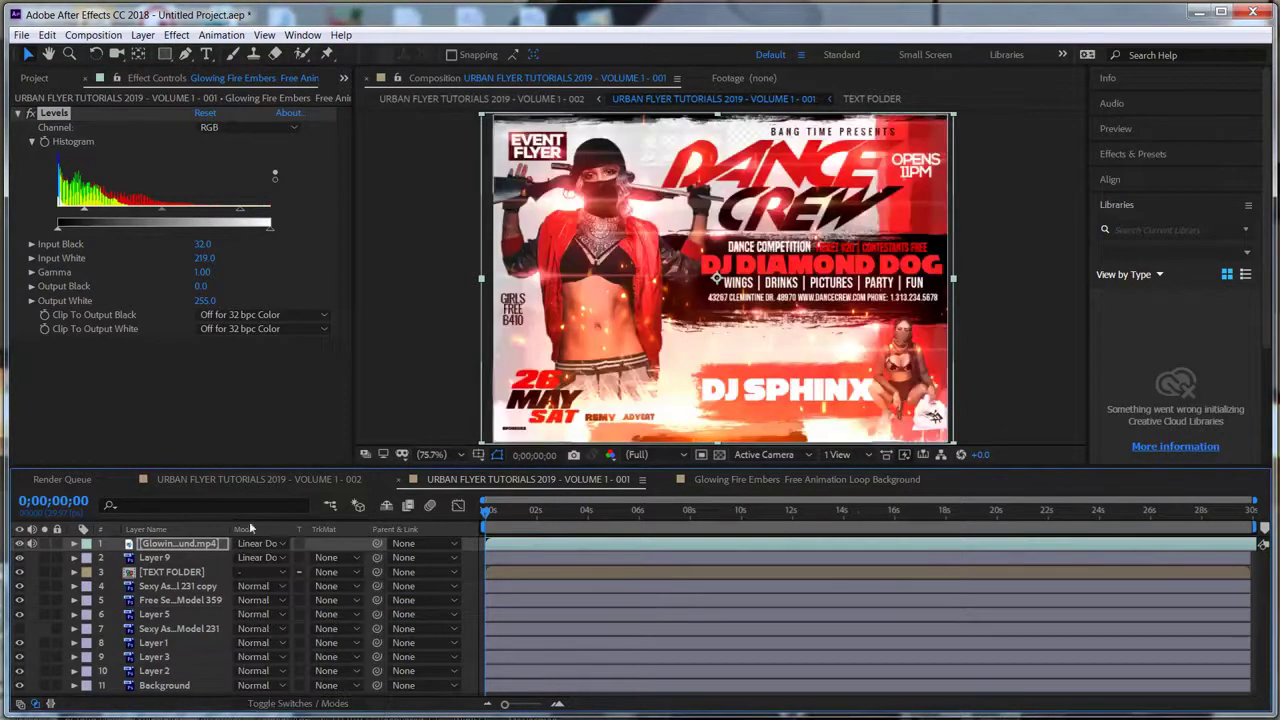
left_click(262, 543)
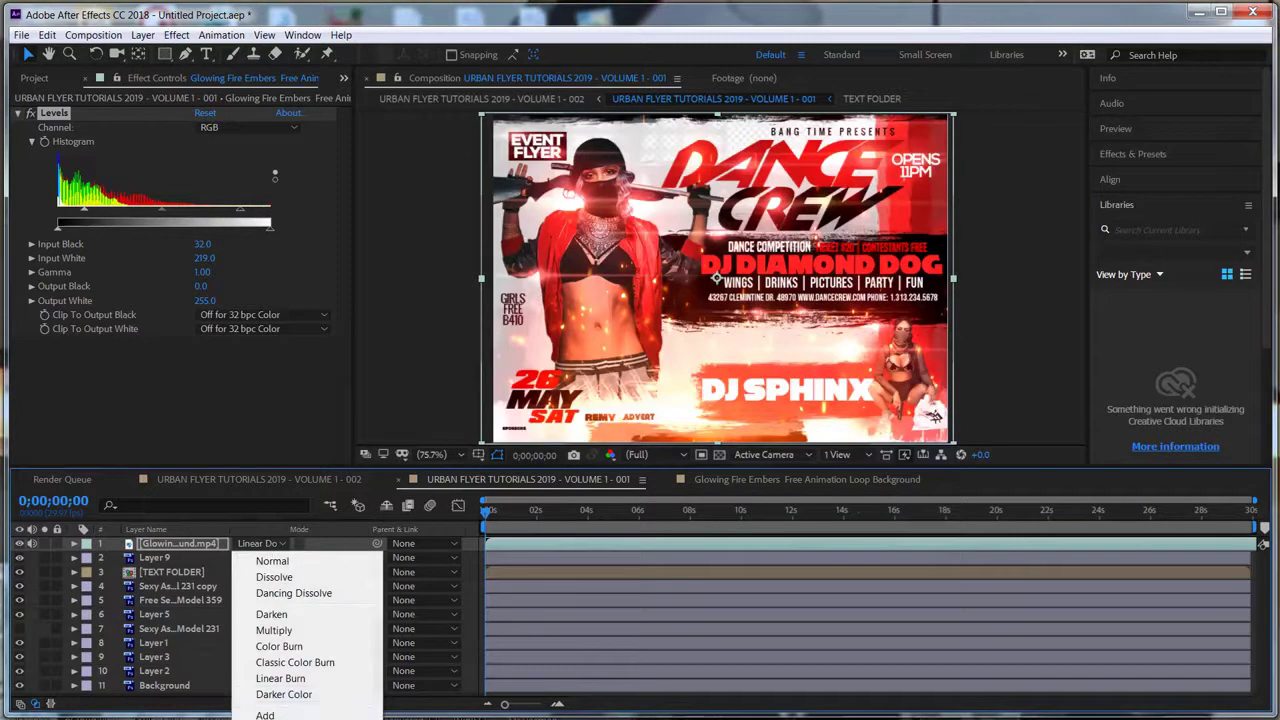
left_click(280, 715)
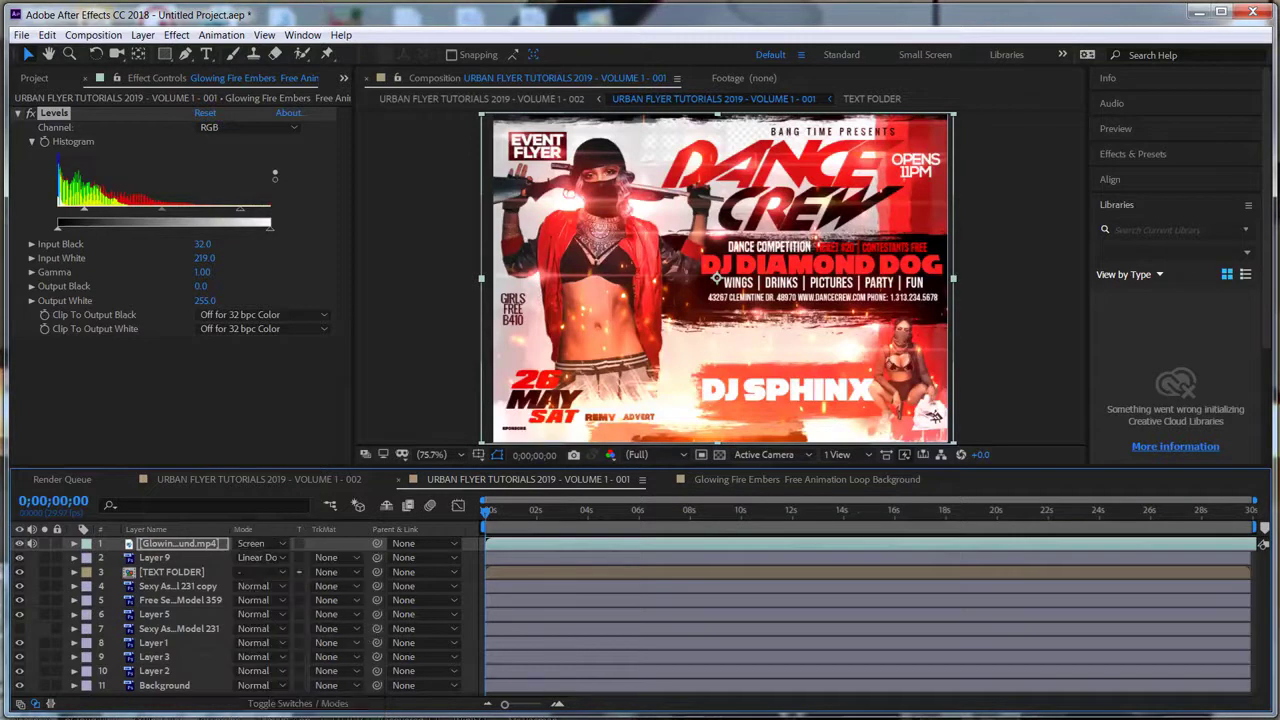
left_click(285, 543)
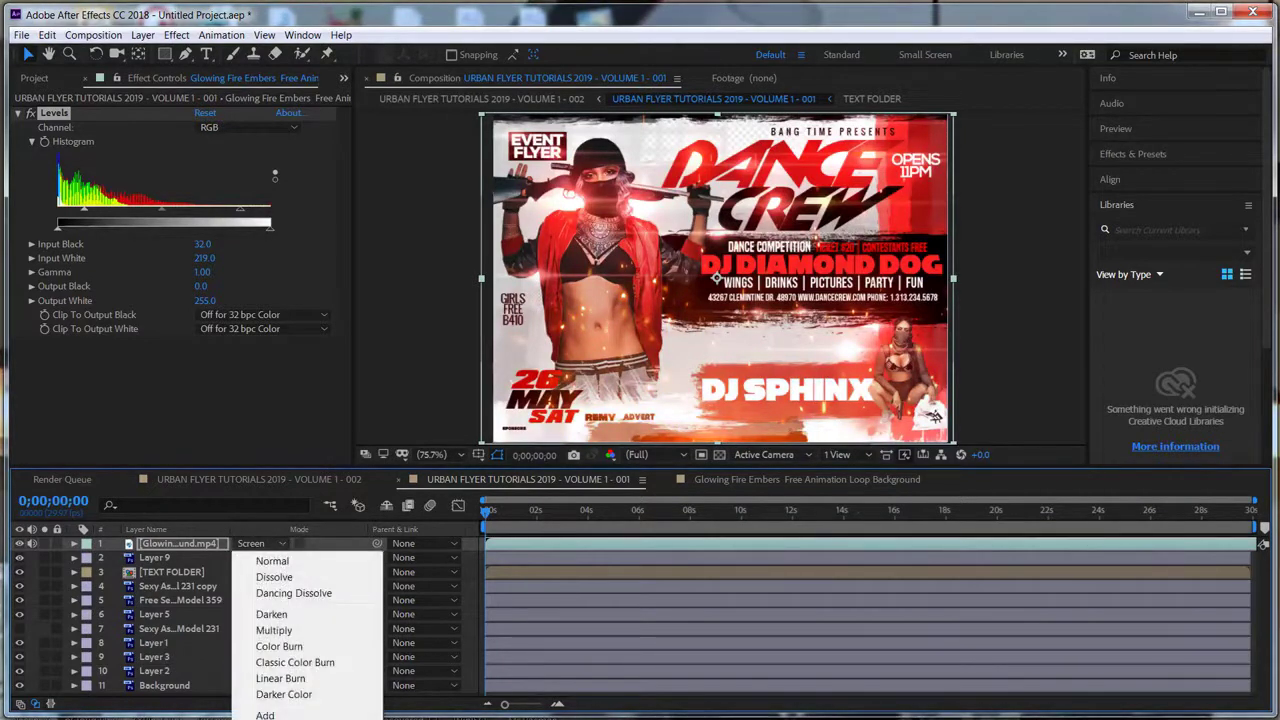
left_click(280, 712)
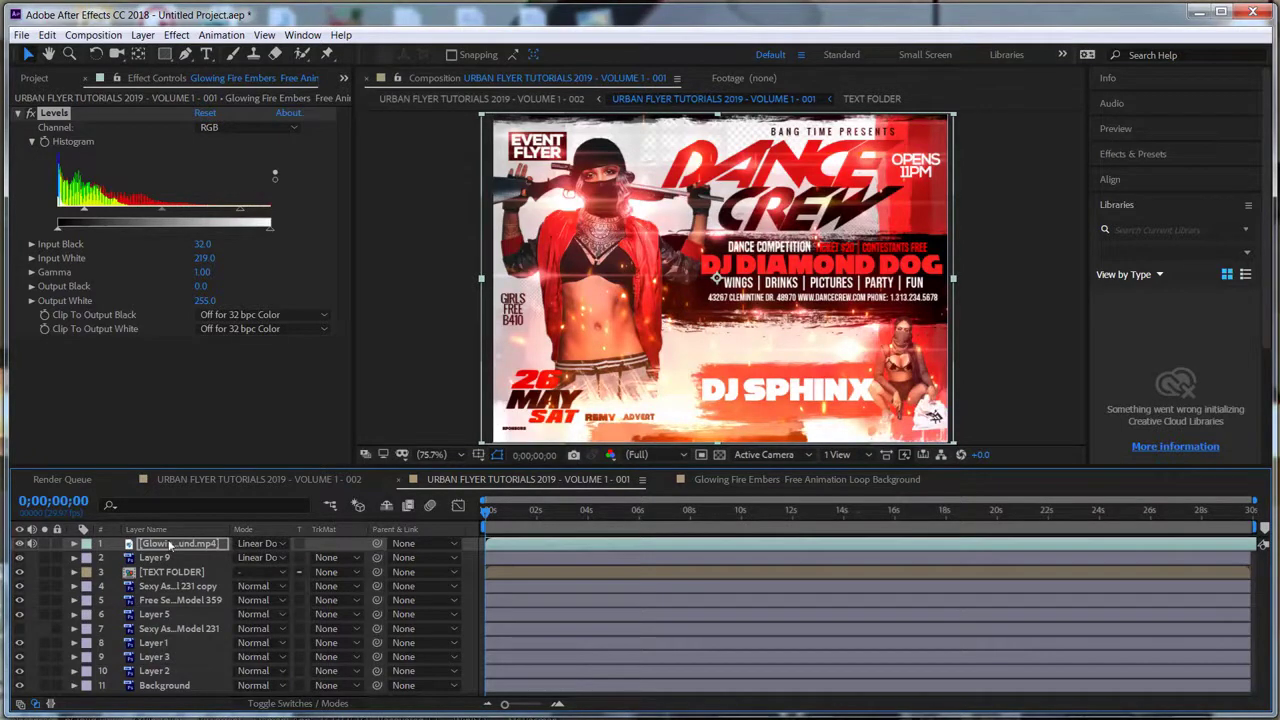
- Move the embers footage down to layer 6 beneath the text and dancer, then preview
left_click_drag(170, 545, 176, 614)
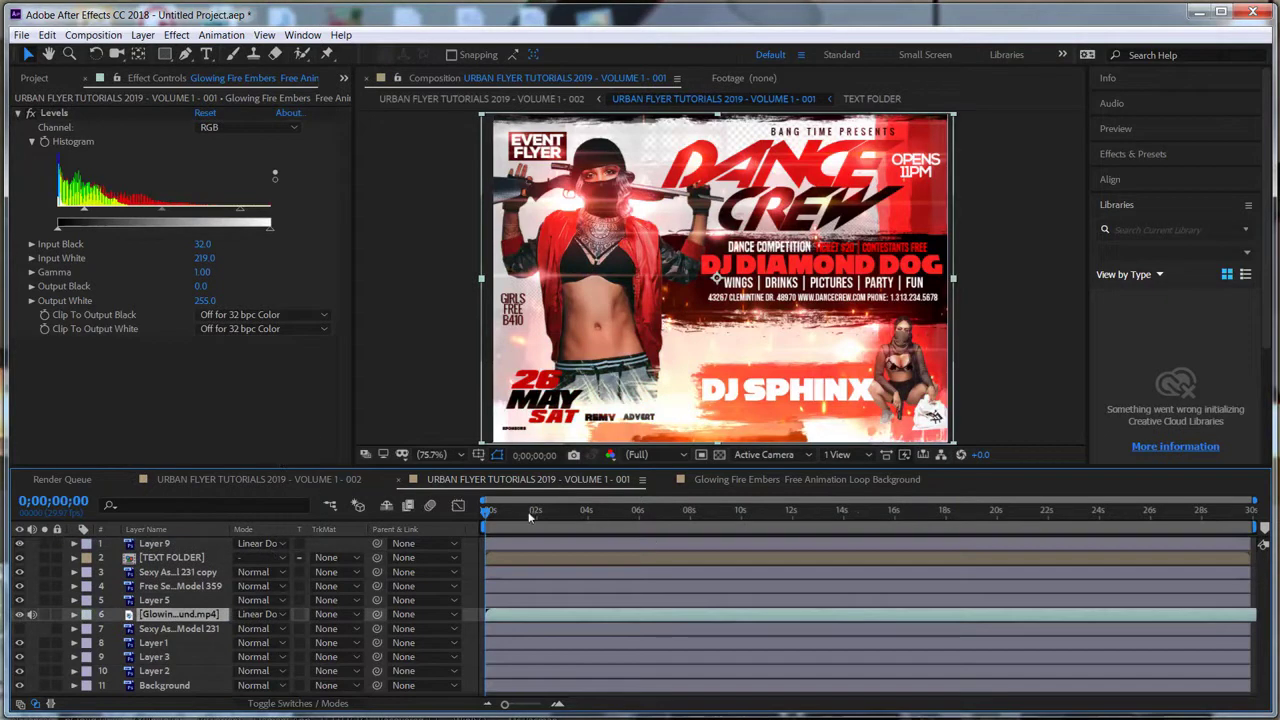
key("space")
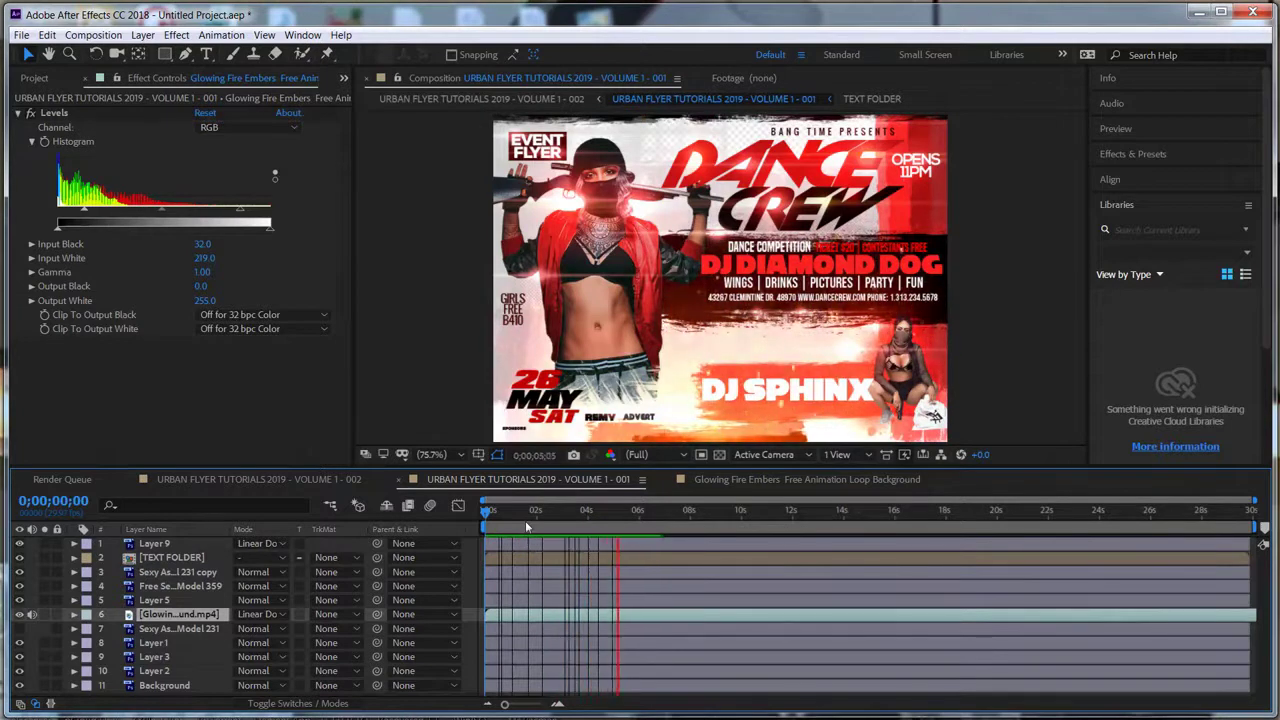
key("space")
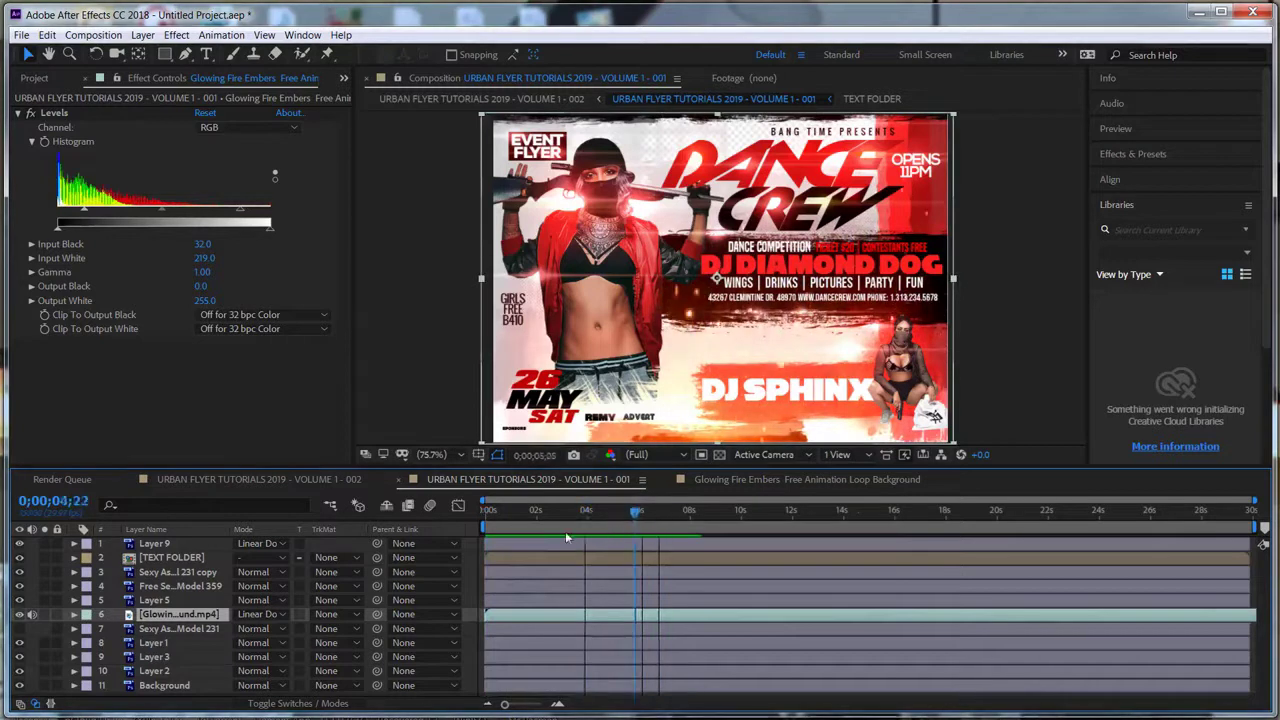
key("Home")
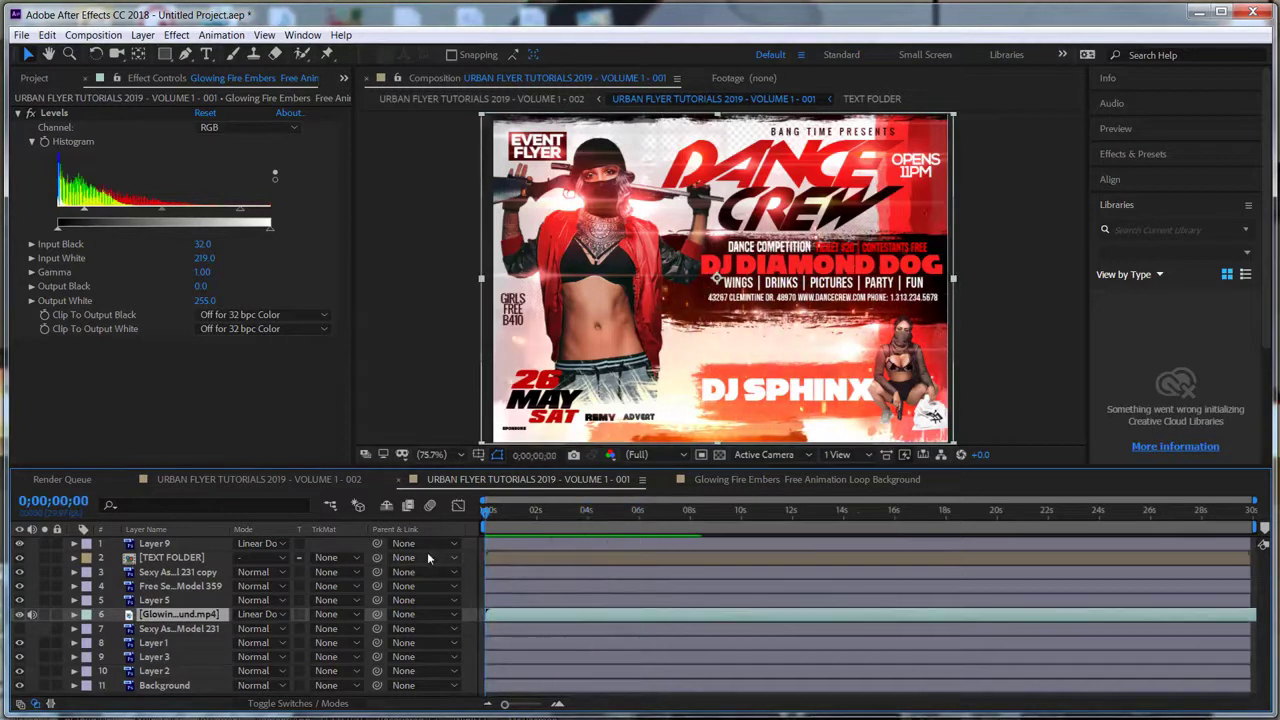
- Preview again and set the work area end at 0;00;02;27
key("space")
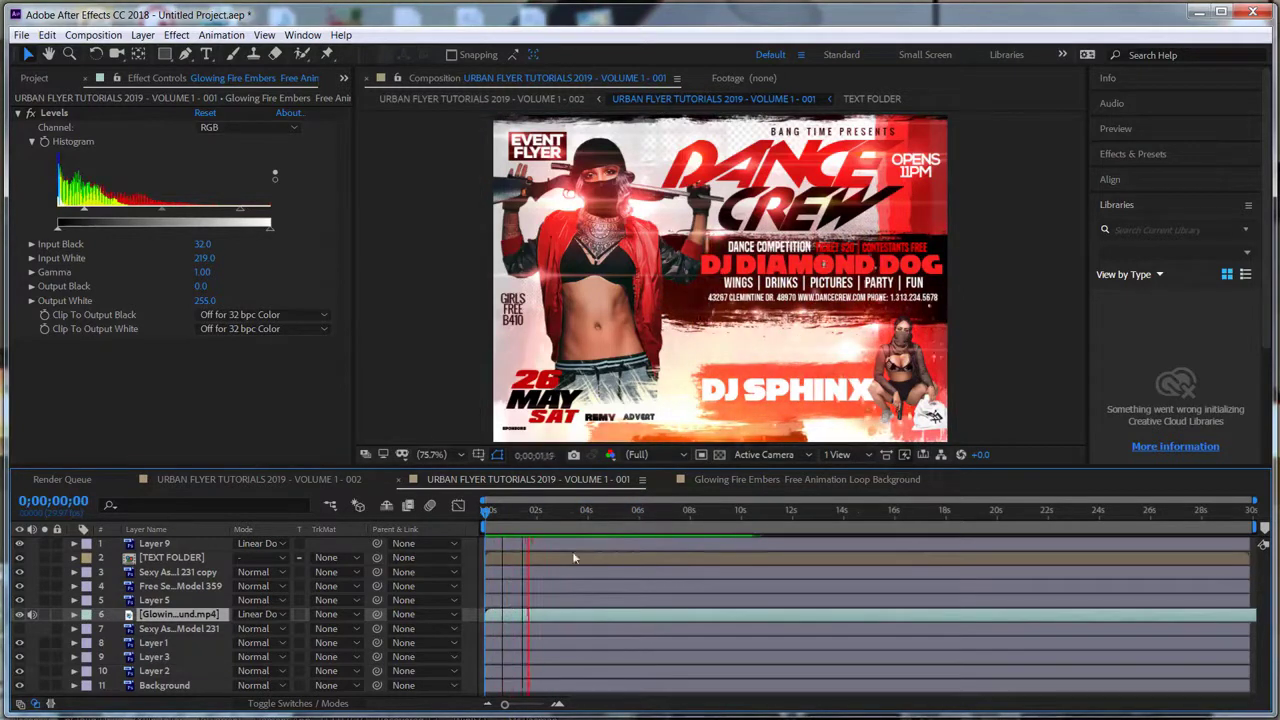
key("space")
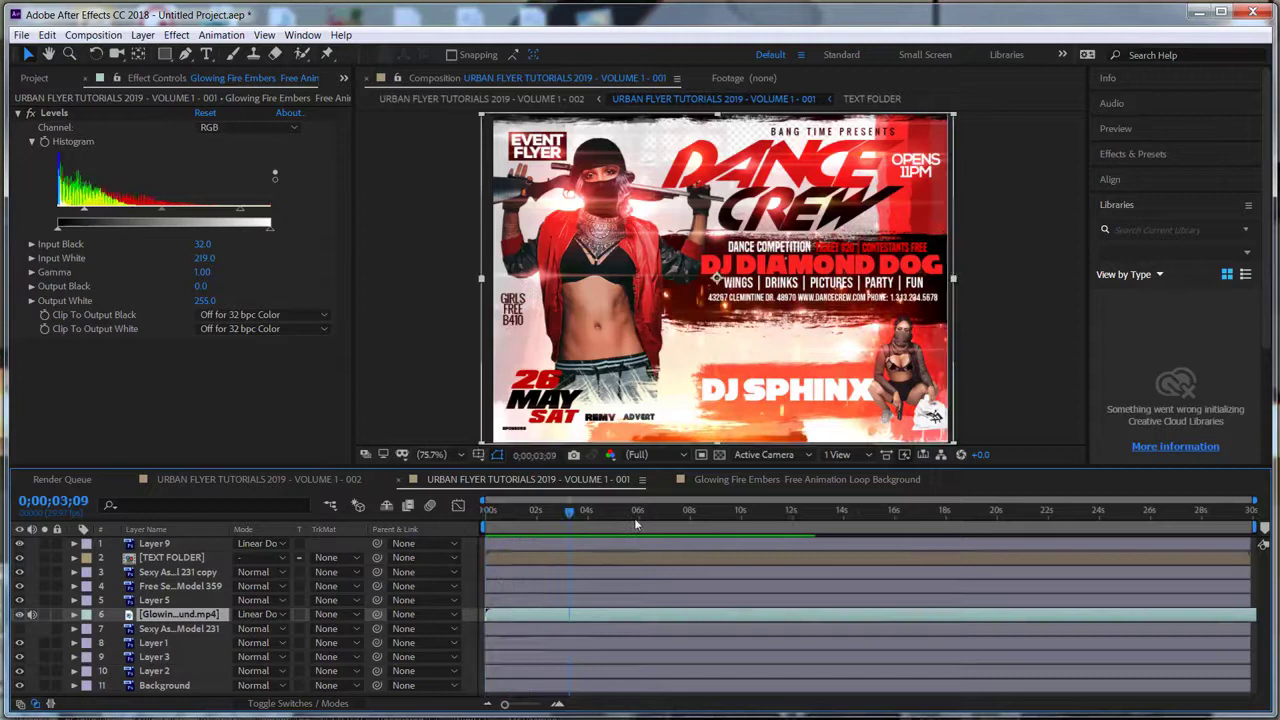
left_click_drag(572, 514, 575, 546)
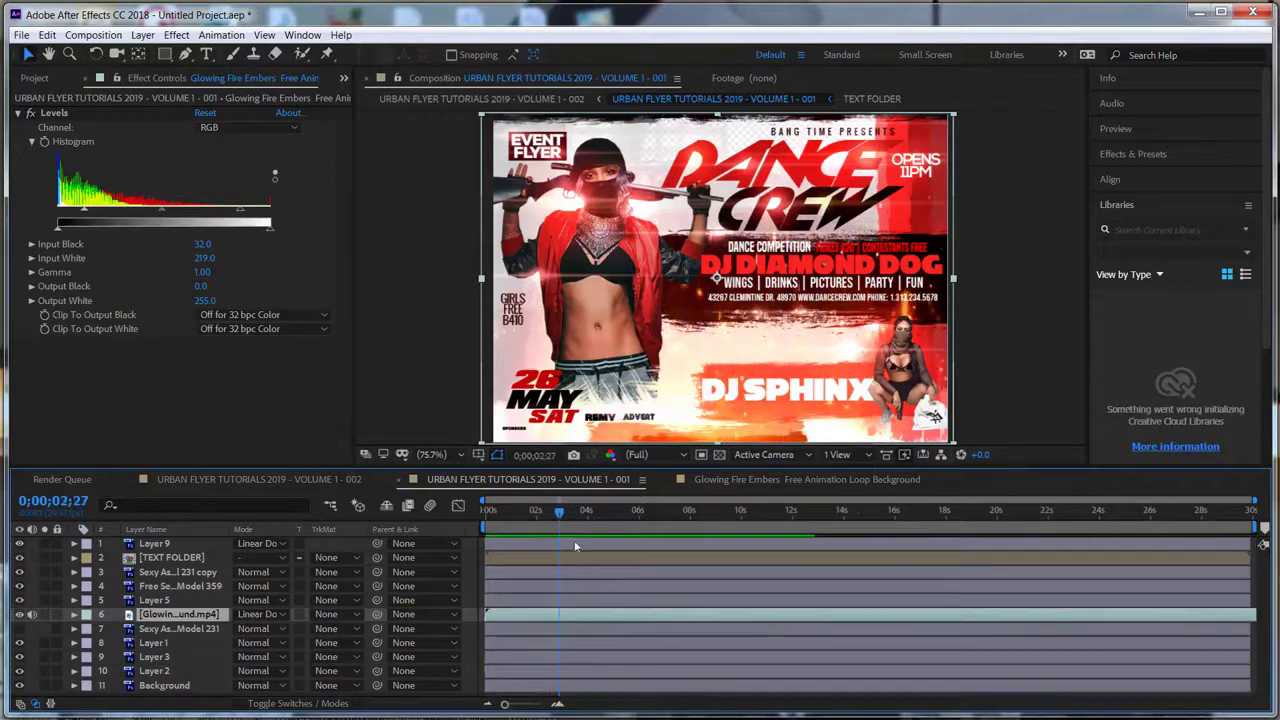
key("n")
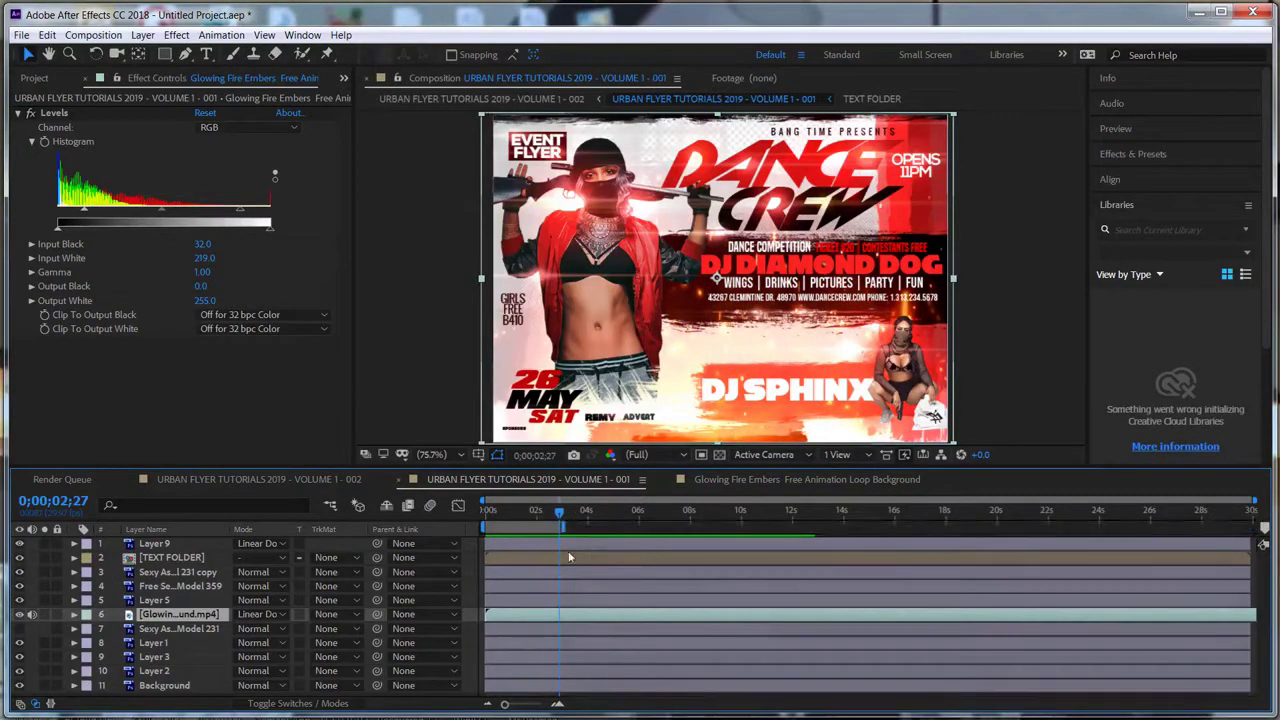
- Trim the composition to the work area and preview the loop from the start
left_click(93, 35)
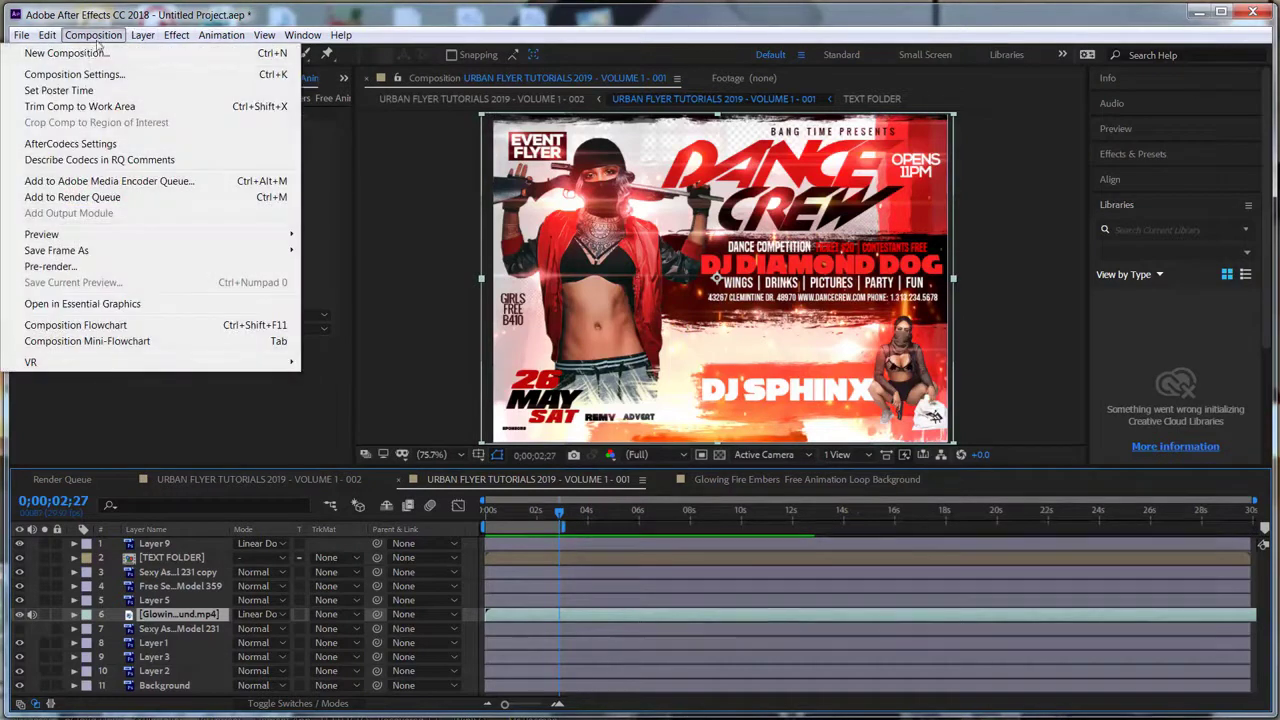
left_click(88, 107)
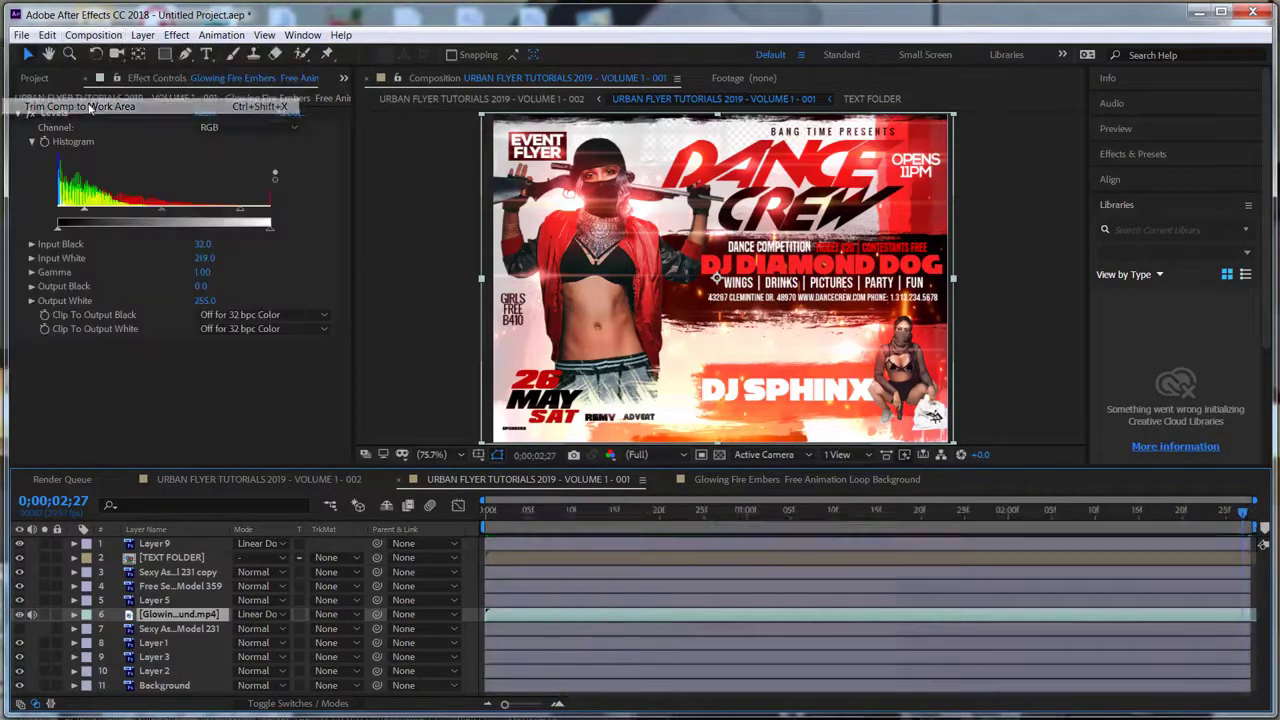
left_click(489, 512)
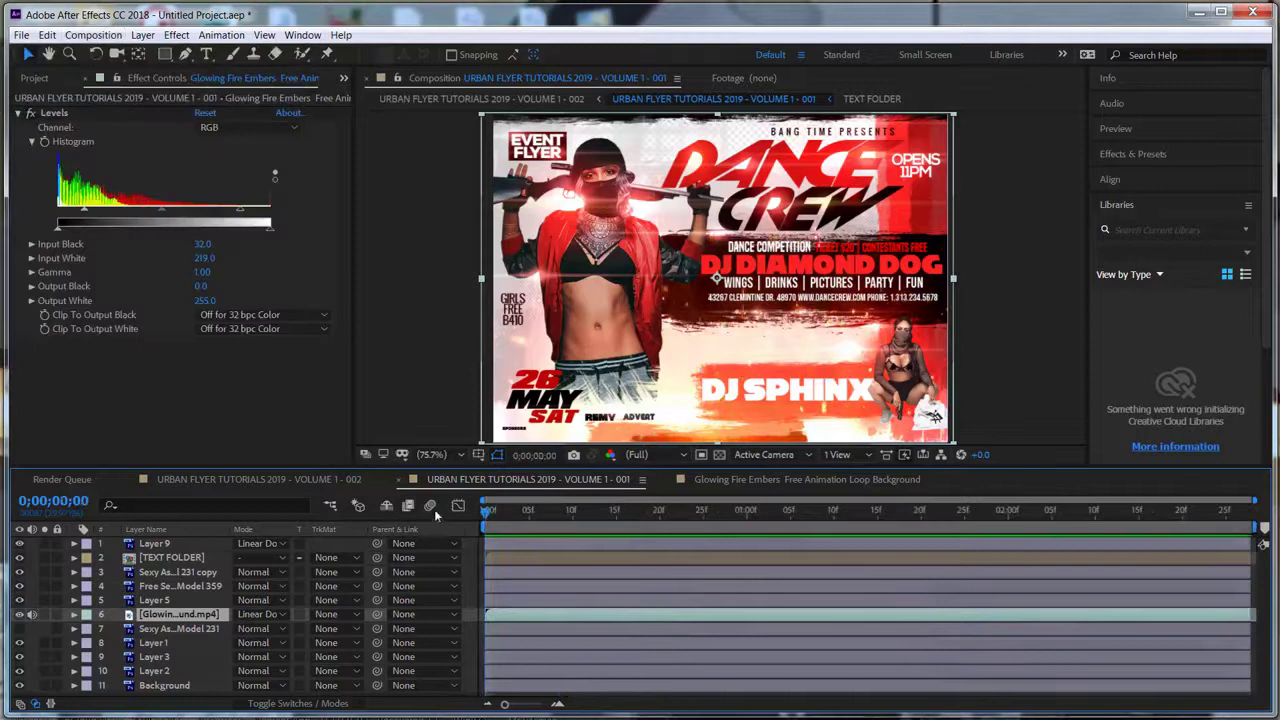
key("space")
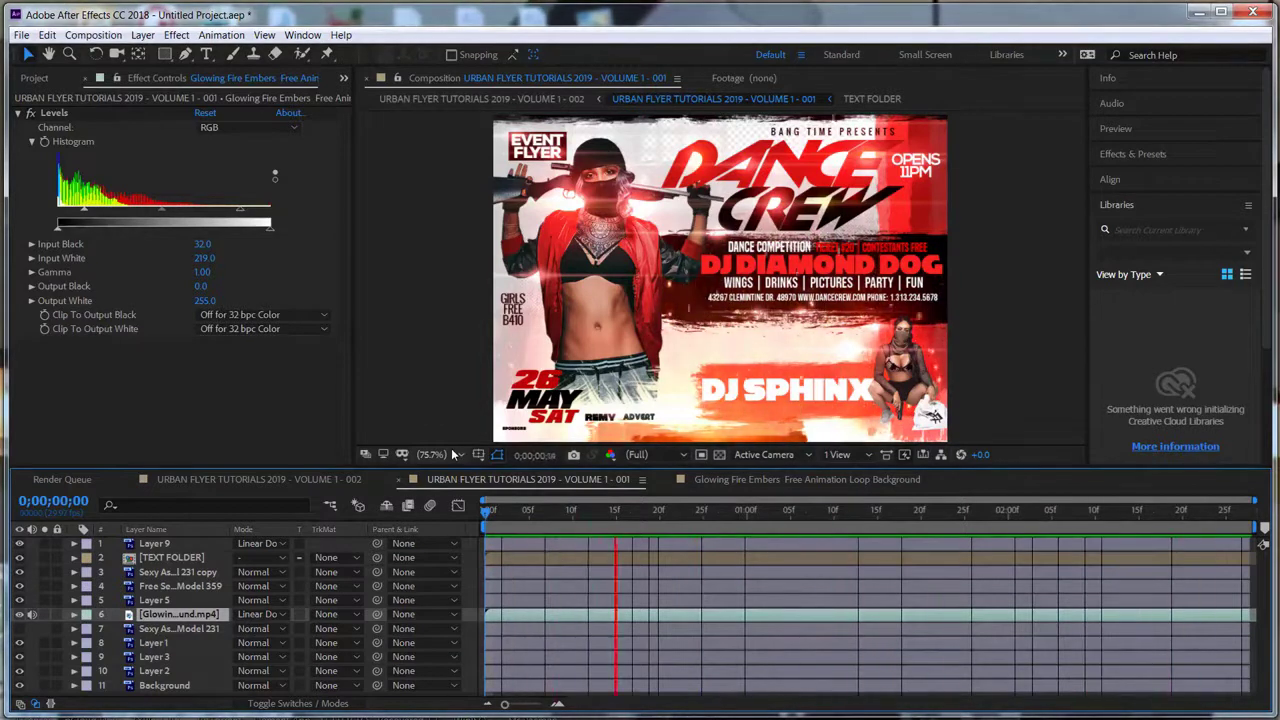
key("space")
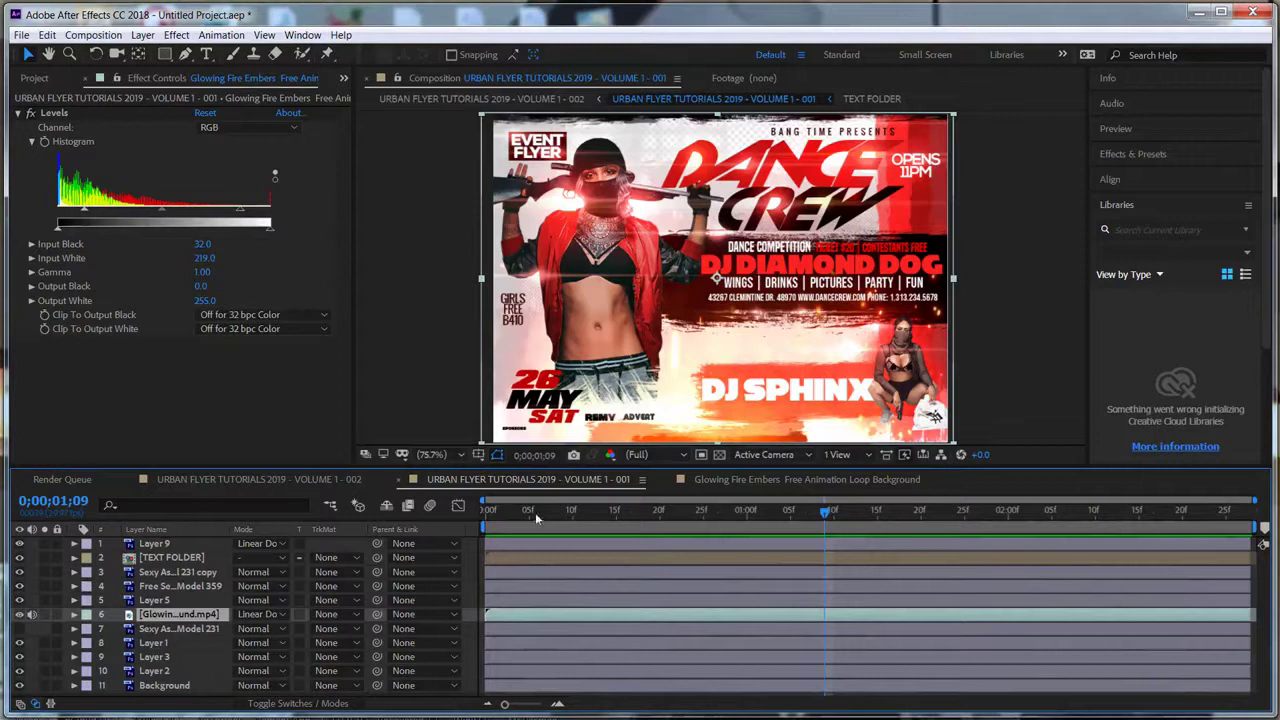
- Stretch Layer 6's fire embers footage to the composition end and preview the trimmed loop
left_click_drag(537, 517, 453, 519)
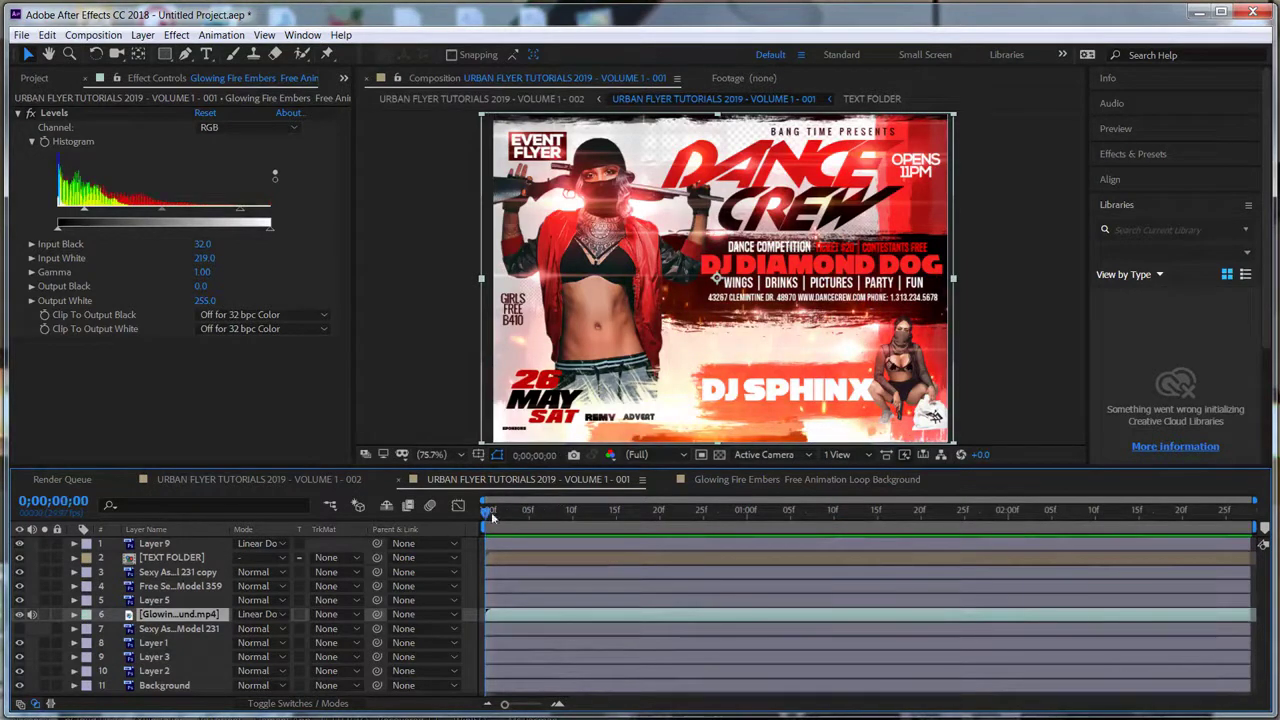
left_click_drag(481, 513, 422, 543)
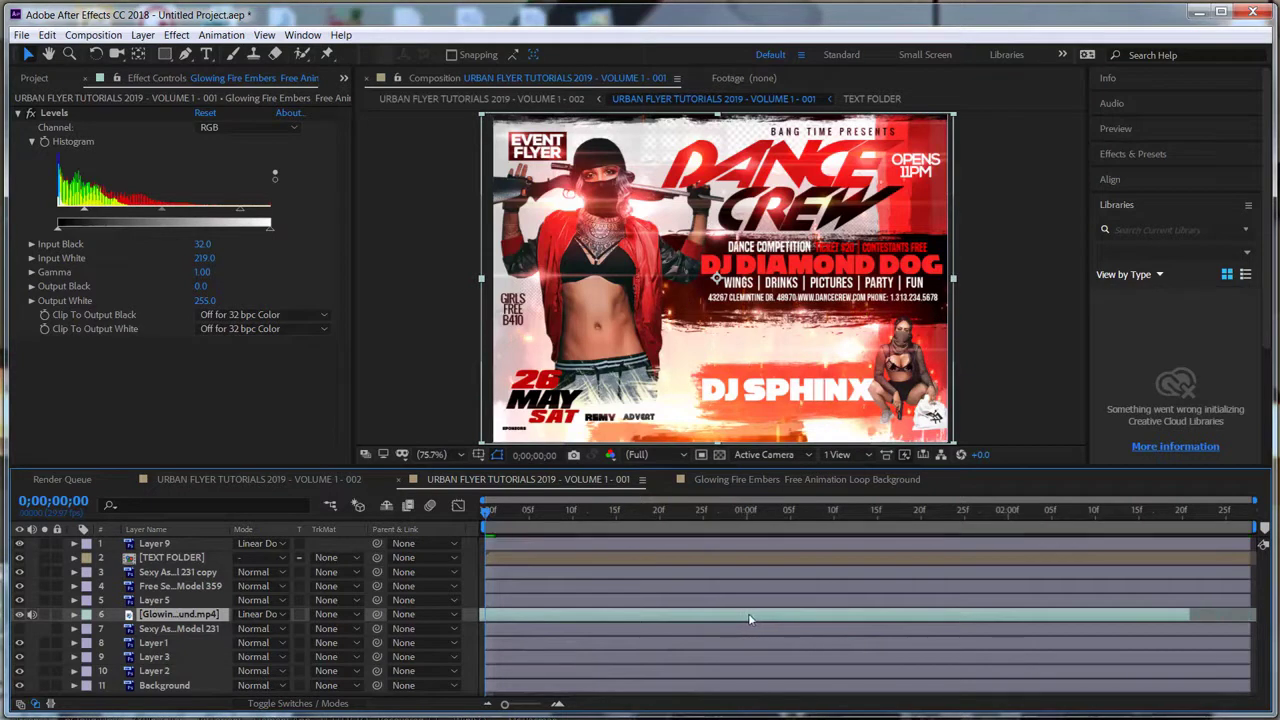
left_click_drag(1188, 611, 1254, 612)
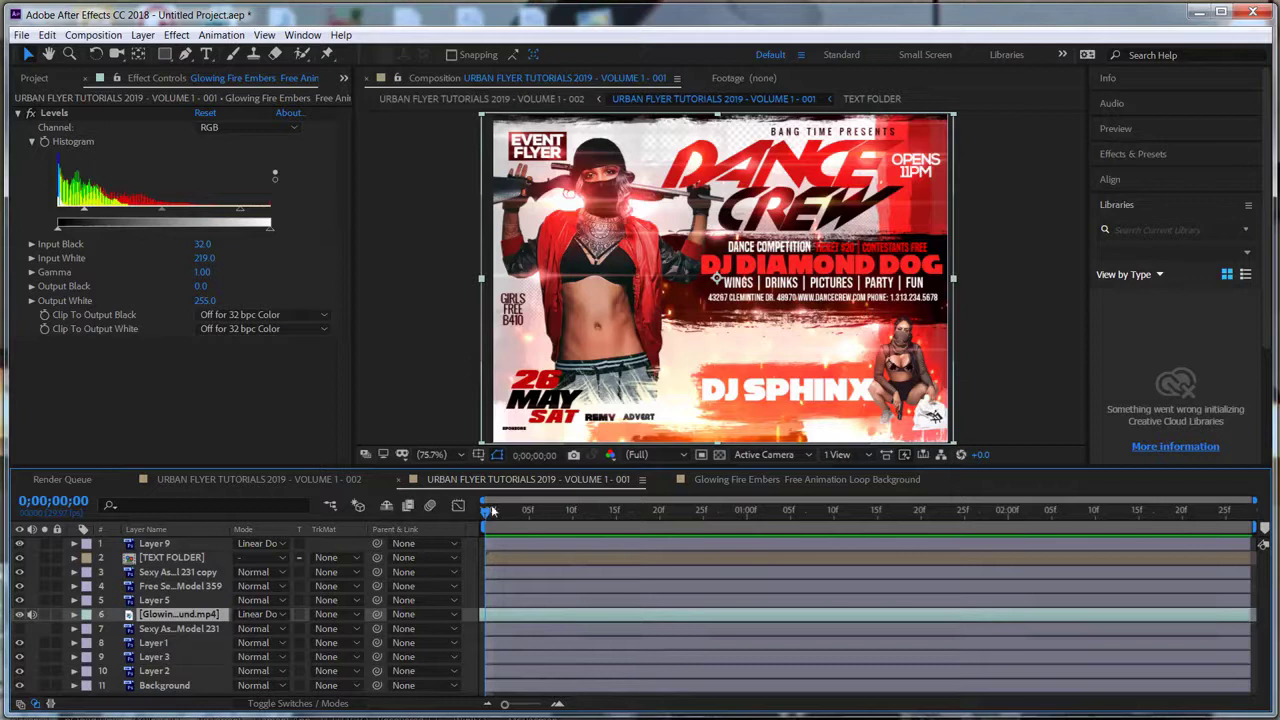
key("space")
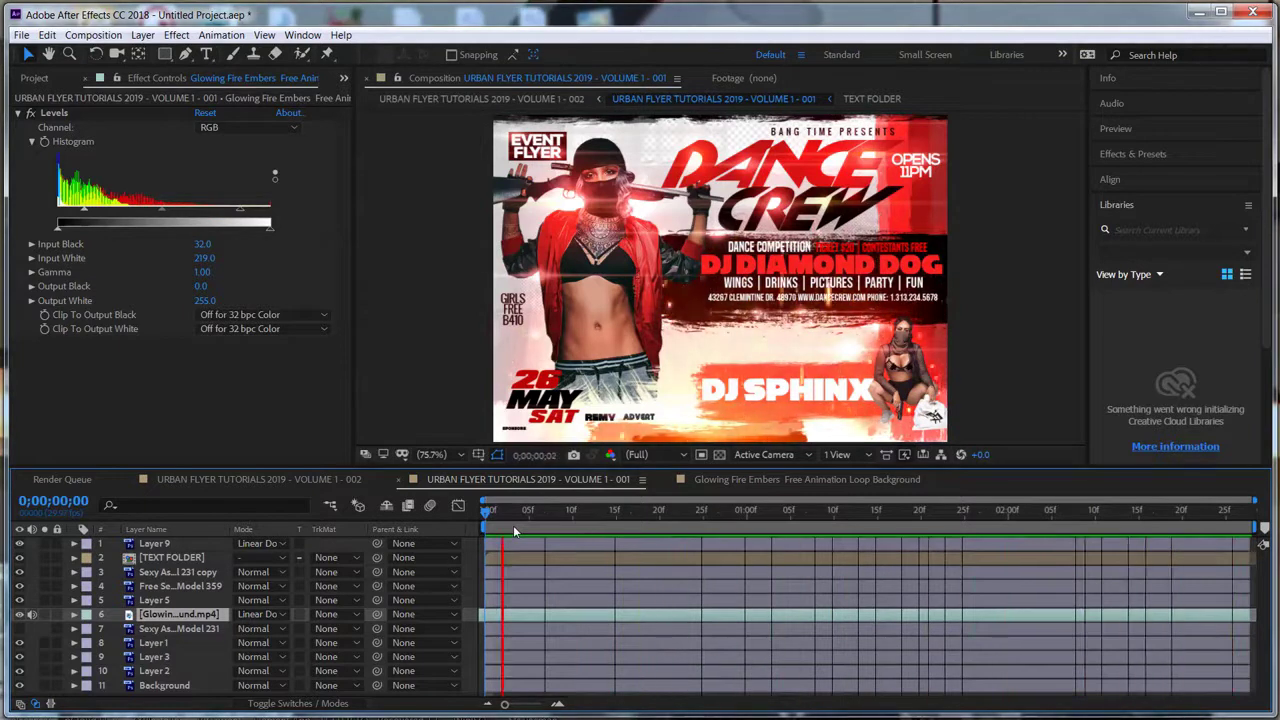
key("space")
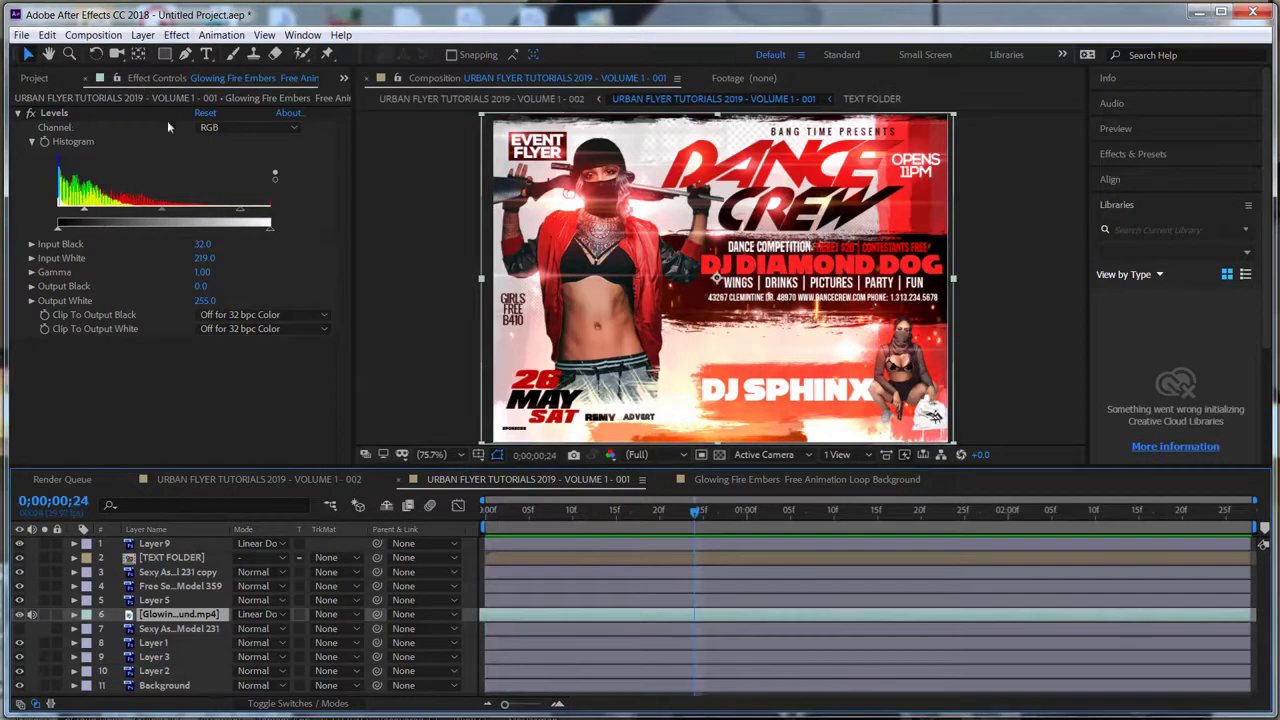
- Add the 001 flyer composition to the Render Queue and render it as a Lossless AVI
left_click(93, 34)
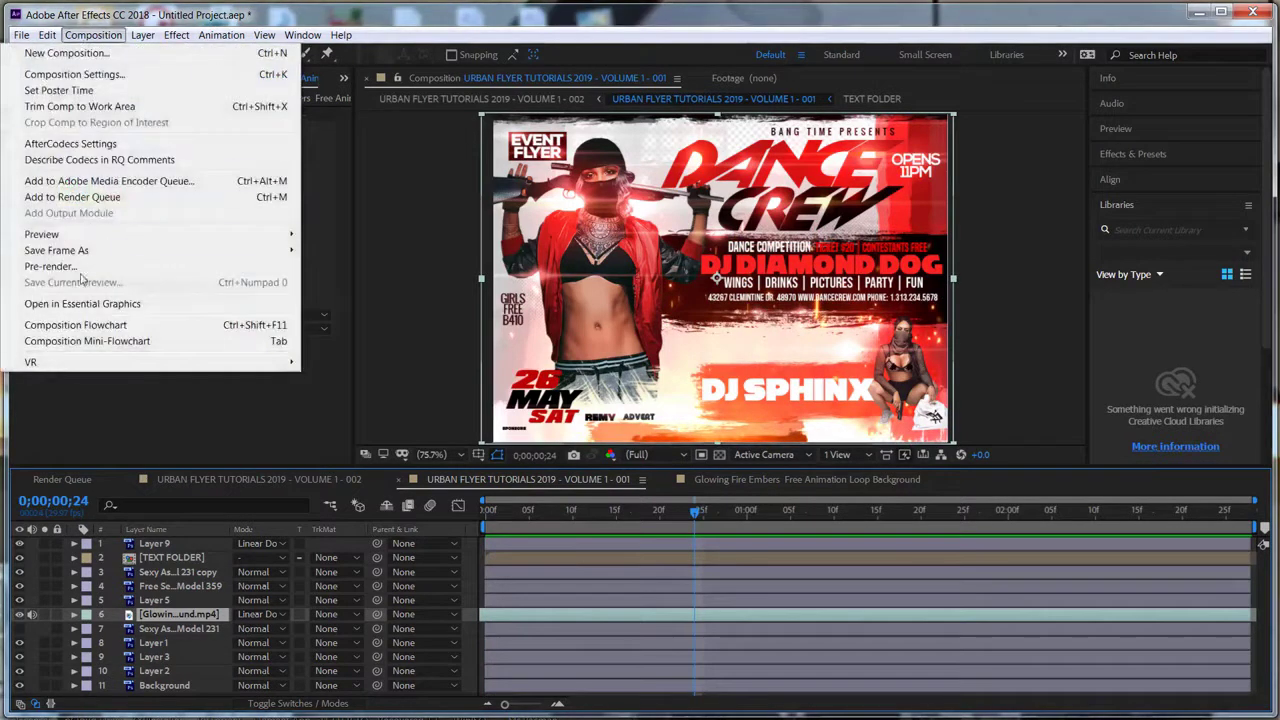
mouse_move(21, 34)
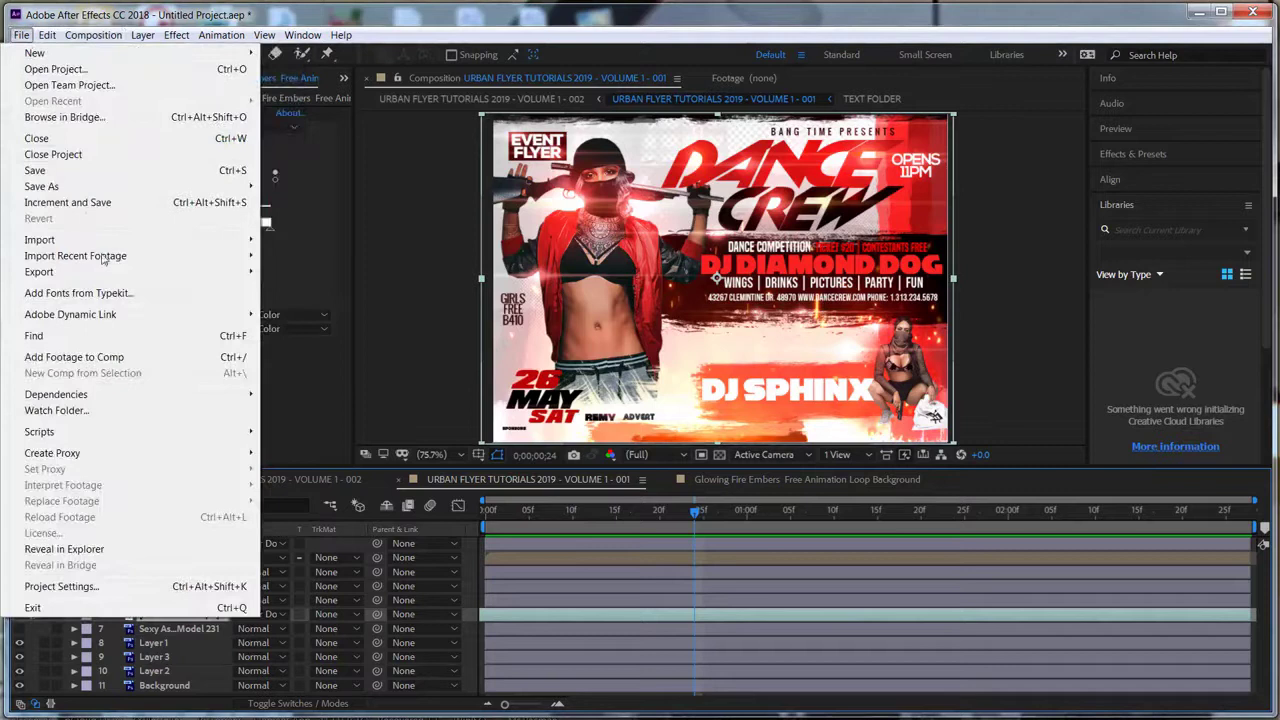
mouse_move(86, 270)
left_click(333, 289)
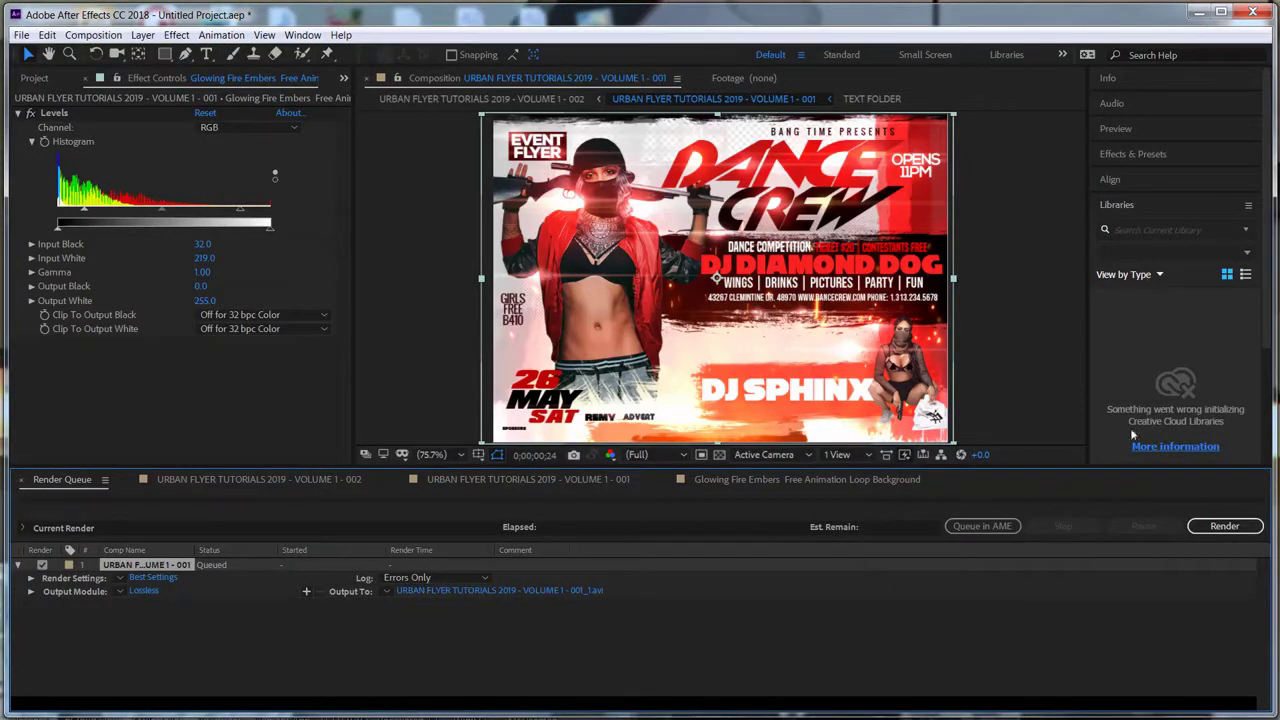
left_click(1224, 526)
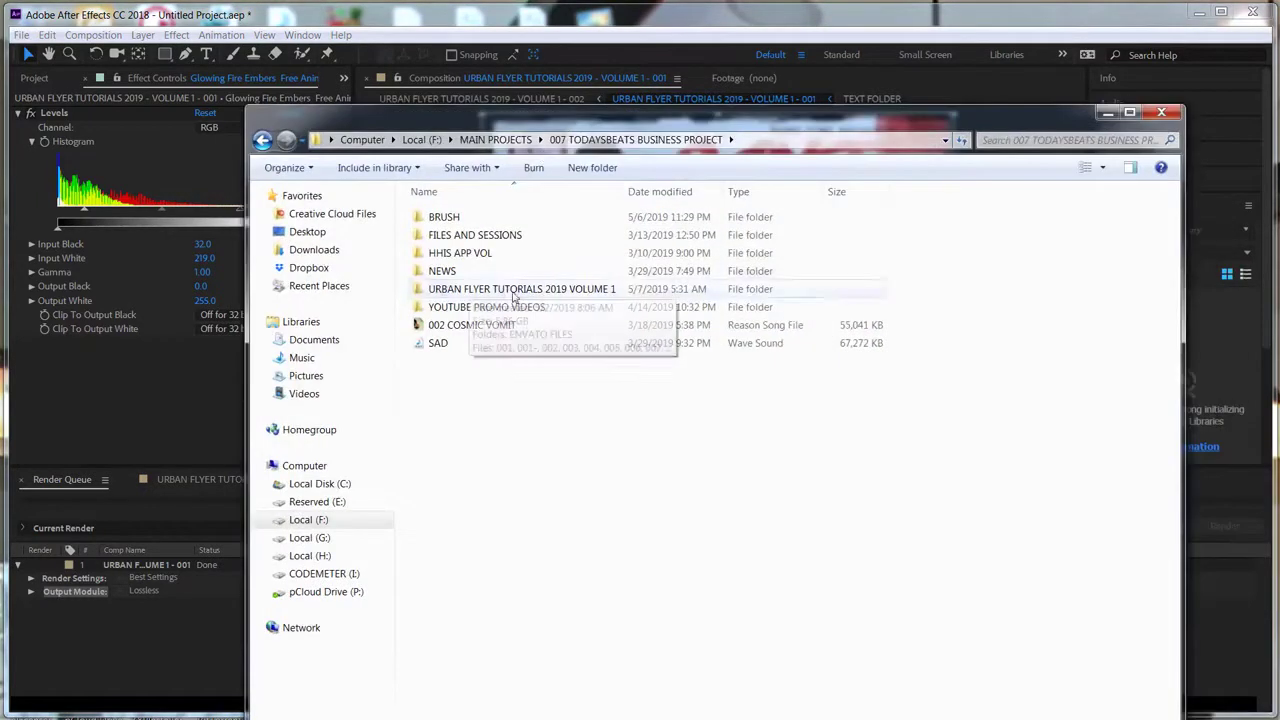
- Open the URBAN FLYER TUTORIALS 2019 VOLUME 1 folder and play the rendered 001_1 video
double_click(517, 294)
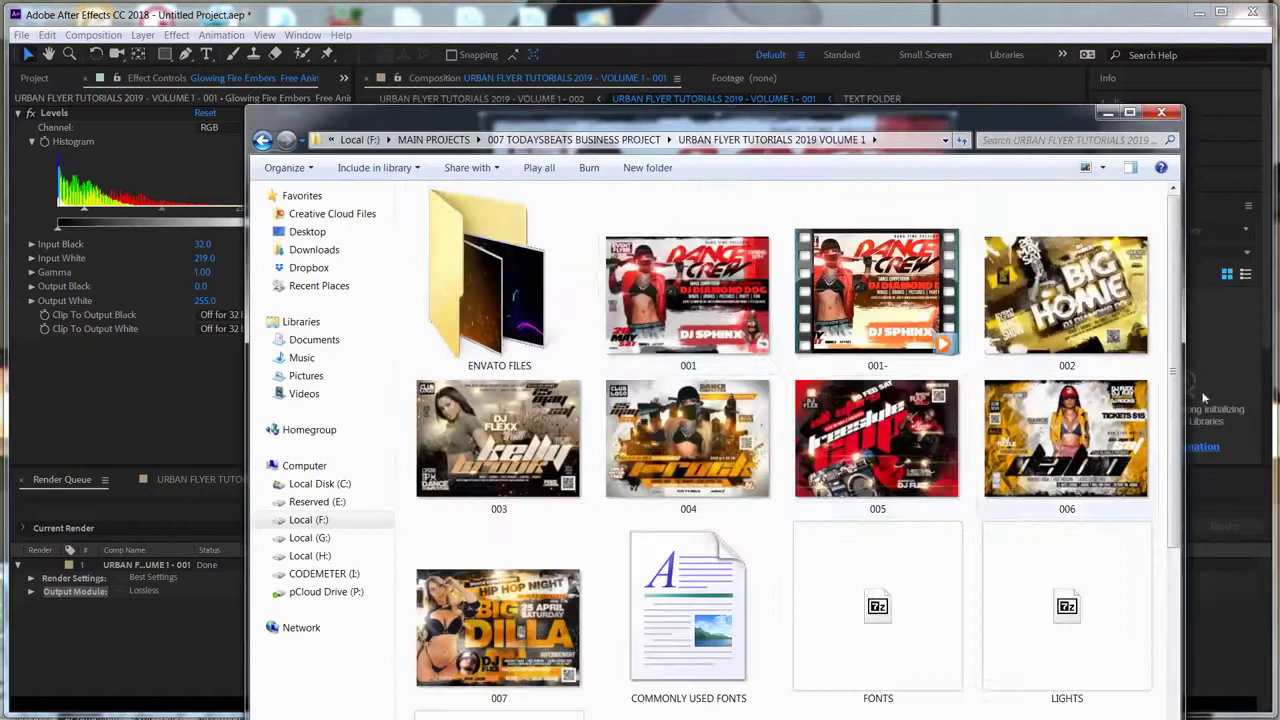
scroll(828, 508, "down", 5)
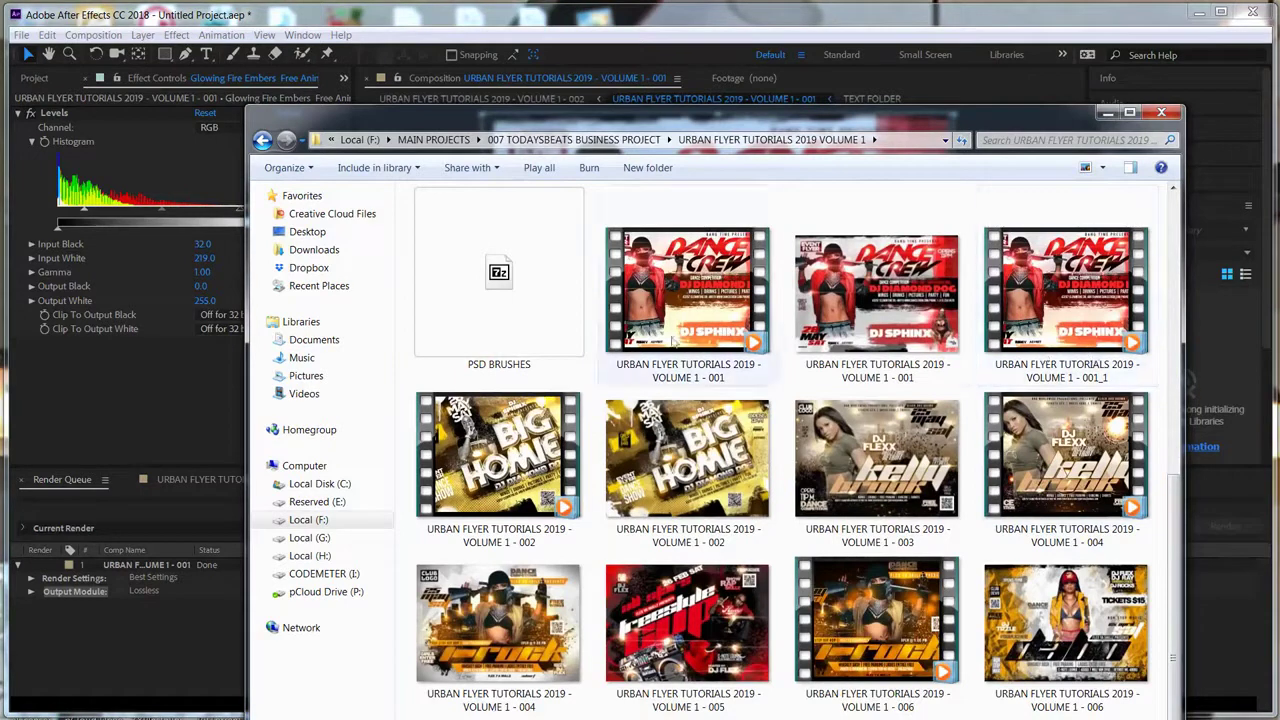
left_click(1050, 268)
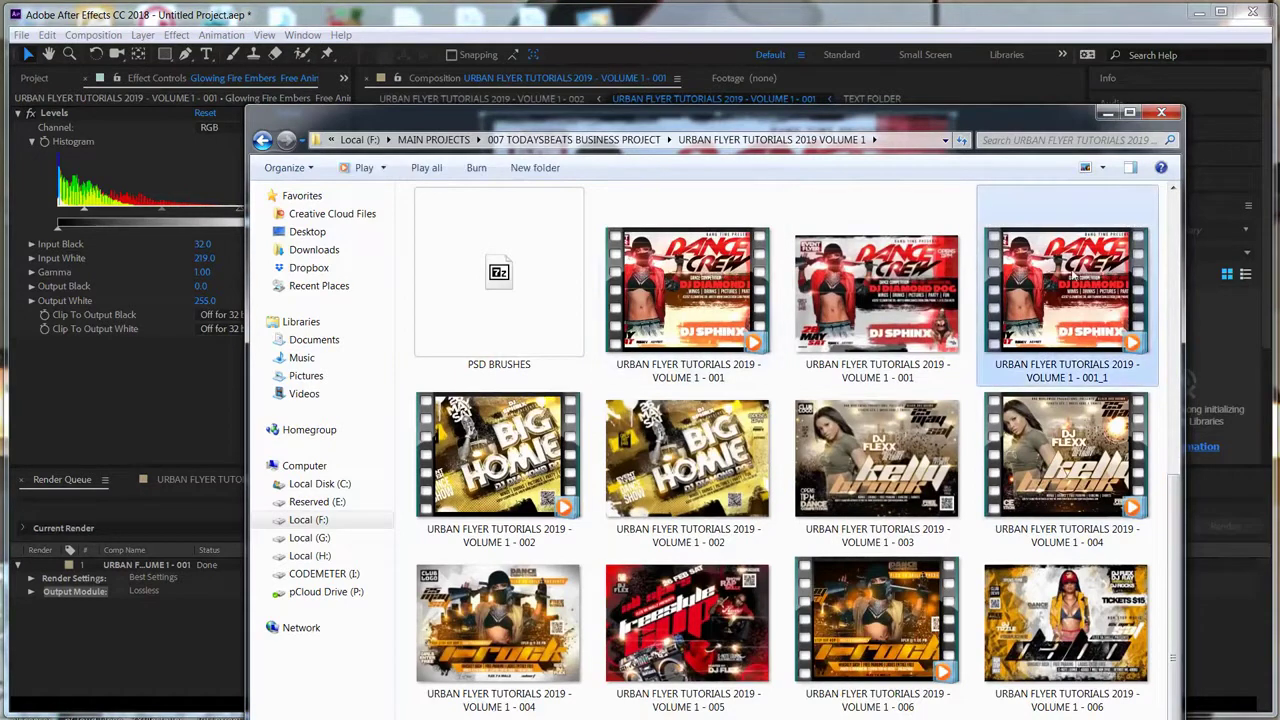
right_click(1070, 271)
left_click(699, 281)
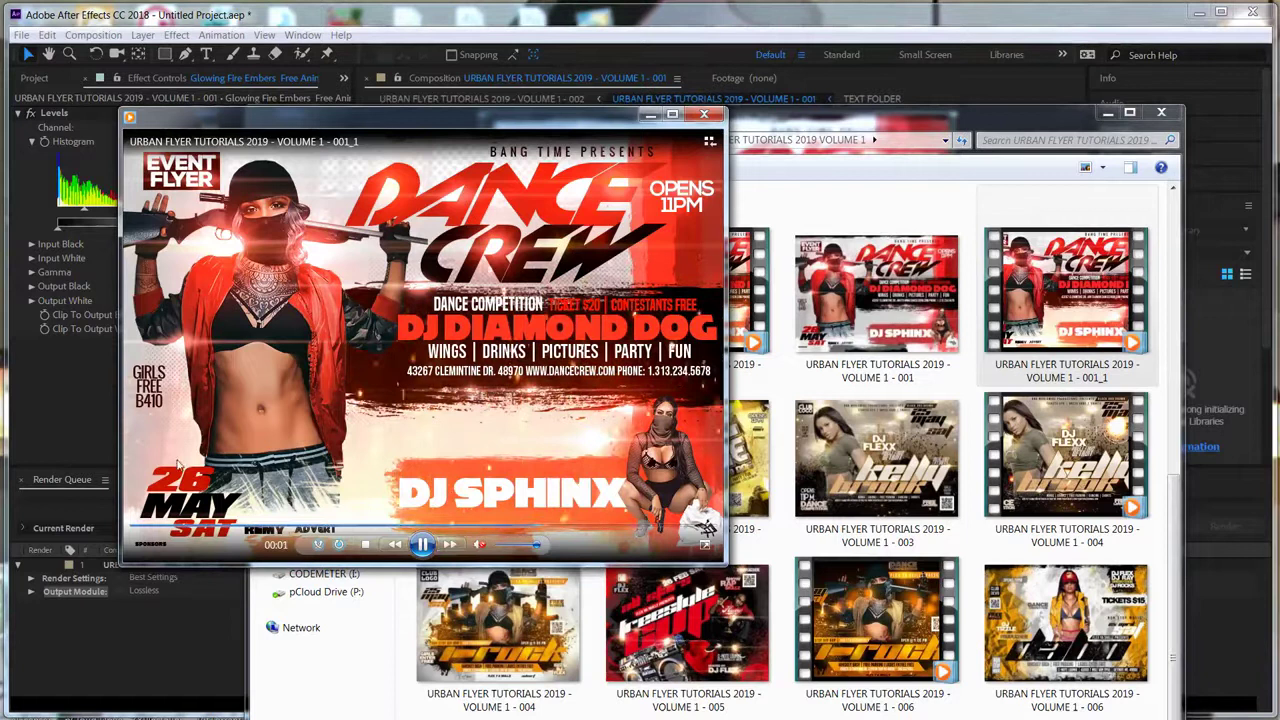
left_click(704, 114)
- Check in its file Properties that the 001_1 video is 147 MB
right_click(633, 262)
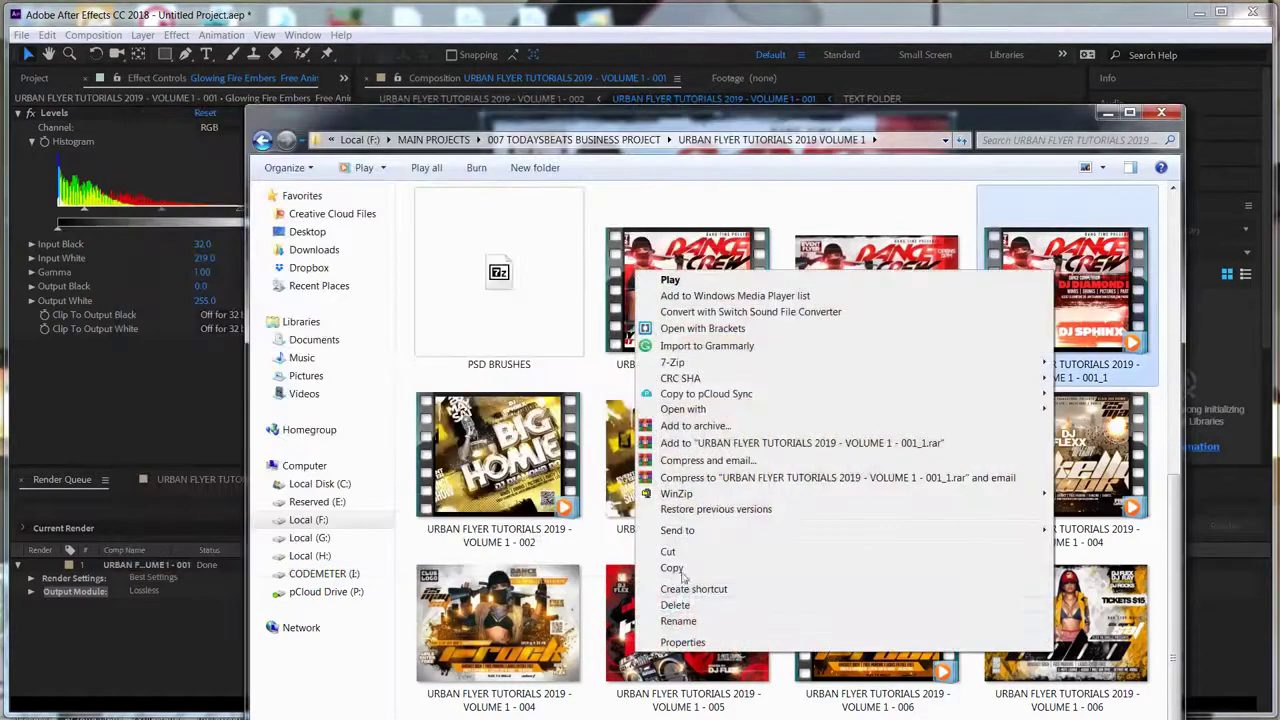
left_click(678, 643)
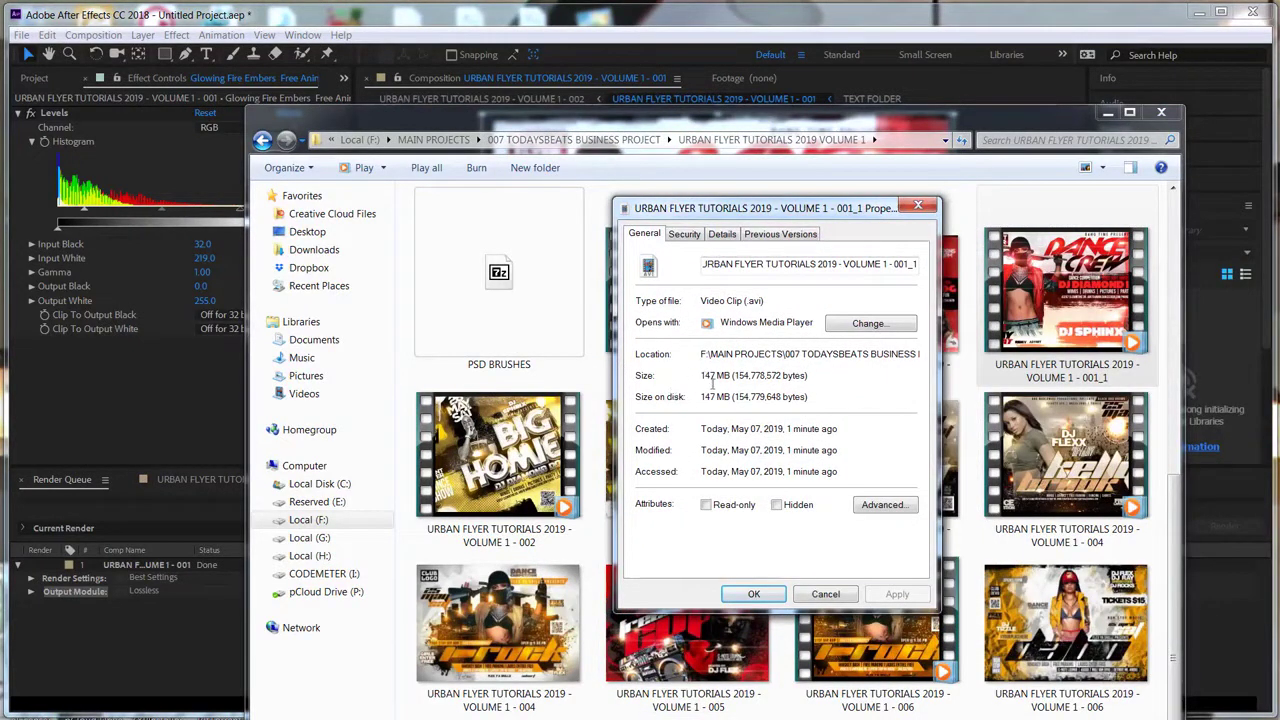
left_click(826, 594)
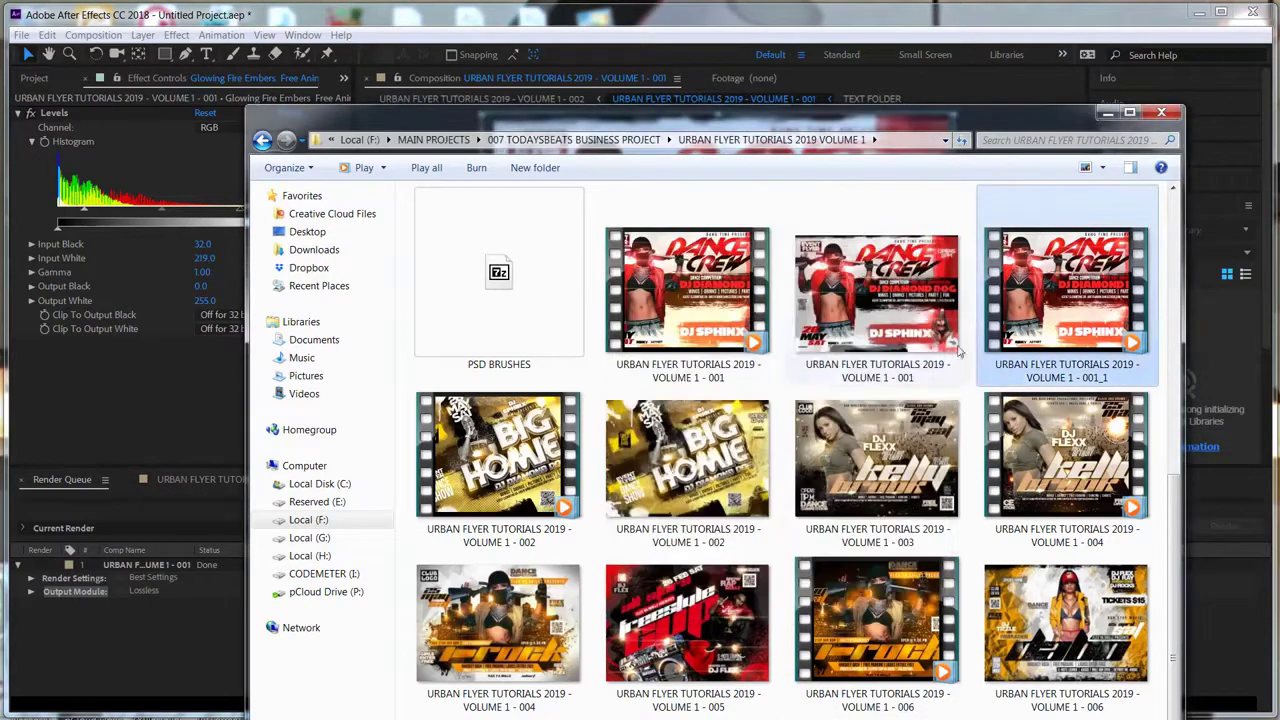
- Arrange HandBrake and the folder window, then drop the 001_1 AVI into HandBrake as source
left_click(1107, 112)
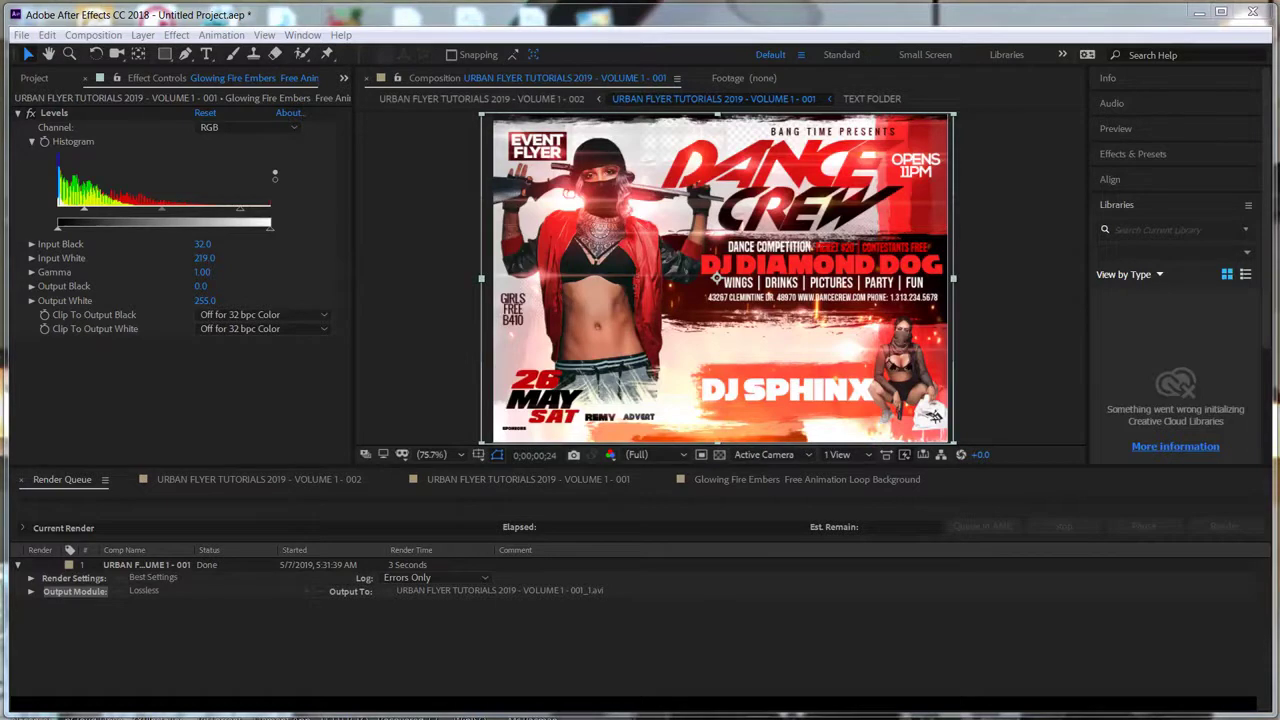
left_click_drag(1104, 442, 351, 57)
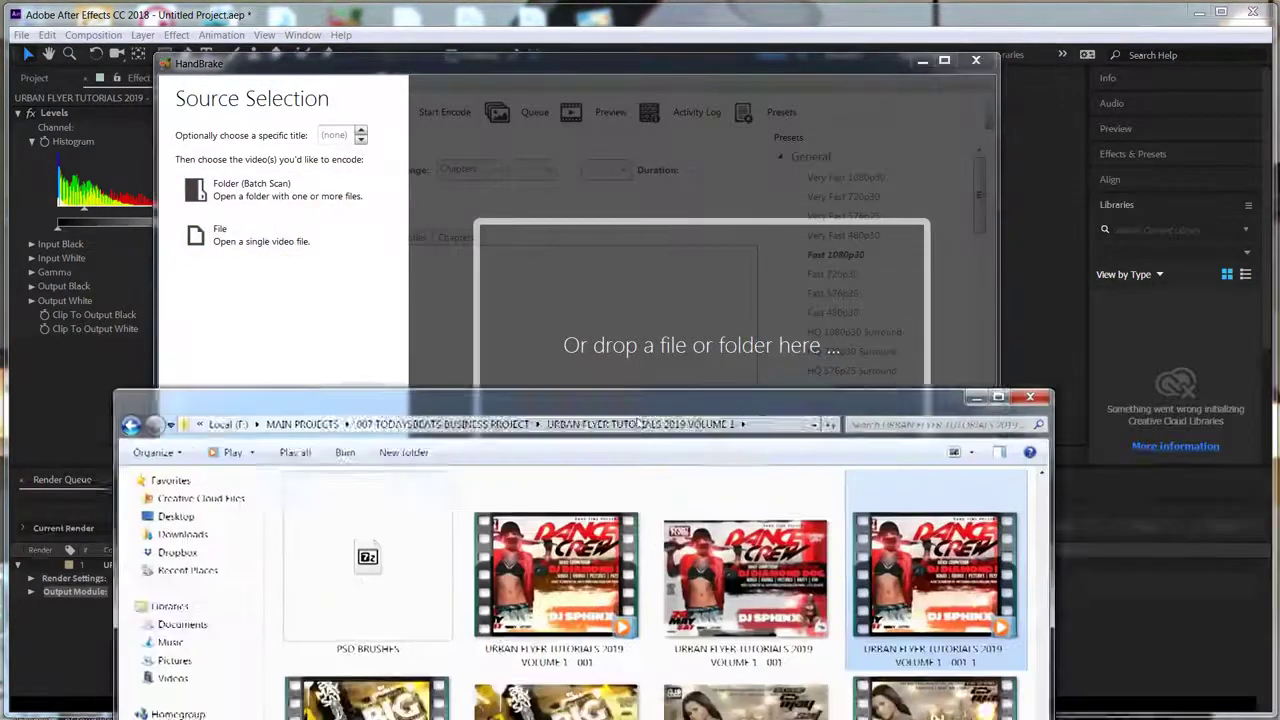
left_click_drag(797, 487, 785, 643)
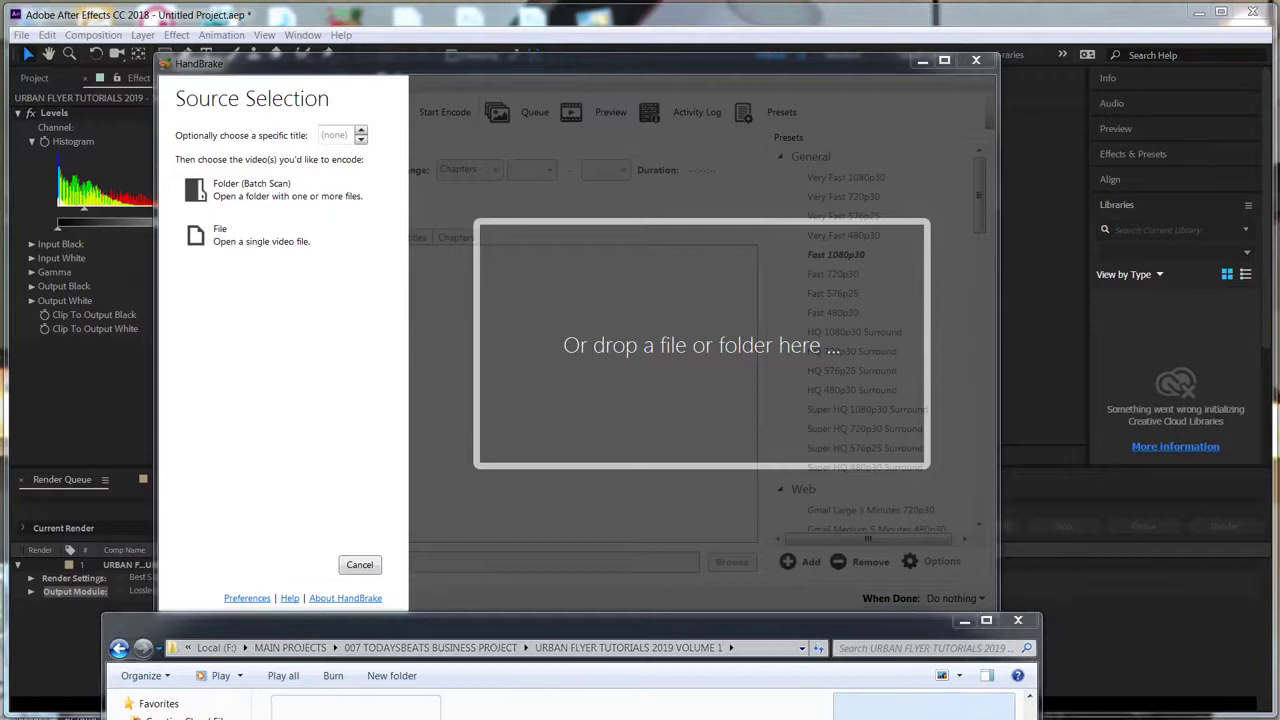
left_click_drag(672, 370, 670, 375)
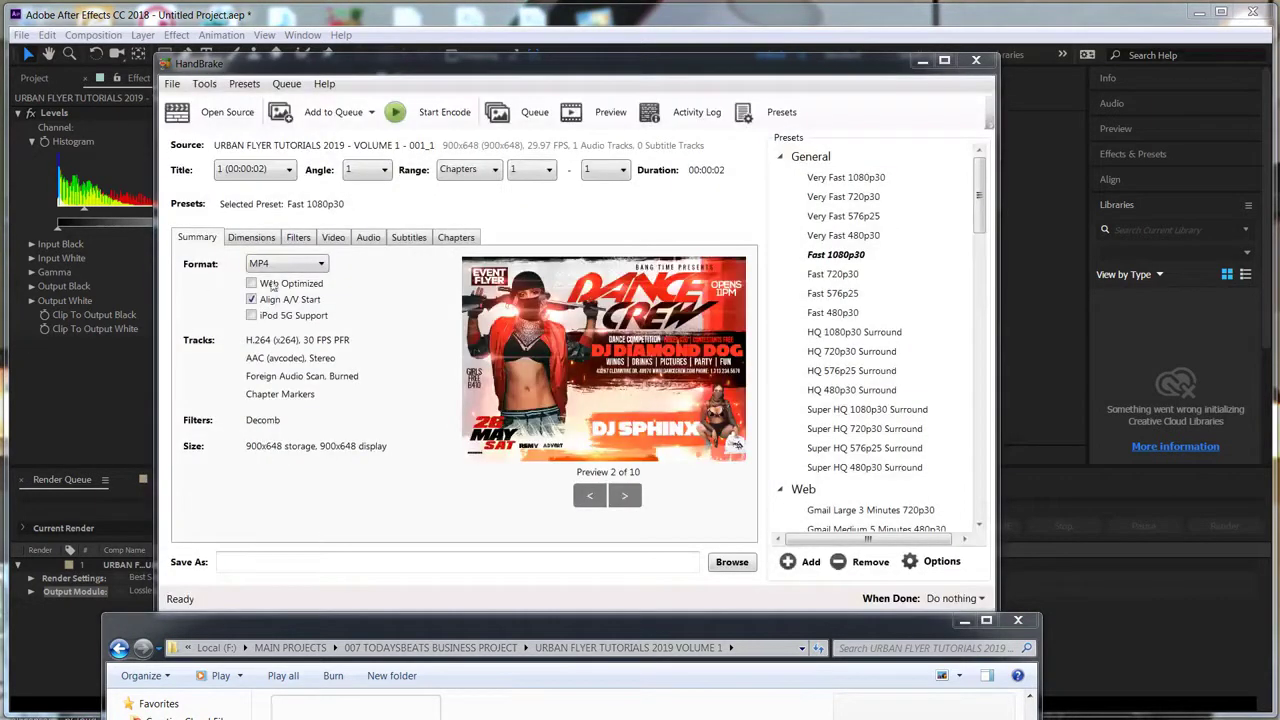
- Turn on web optimization and set the video constant quality to 28 RF
left_click(252, 285)
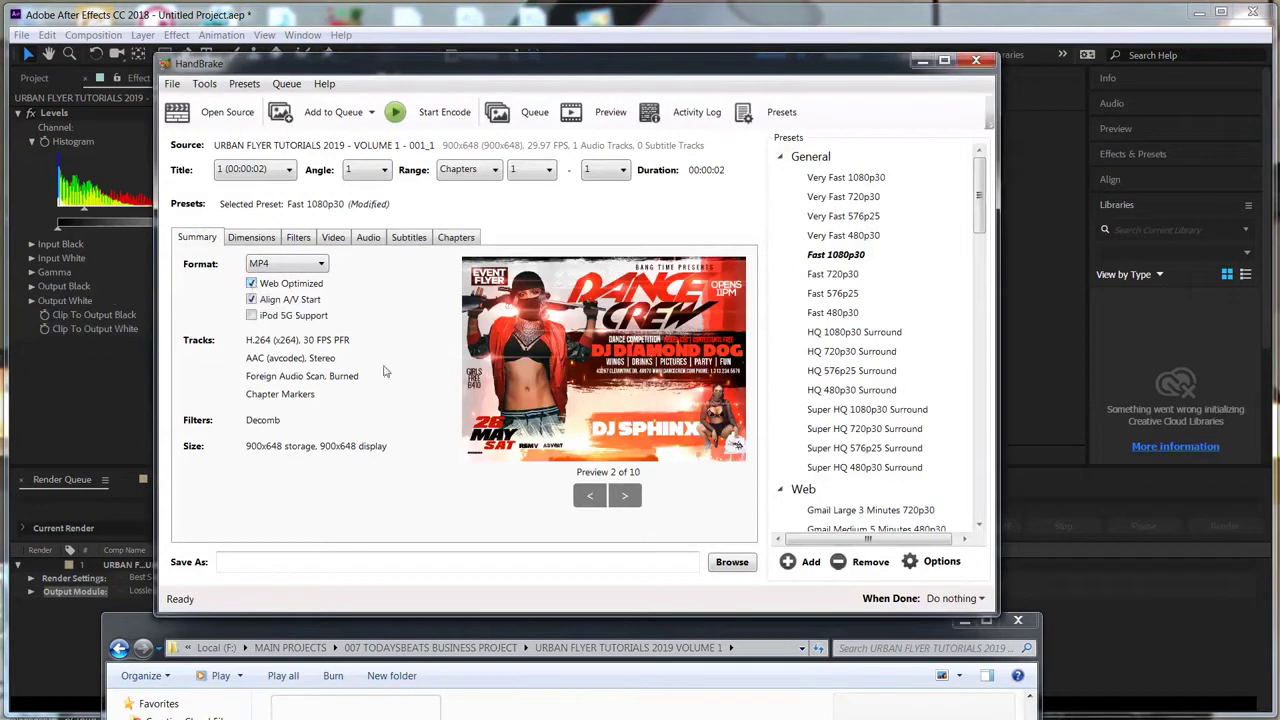
left_click(333, 240)
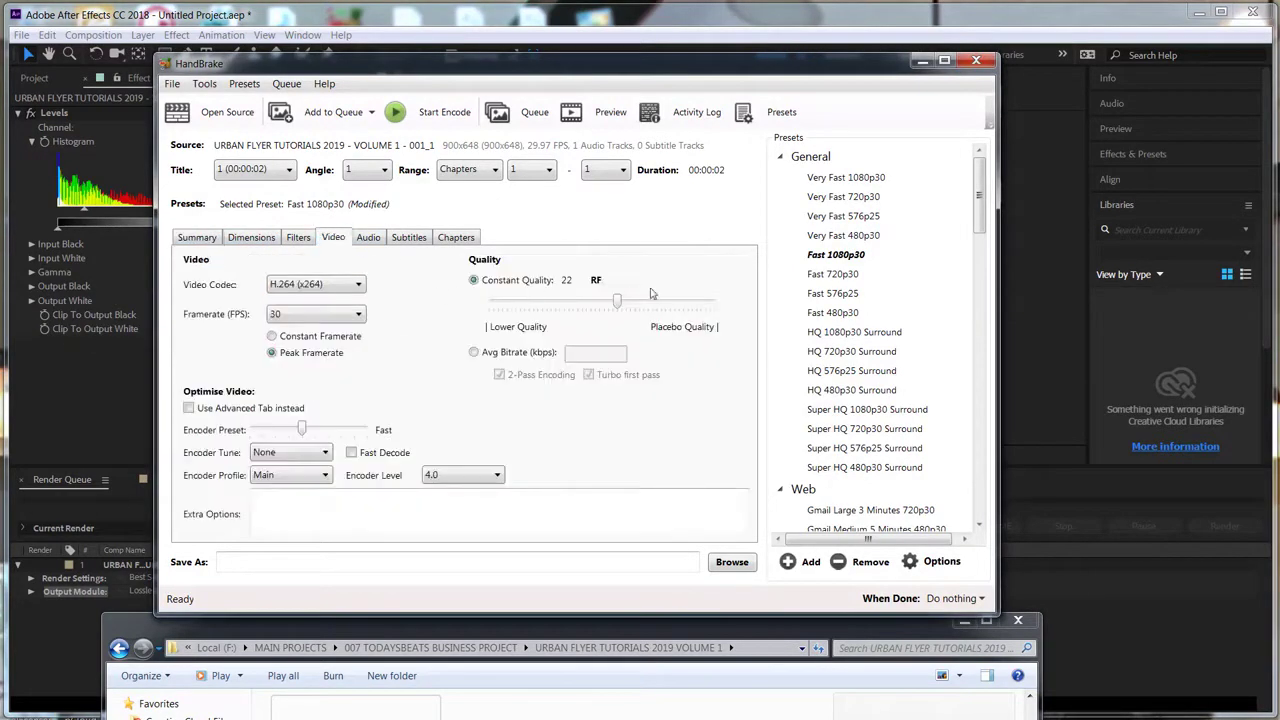
left_click_drag(618, 302, 597, 306)
- Enable the advanced x264 options and set reference frames and maximum B-frames to 8
left_click(190, 409)
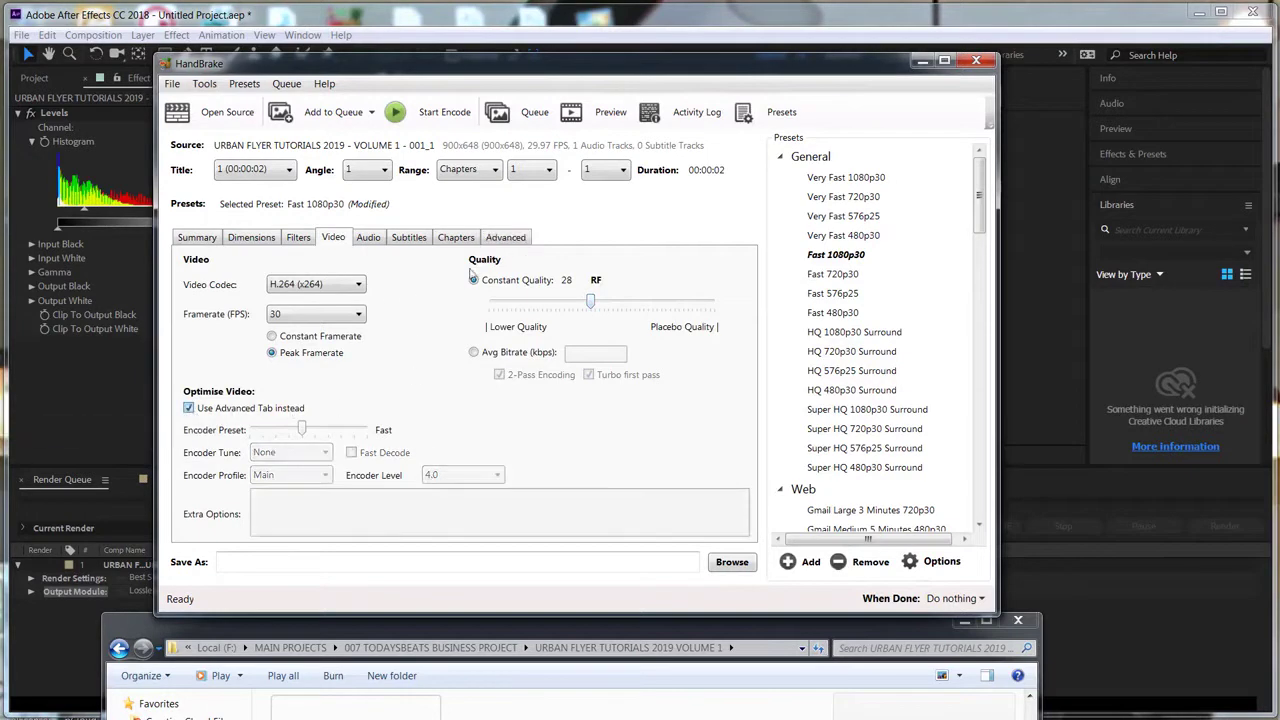
left_click(499, 237)
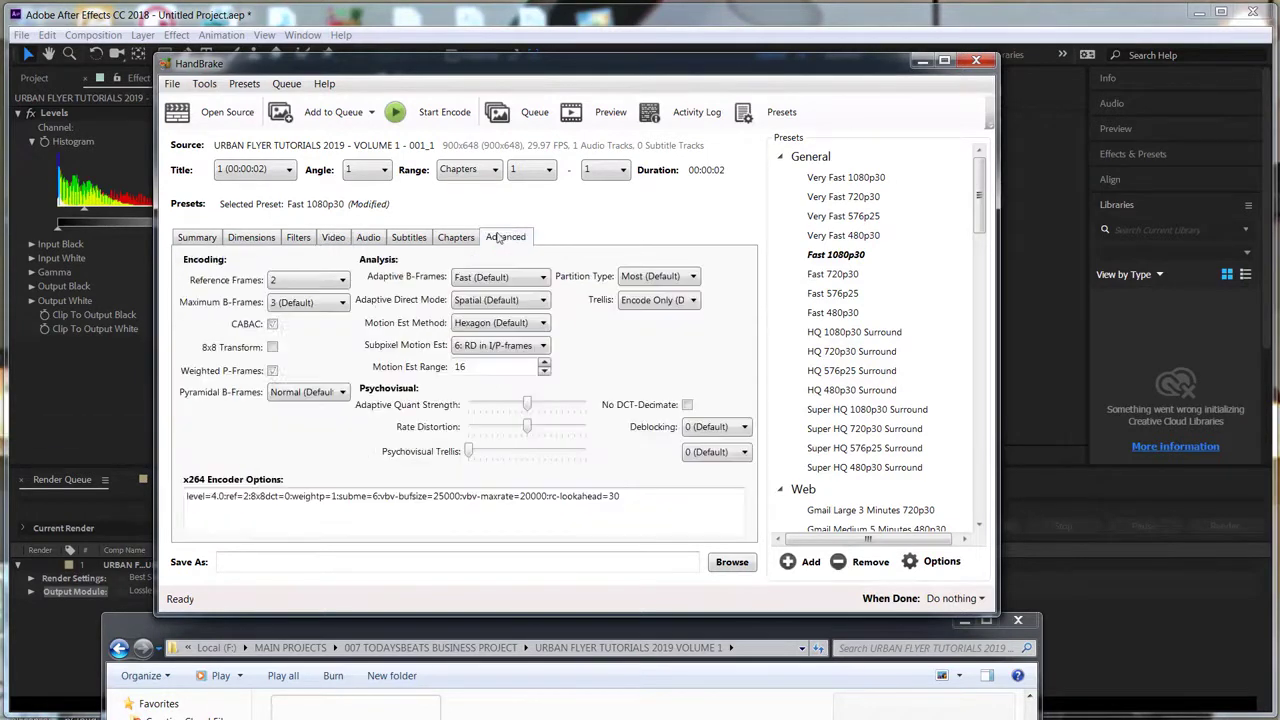
left_click(314, 284)
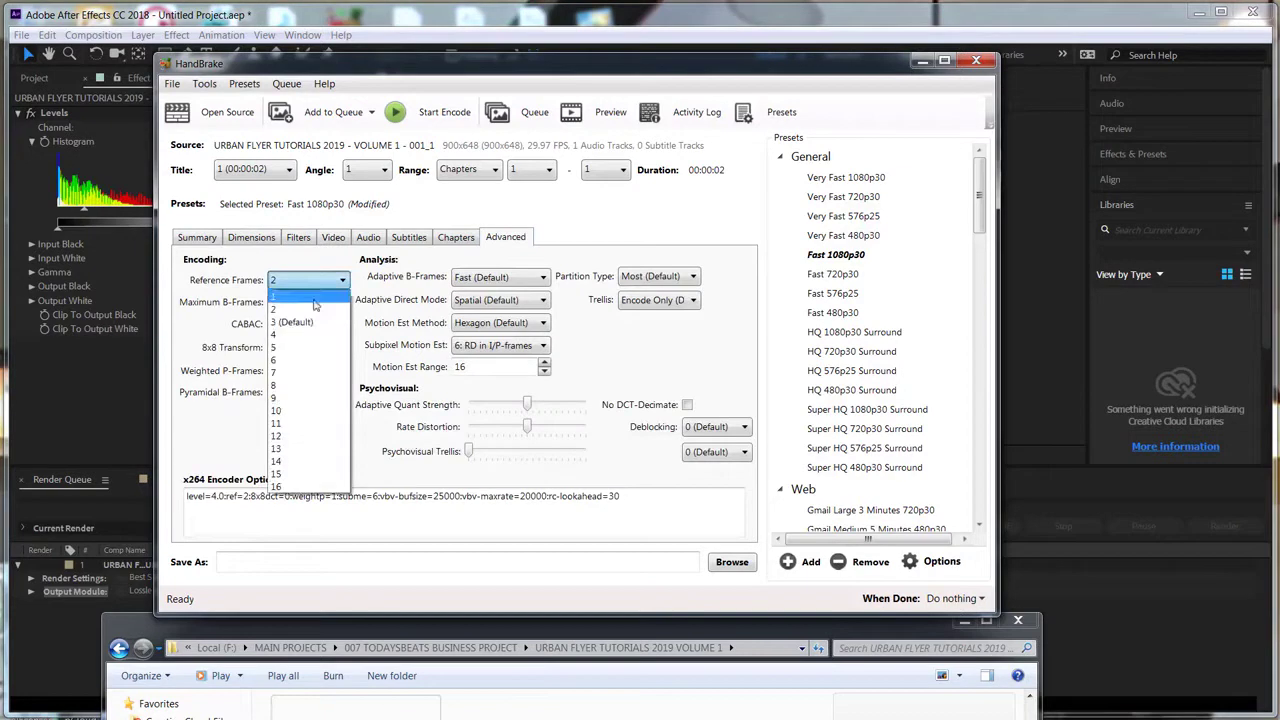
left_click(287, 392)
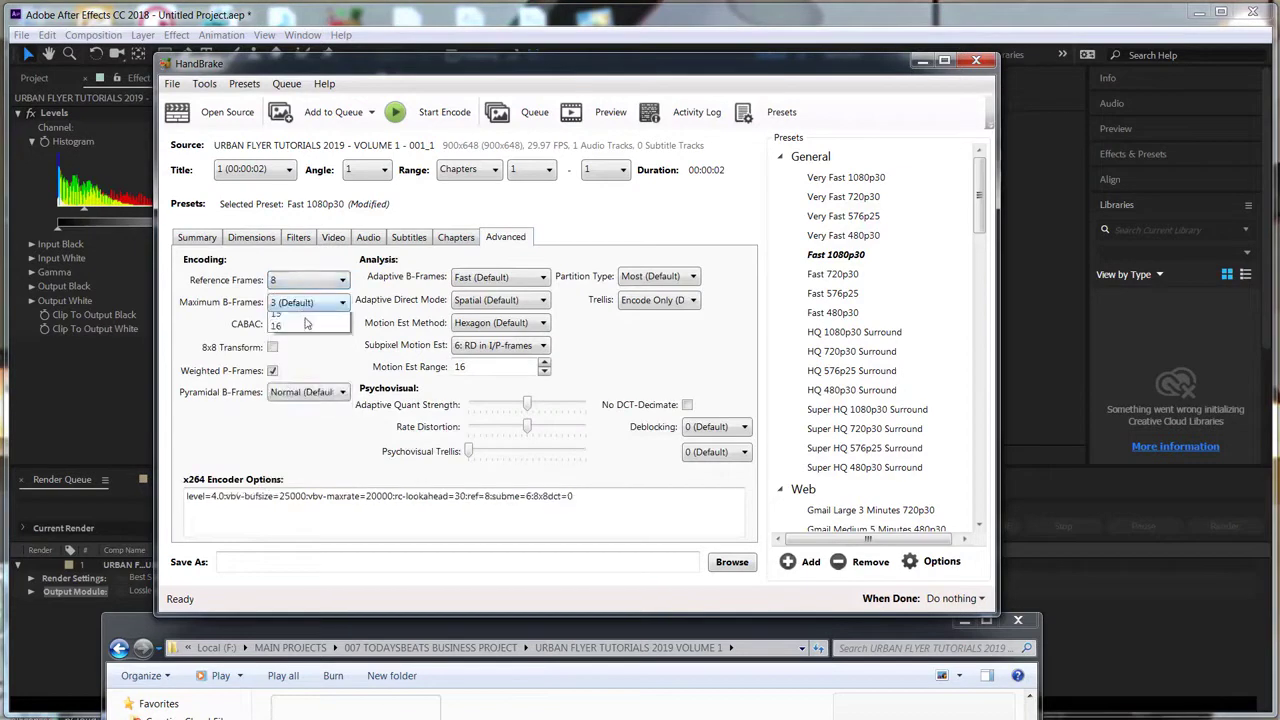
left_click(310, 302)
left_click(306, 422)
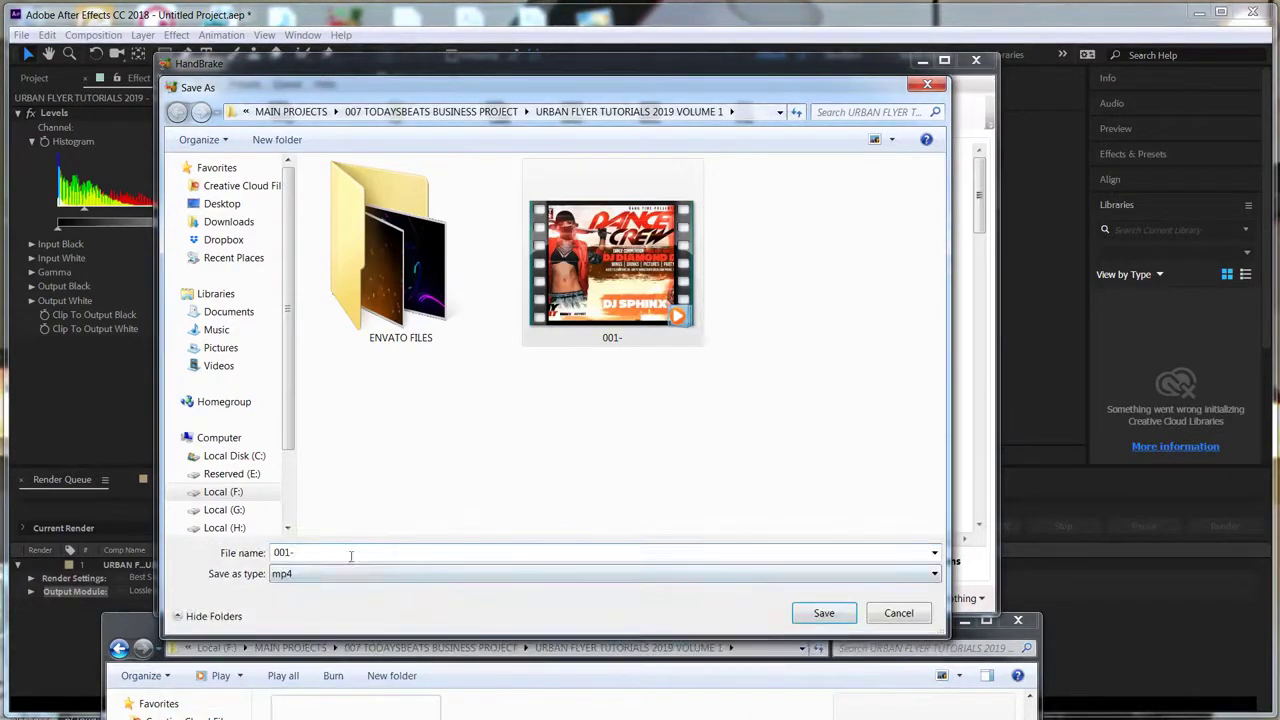
- Save the output as 001--.mp4 in the project folder, encode it, and raise the folder window
type("-")
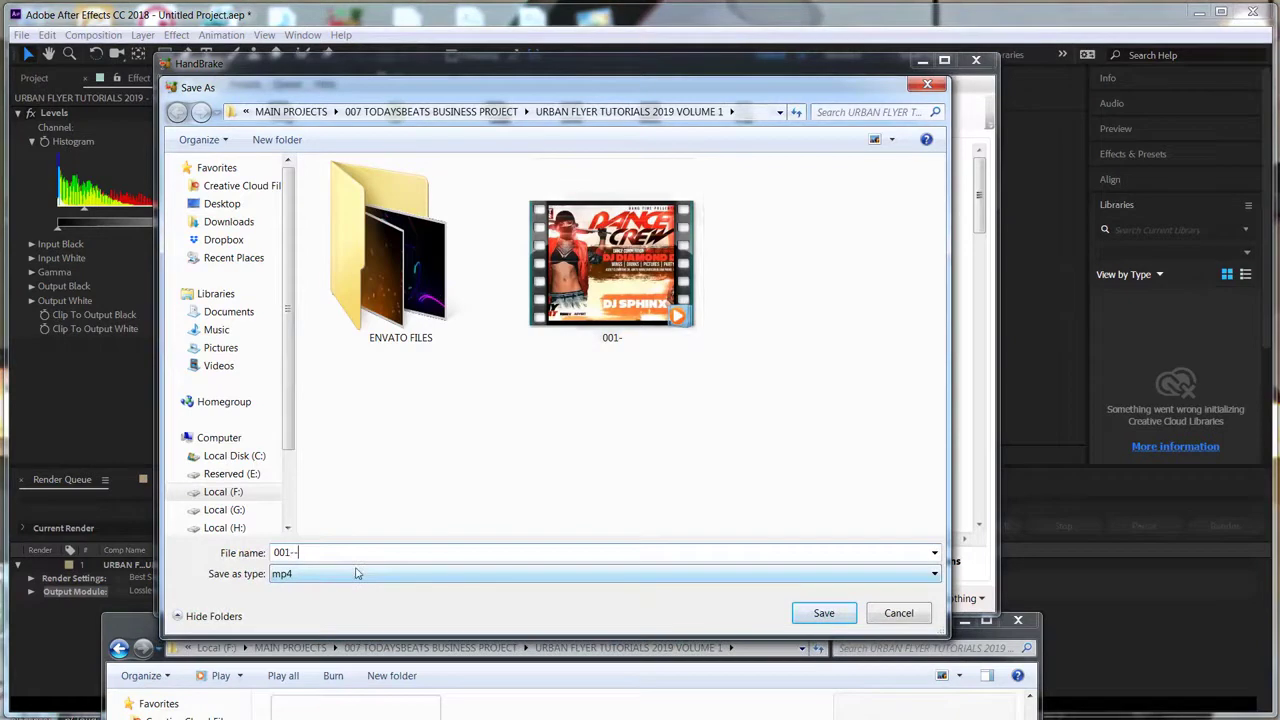
left_click(826, 613)
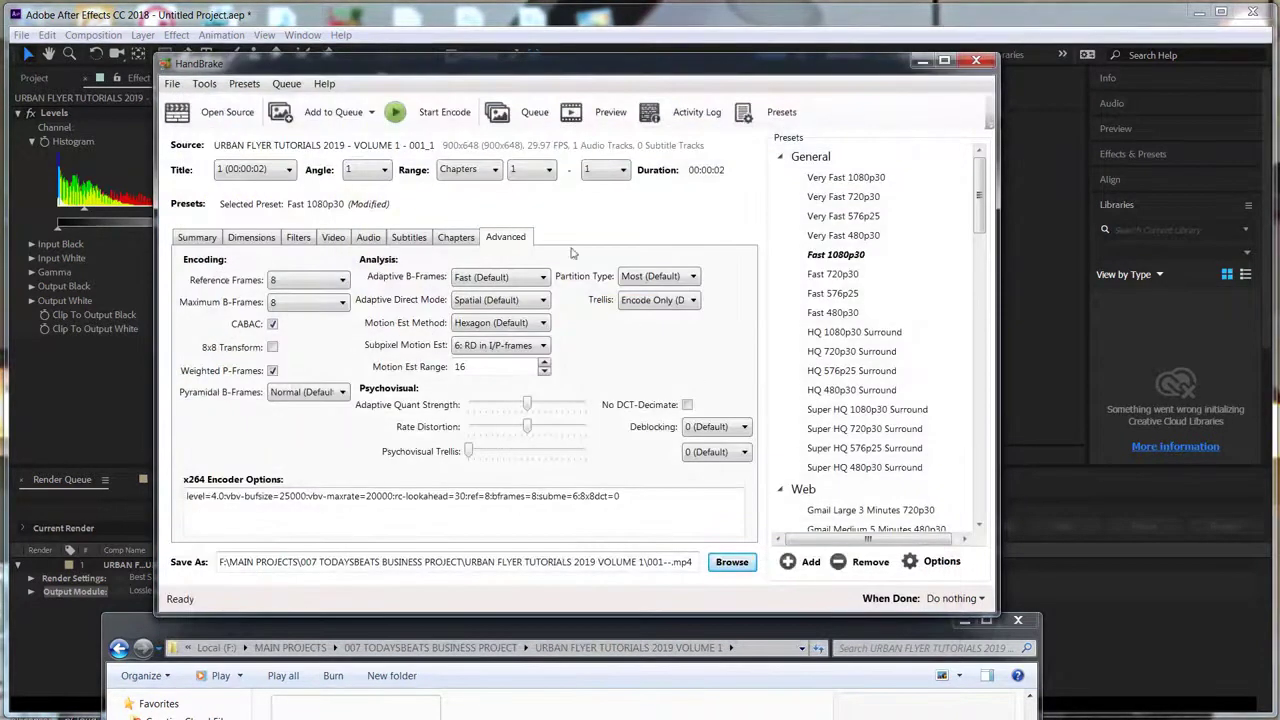
left_click(445, 114)
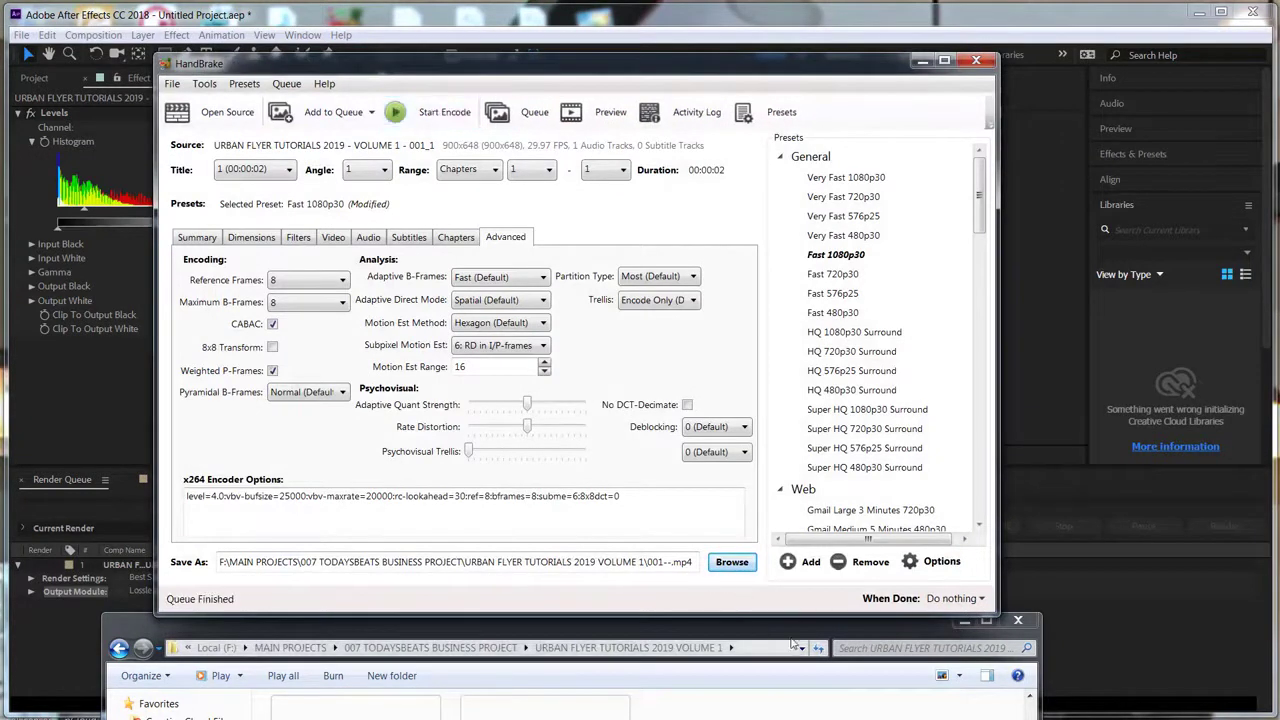
left_click_drag(799, 620, 799, 171)
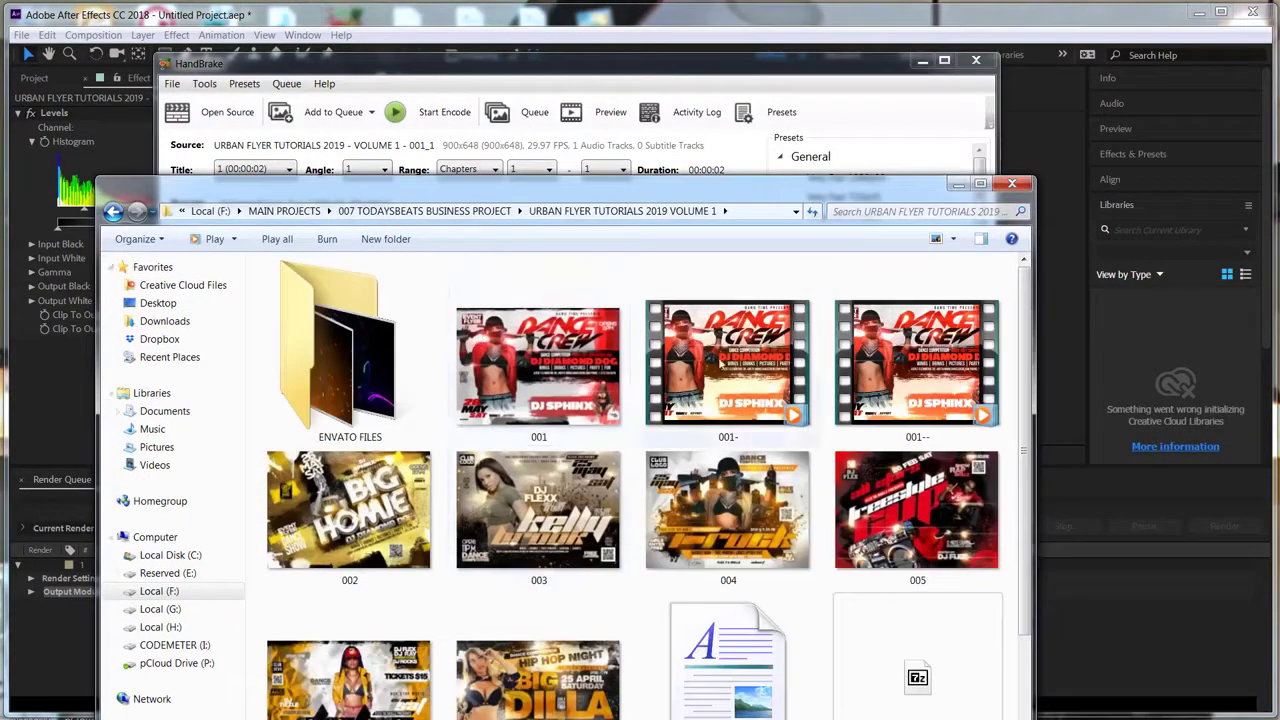
- Check the size of the encoded 001-- video in its file Properties
left_click(930, 370)
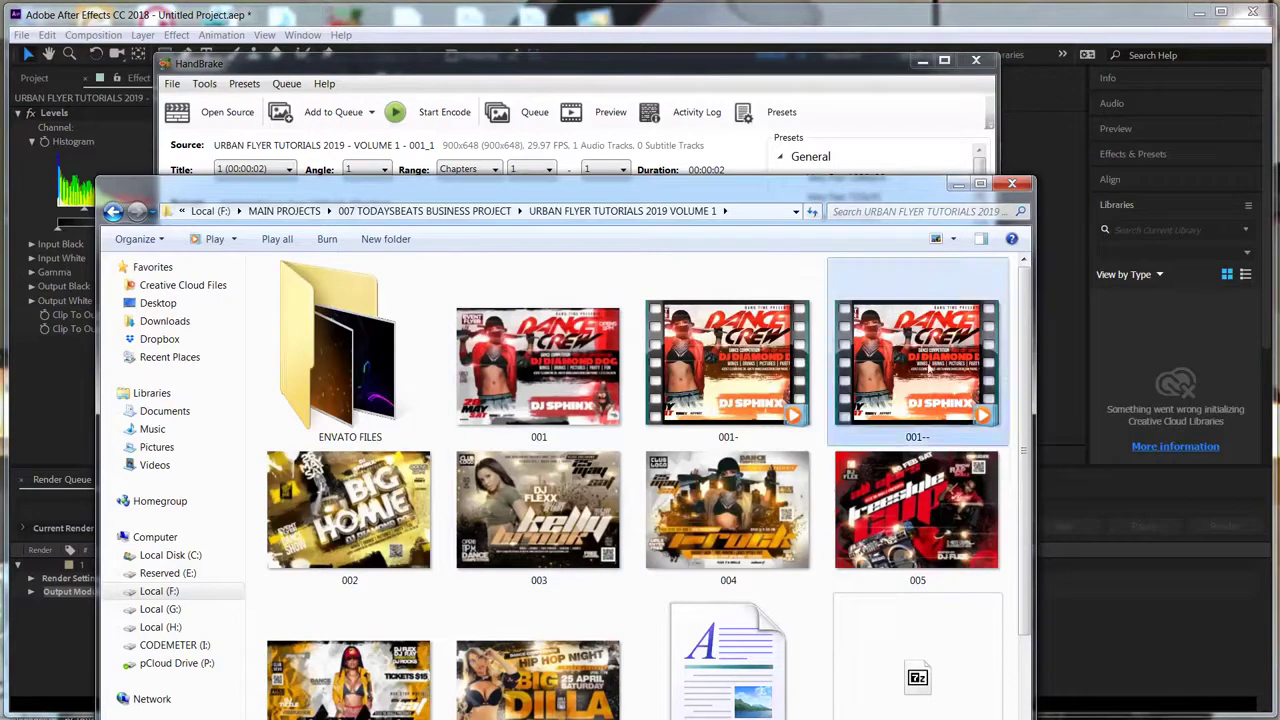
right_click(937, 357)
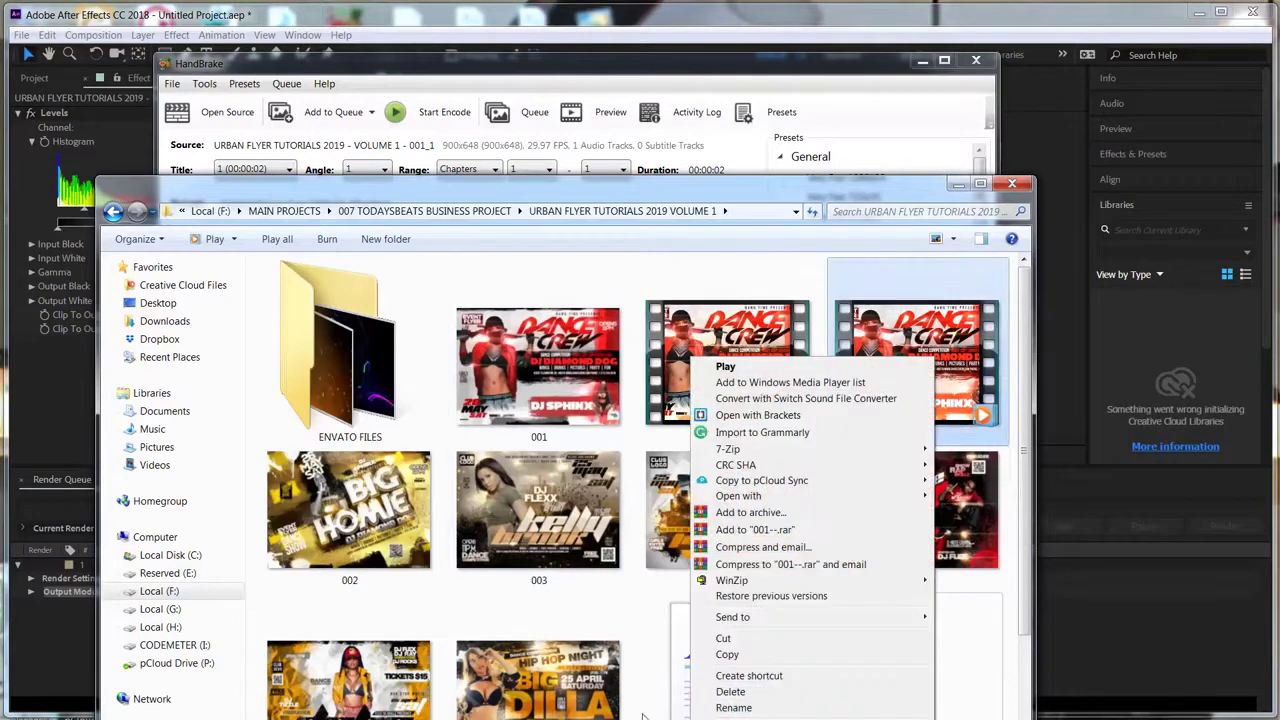
left_click(745, 716)
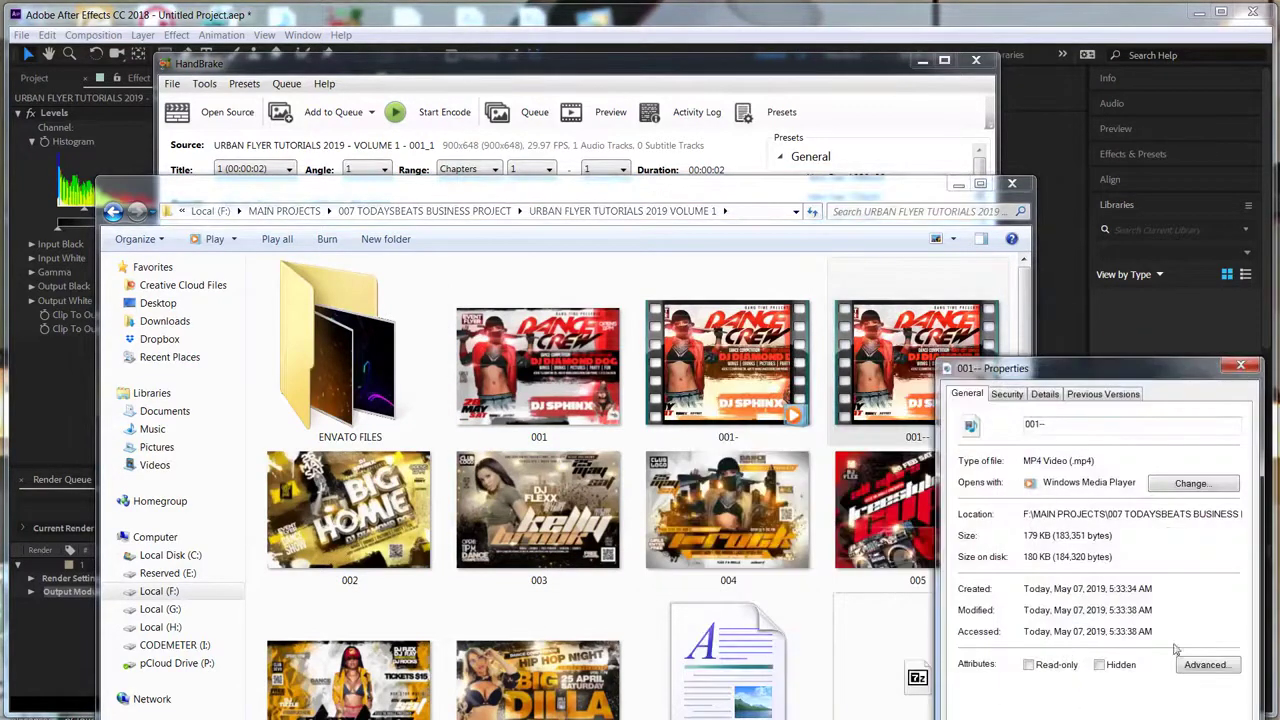
left_click_drag(1098, 374, 696, 282)
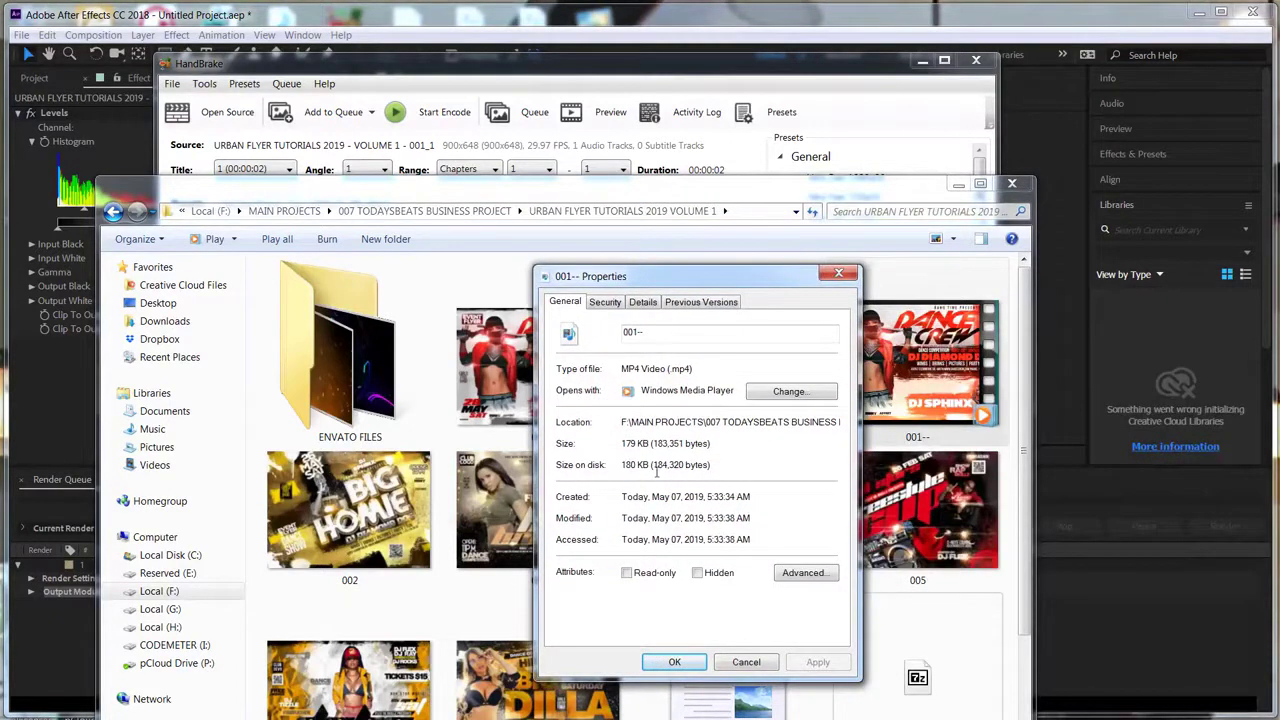
left_click(762, 665)
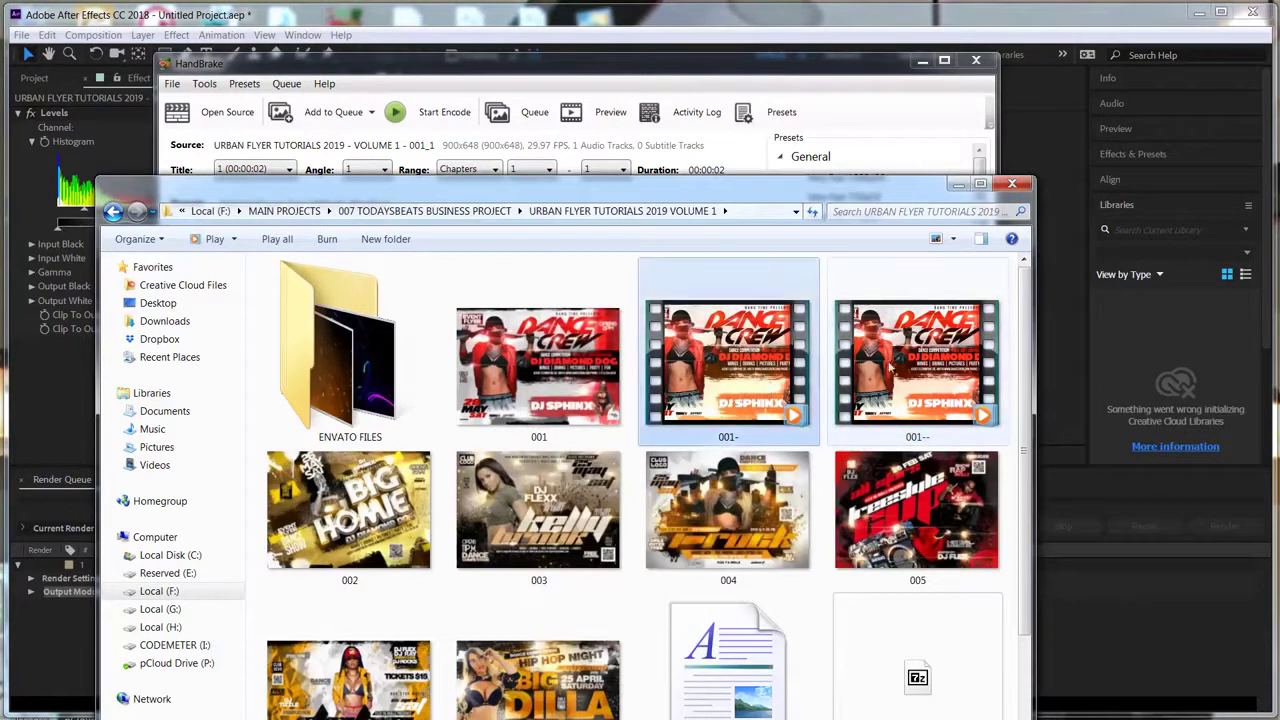
- Play 001-- in an enlarged player window, then close the folder window
right_click(886, 365)
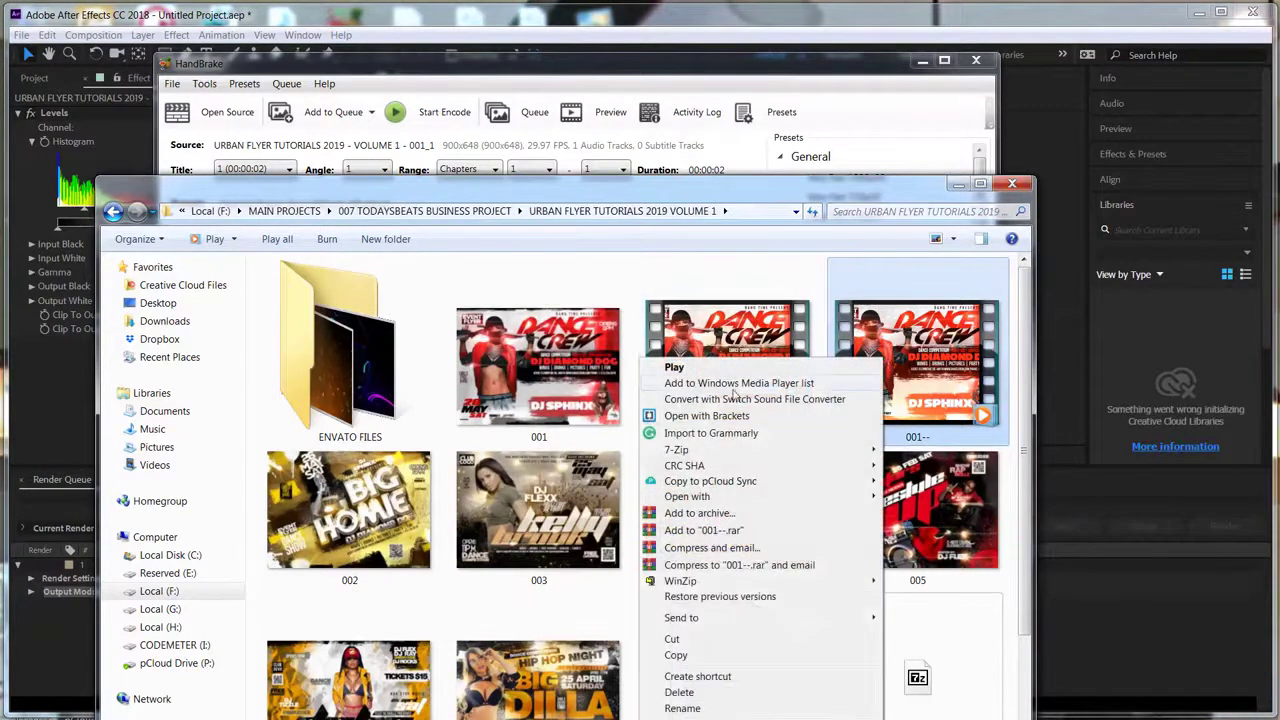
left_click(683, 370)
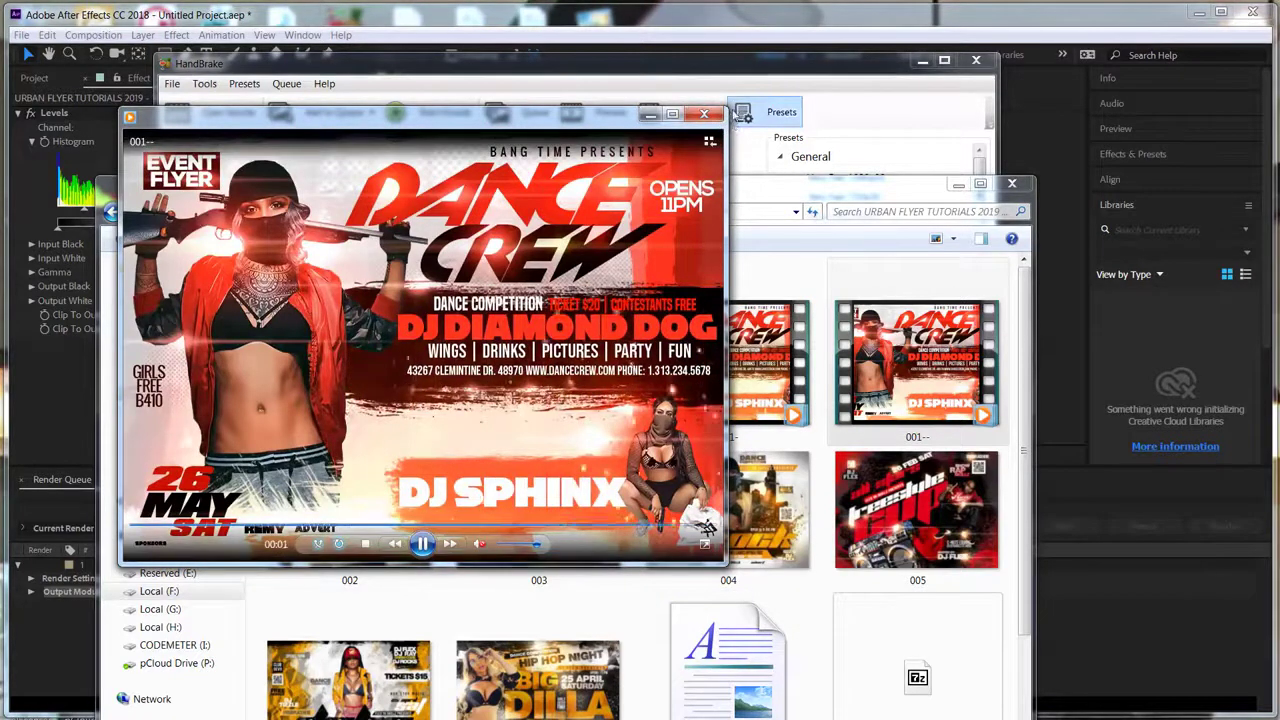
left_click_drag(730, 115, 988, 116)
left_click_drag(897, 110, 897, 17)
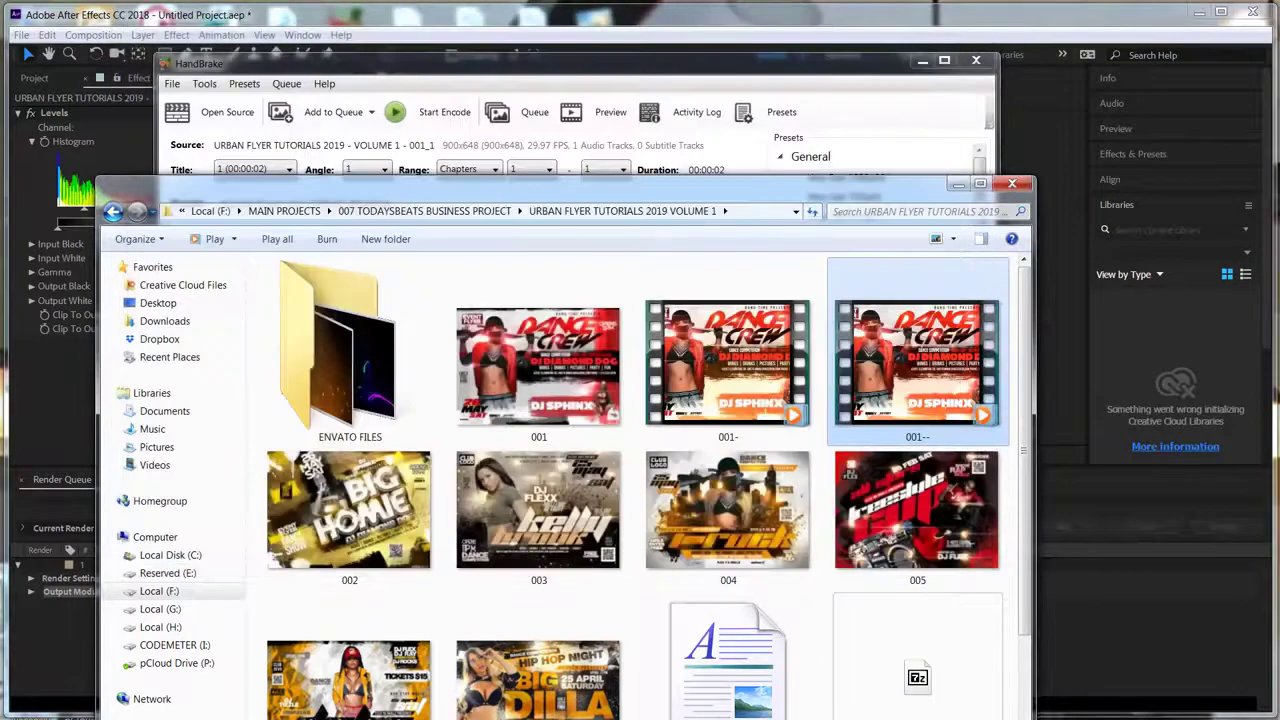
left_click(1012, 183)
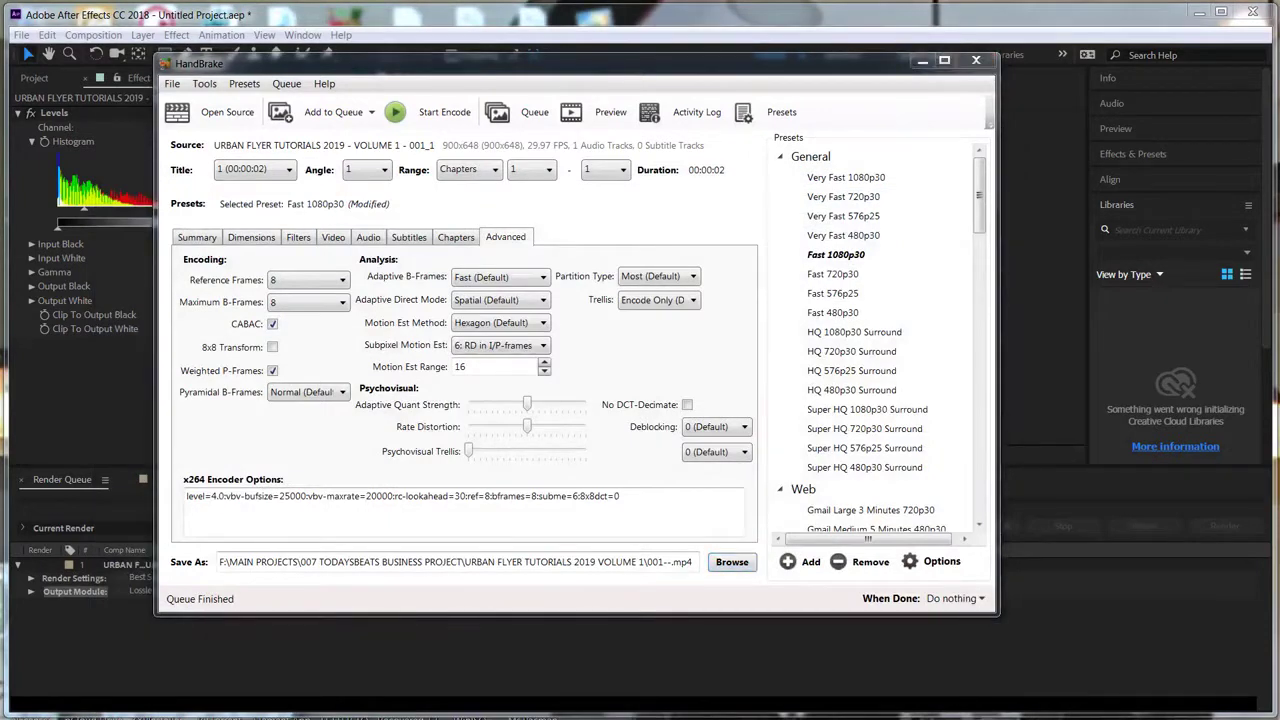
- Close HandBrake to return to the After Effects Dance Crew composition
left_click(990, 60)
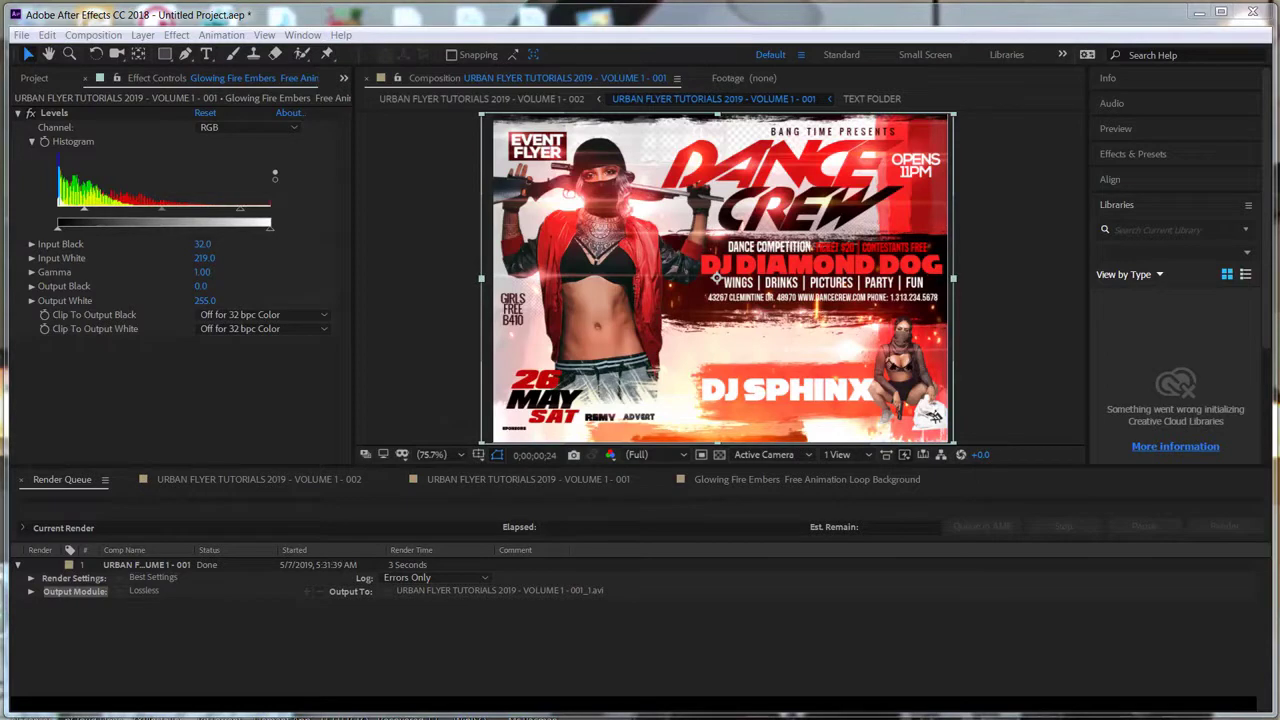
- Load the 001-- video into Giphy's GIF Maker at its full 2.9 seconds and continue past trimming
key("alt+Tab")
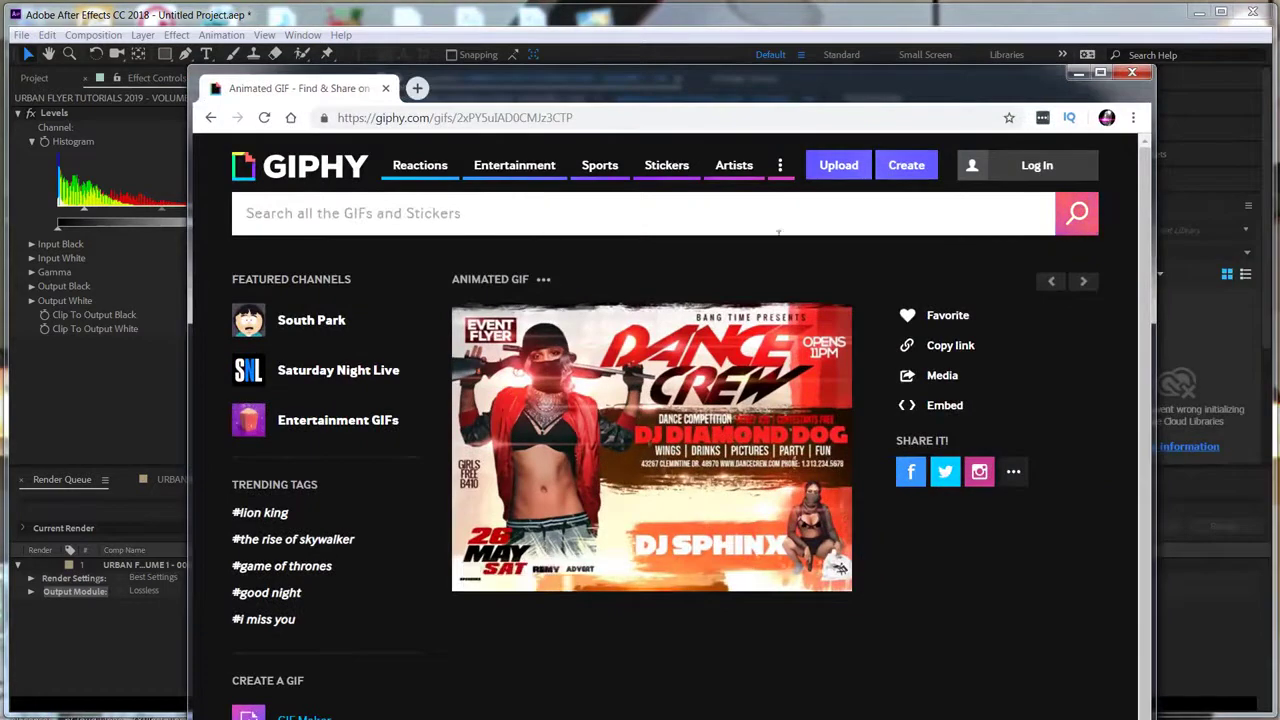
left_click(905, 165)
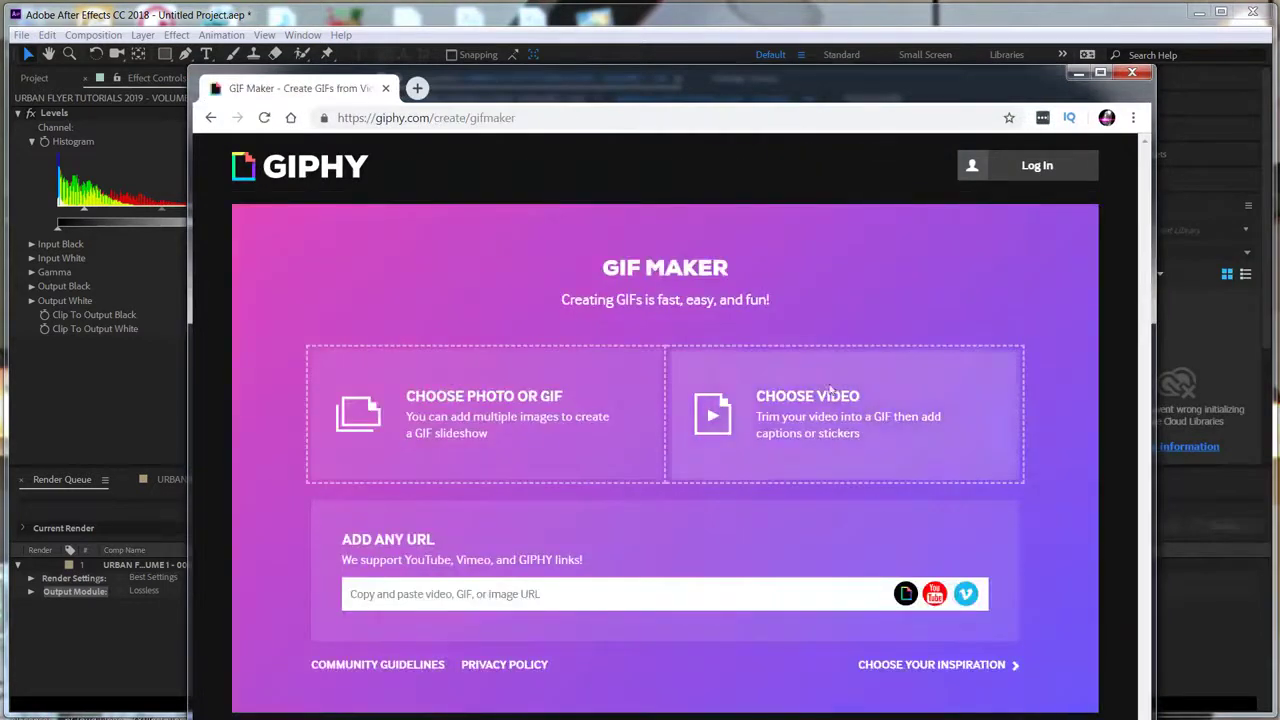
left_click(811, 434)
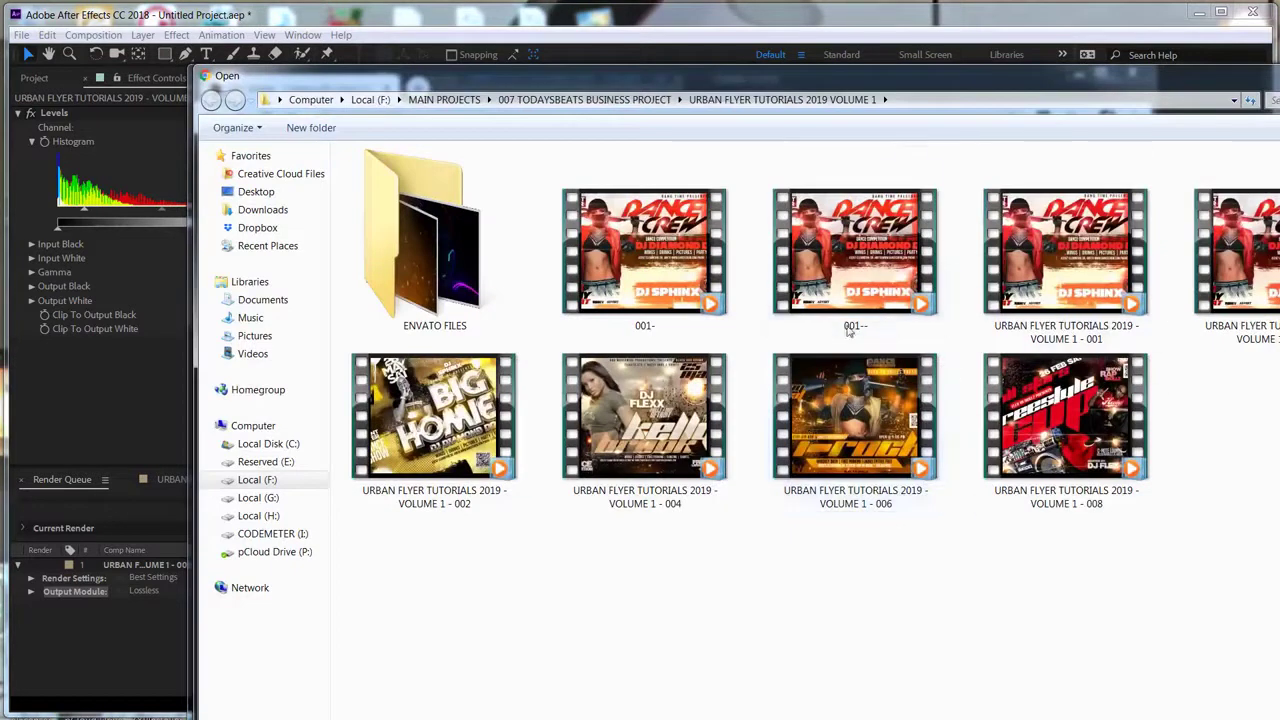
left_click(855, 250)
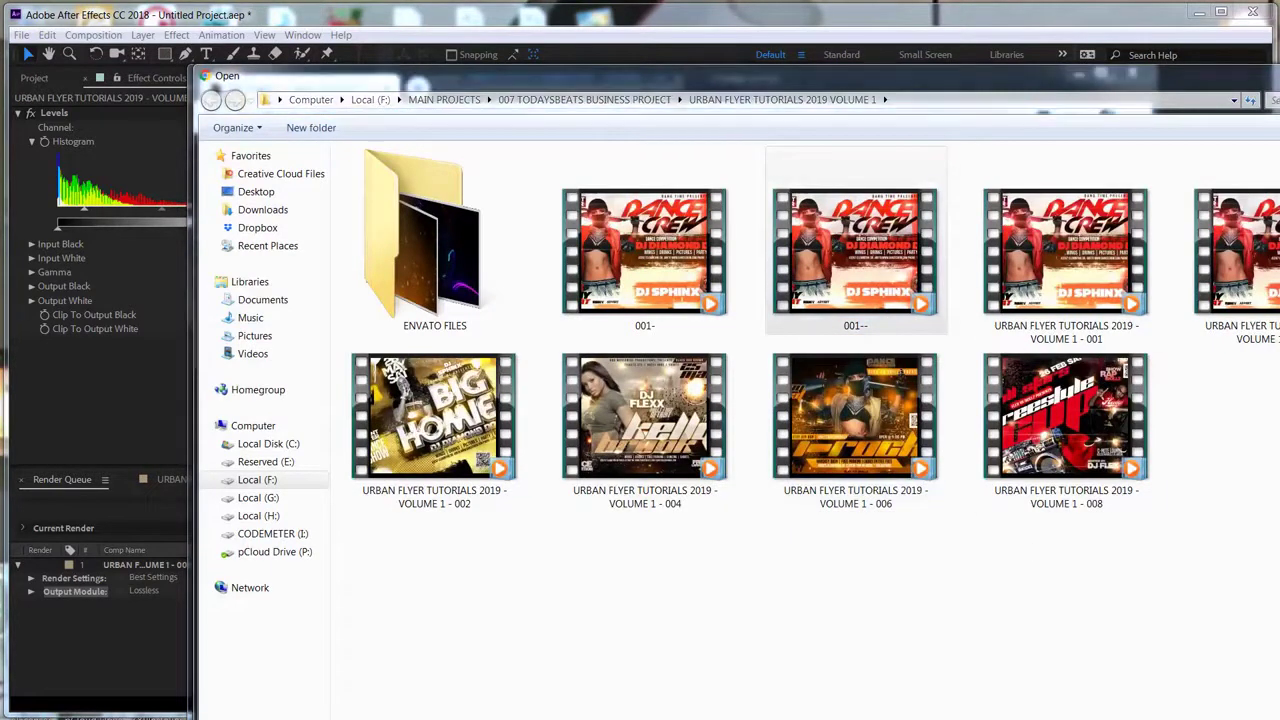
key("Return")
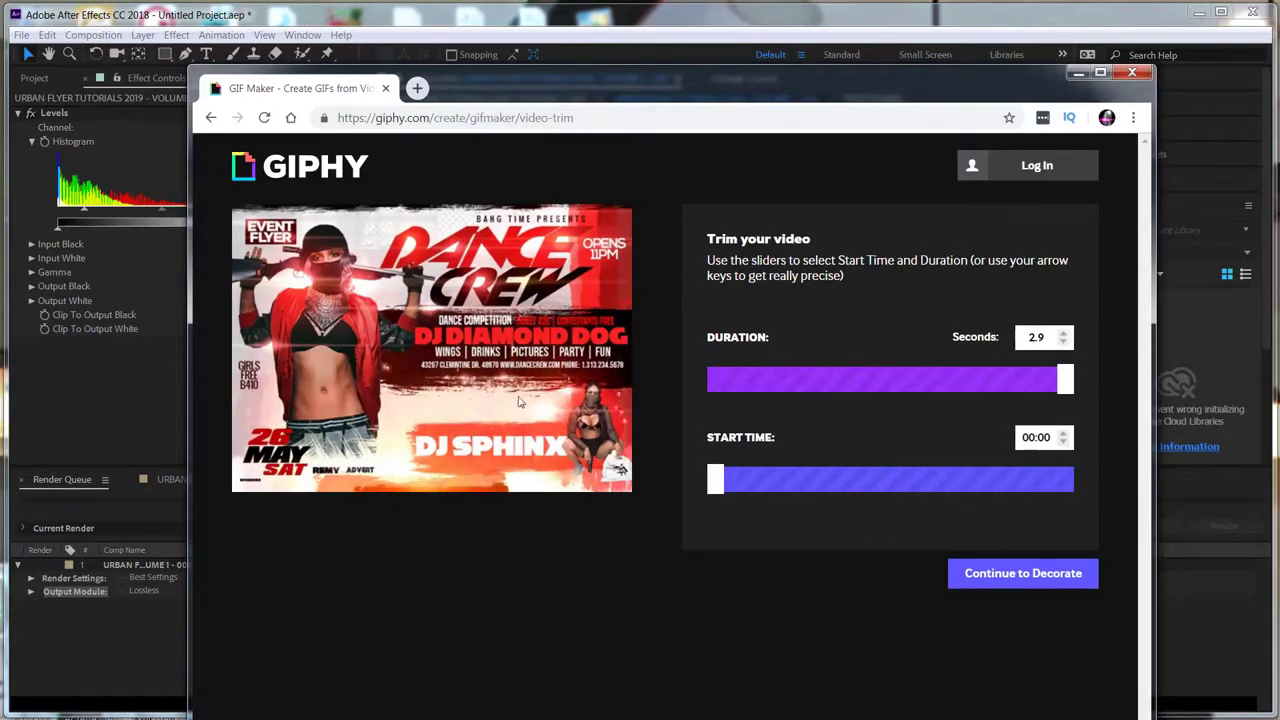
left_click(993, 572)
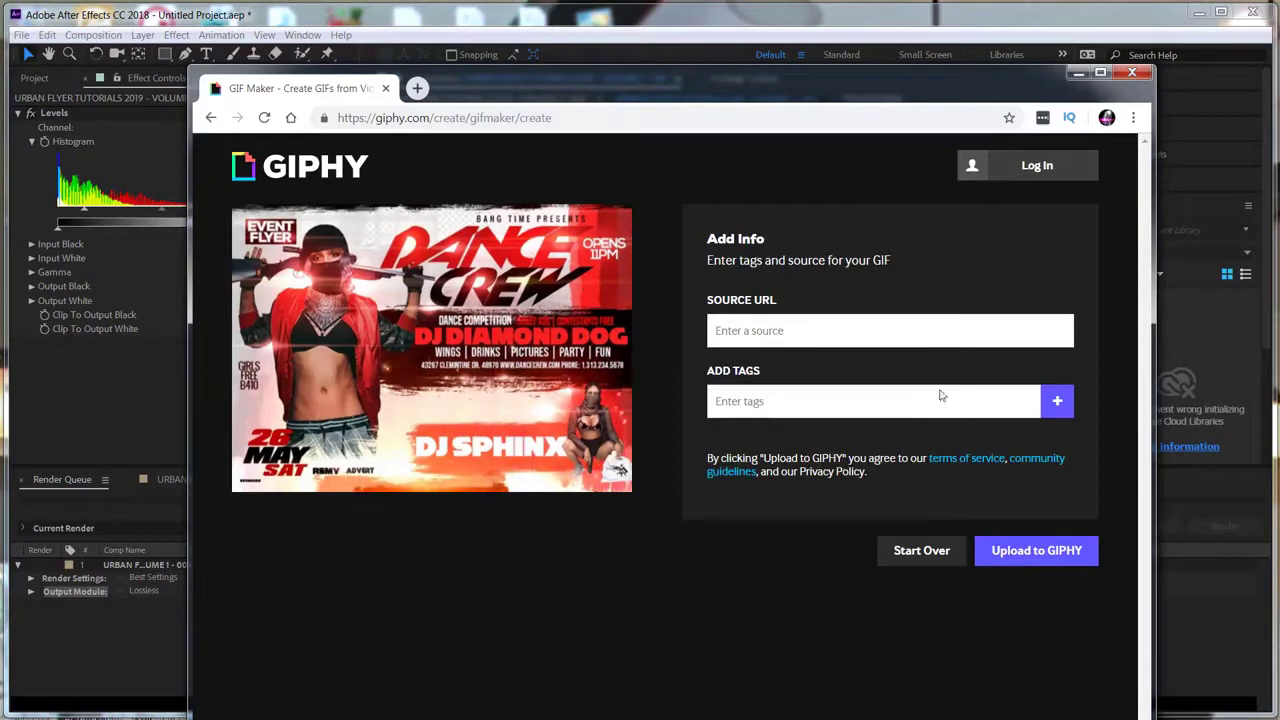
- Upload the Dance Crew flyer GIF to GIPHY
left_click(1013, 552)
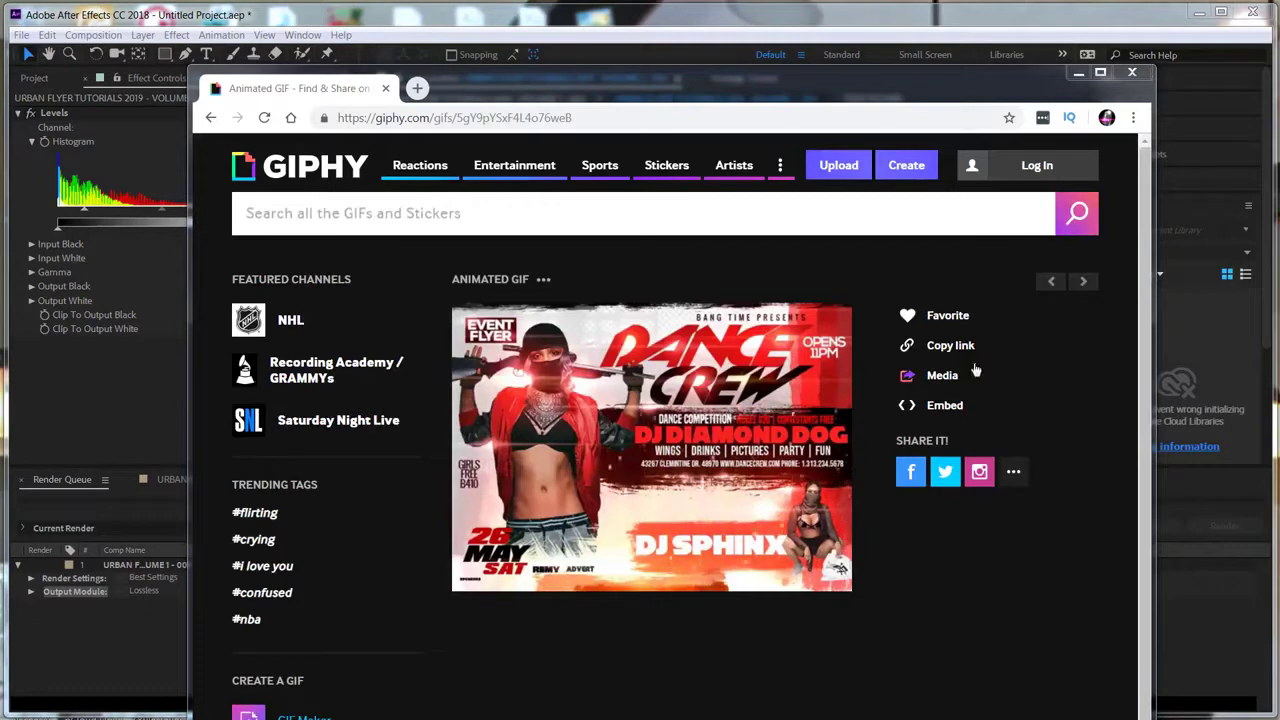
- Show the Dance Crew GIF's share options, its media file links, and its iframe embed code
left_click(940, 346)
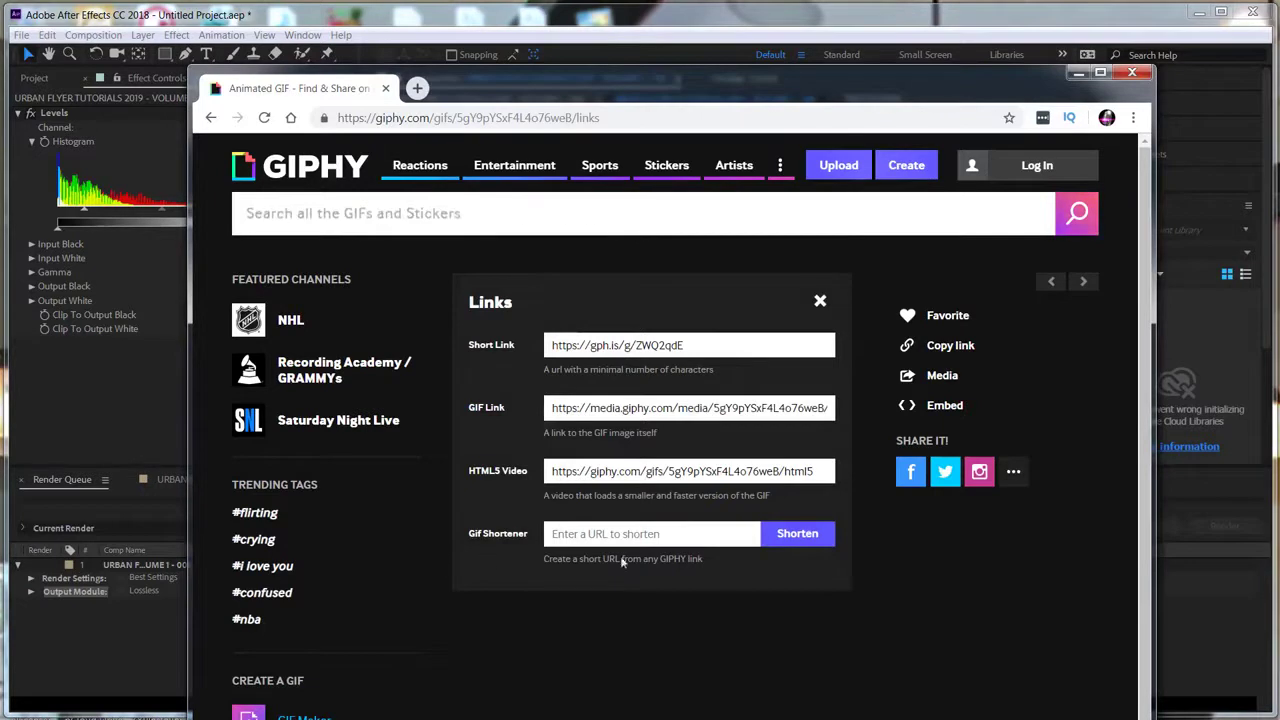
left_click(943, 378)
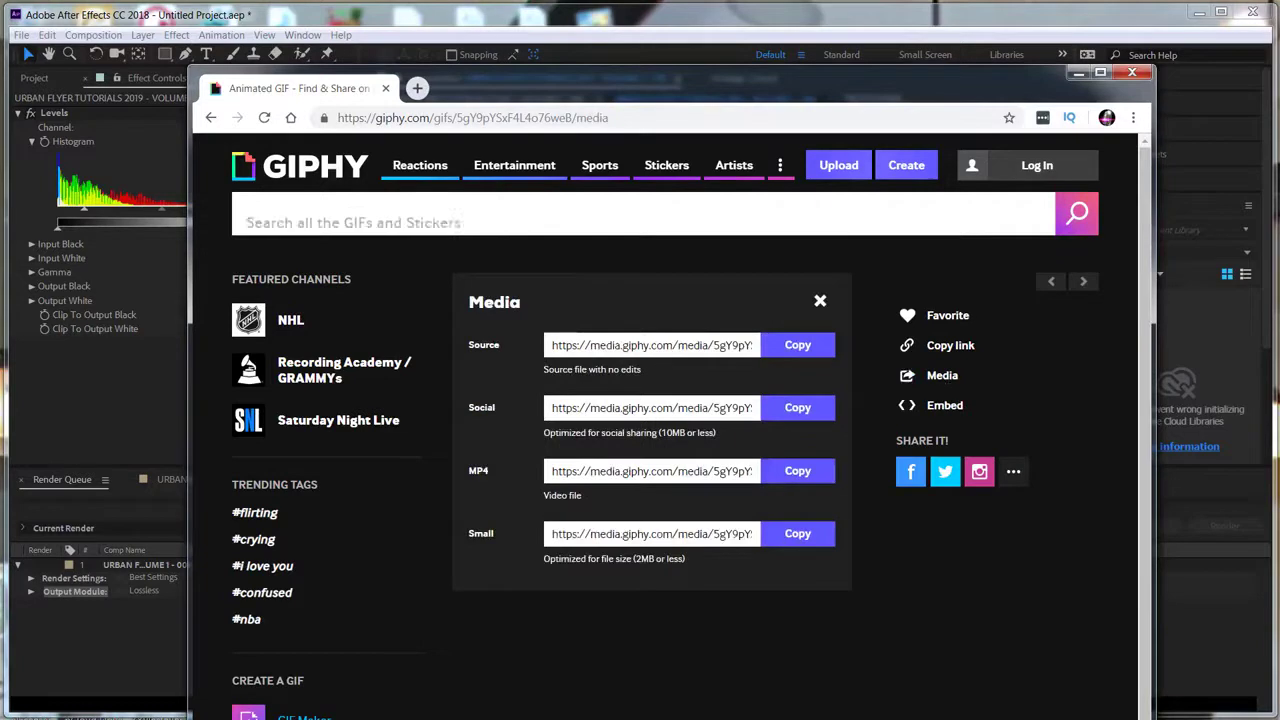
left_click(958, 405)
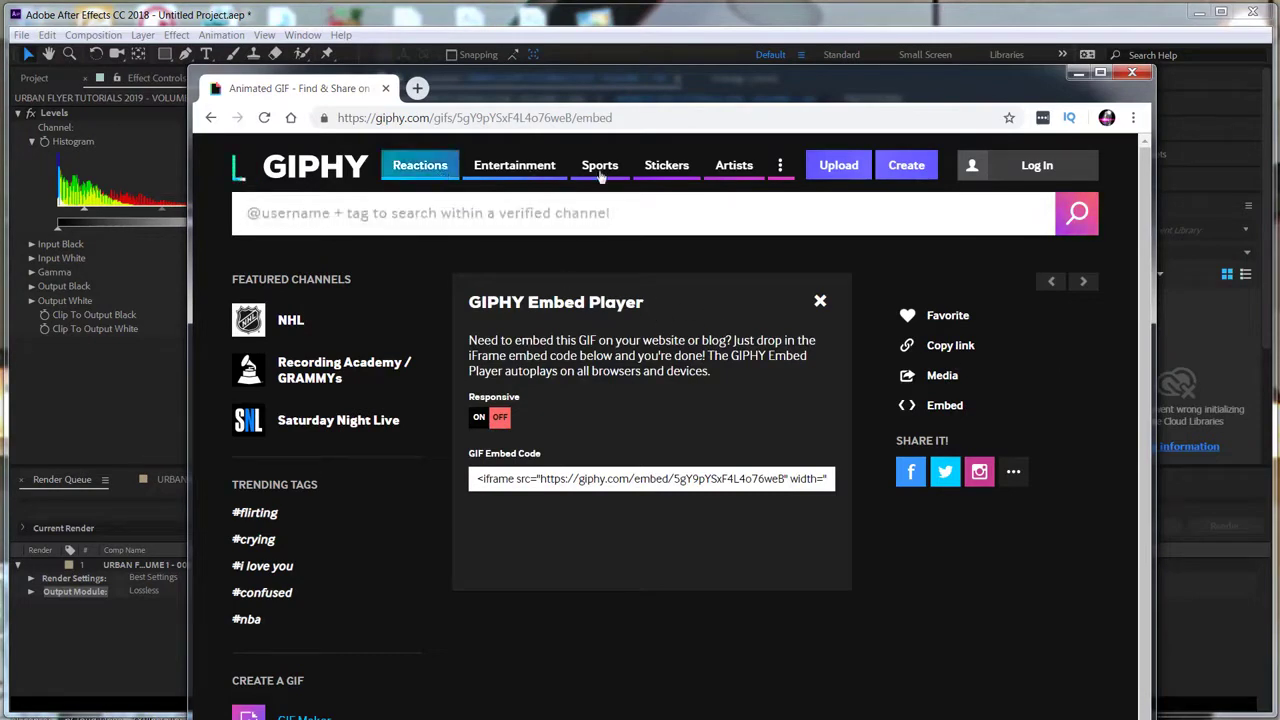
- Close the Chrome window showing the Giphy page
left_click(1143, 76)
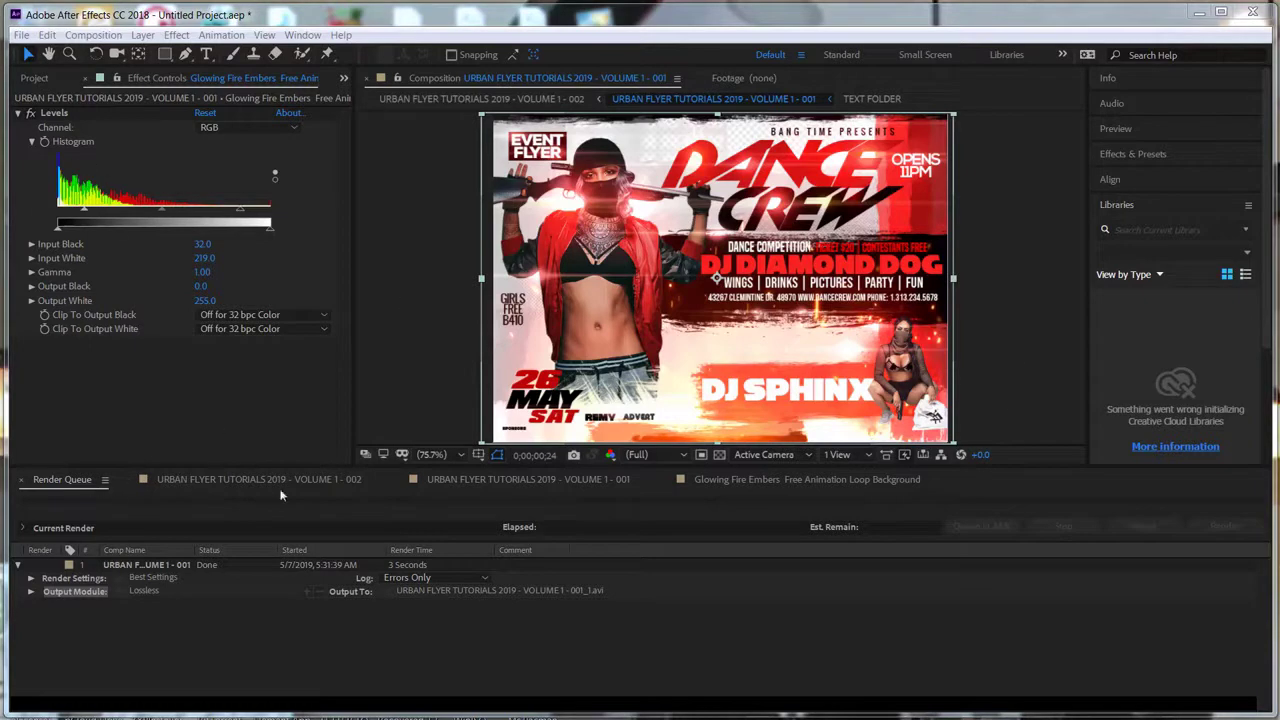
- View the 002 timeline, then the 001 Dance Crew flyer's eleven-layer stack
left_click(240, 478)
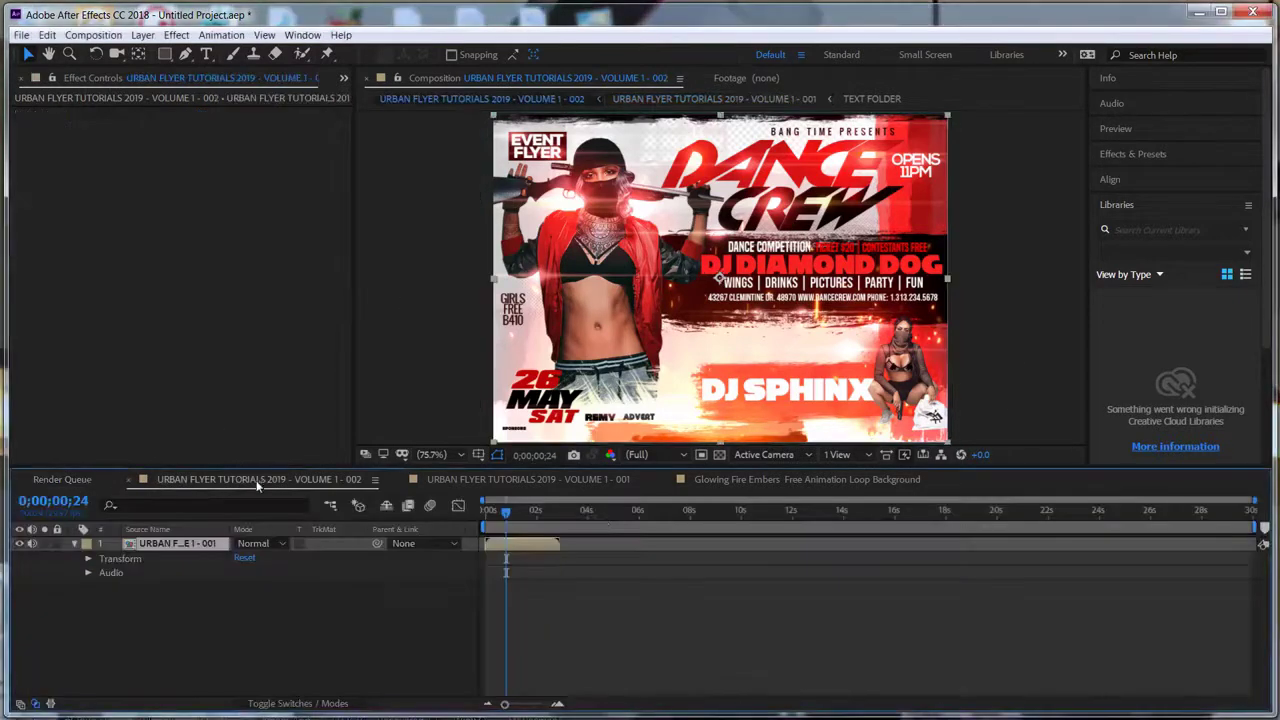
left_click(493, 480)
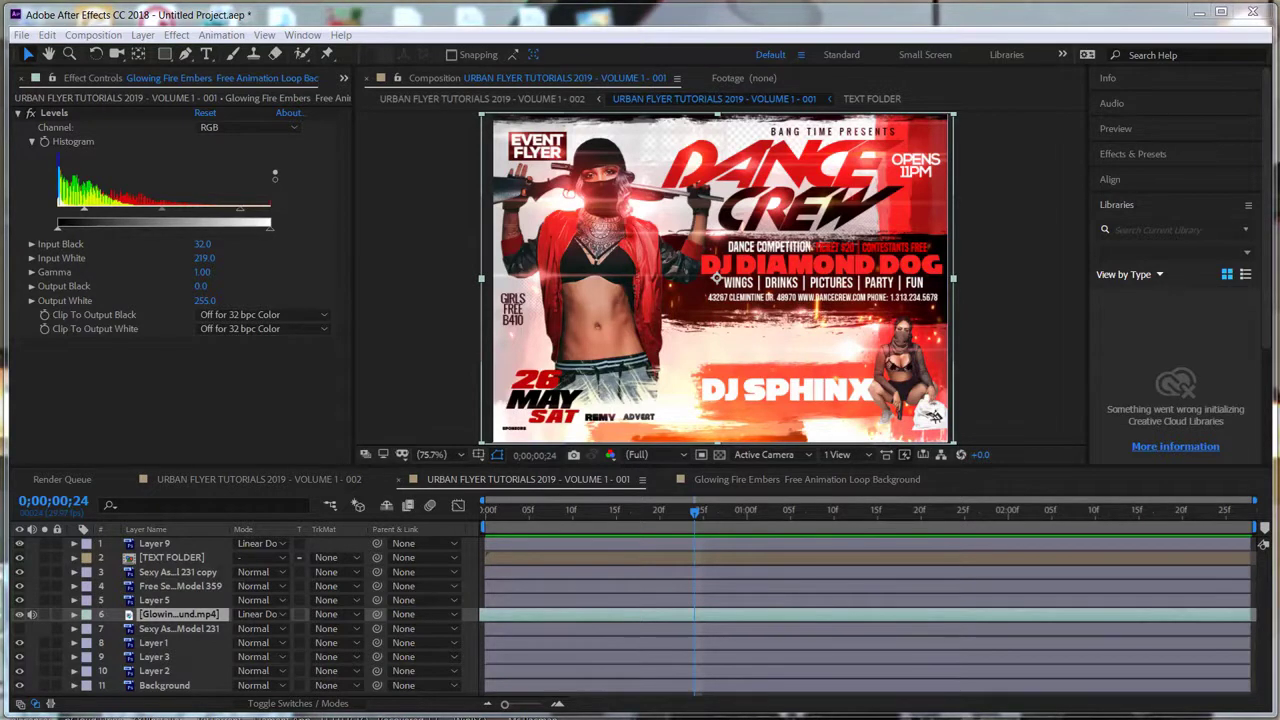
- Scroll through YouTube results for 'animated loops lights background', then drag Chrome off to the right
key("alt+Tab")
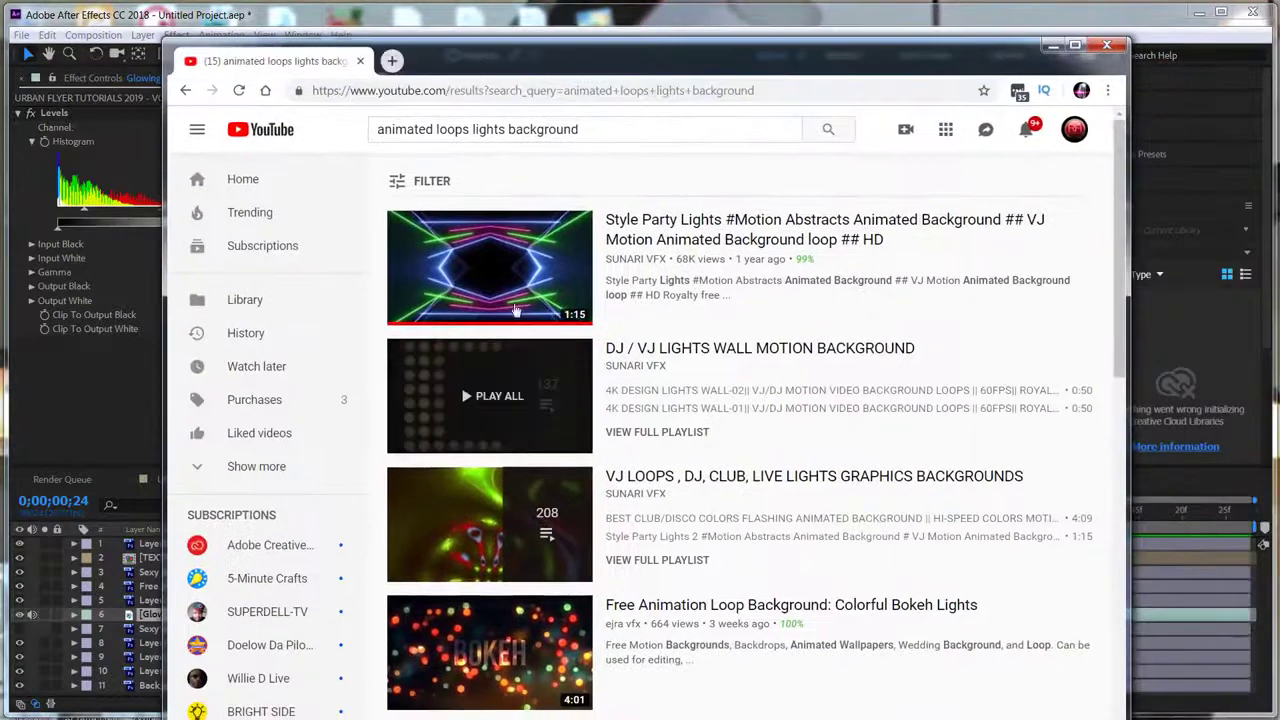
mouse_move(515, 311)
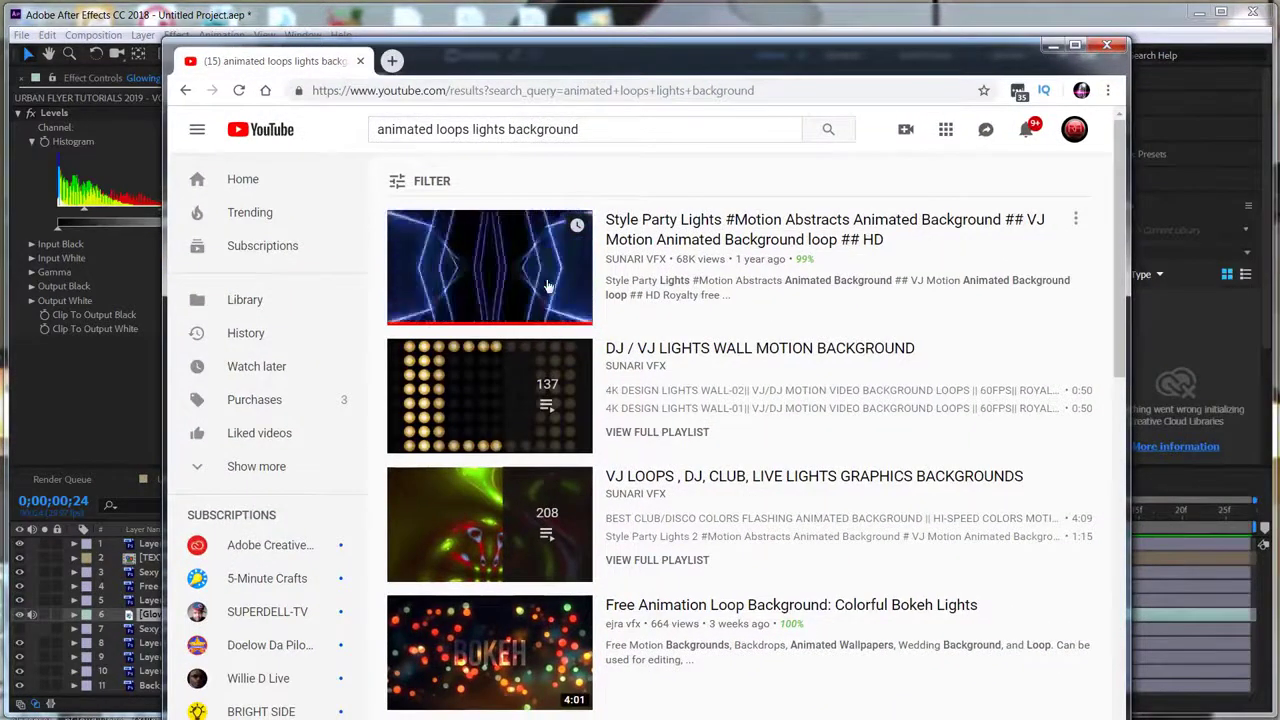
scroll(635, 325, "down", 1)
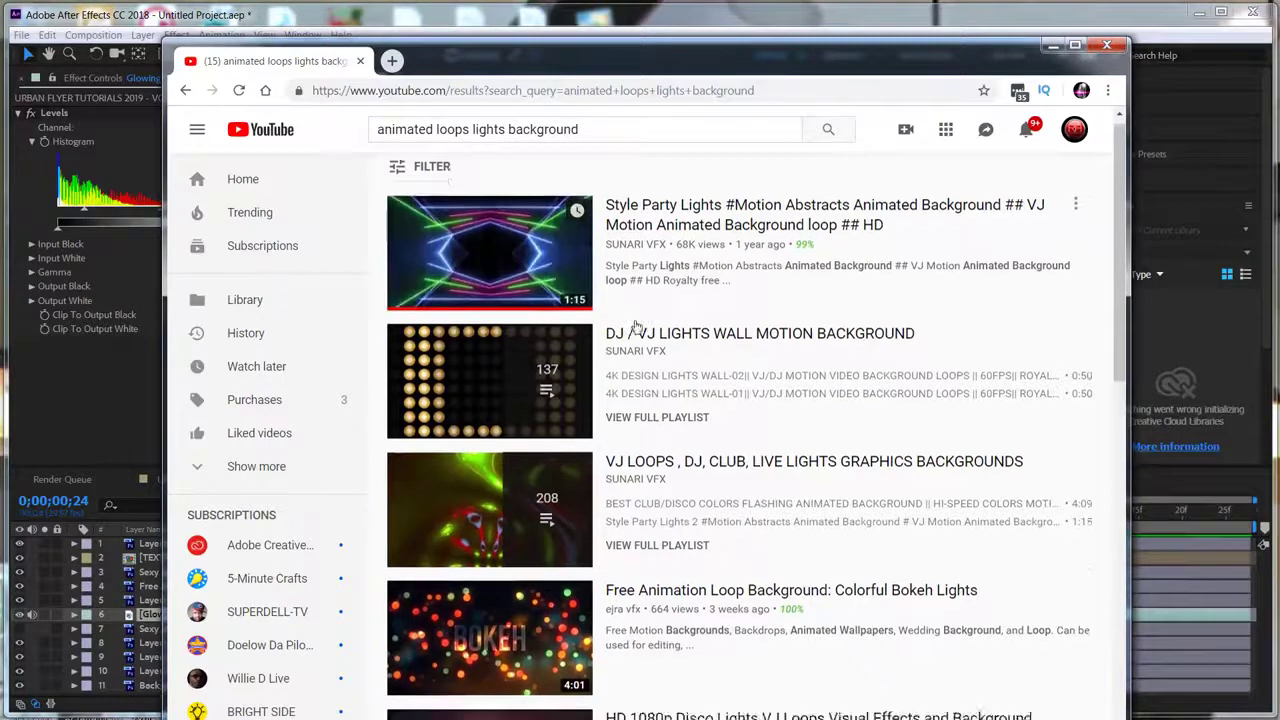
scroll(635, 325, "down", 3)
mouse_move(552, 330)
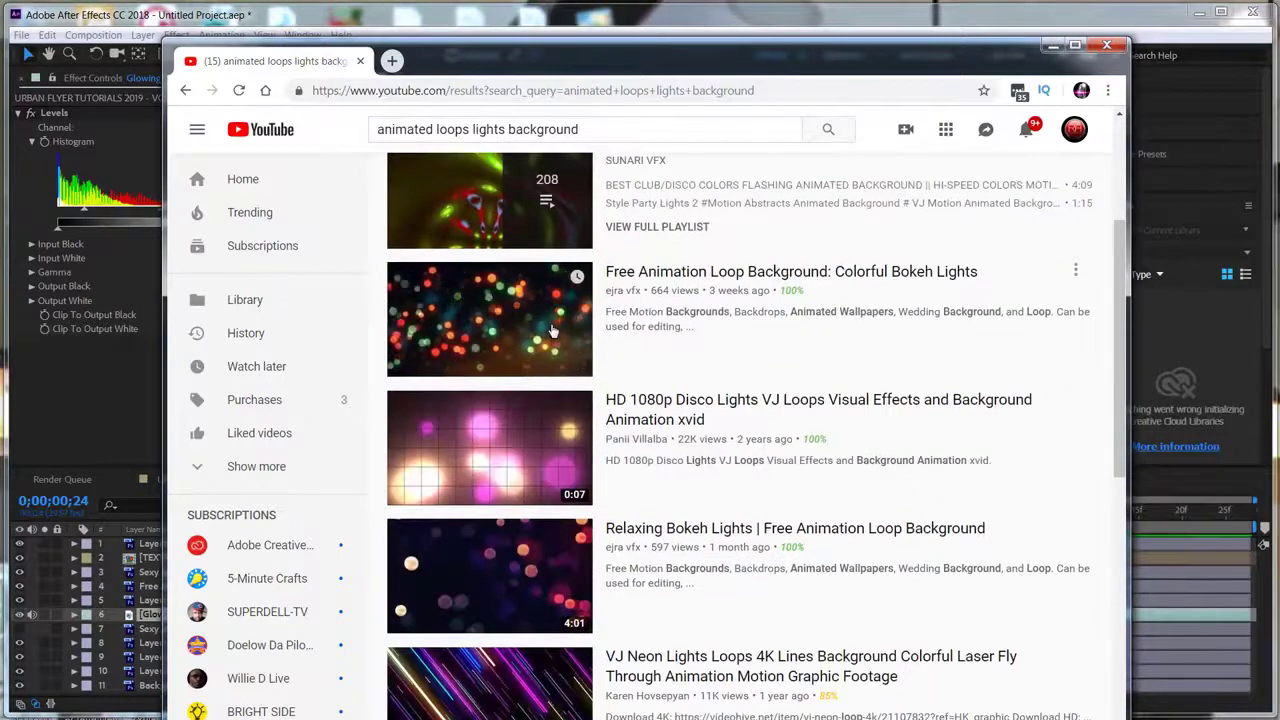
scroll(530, 300, "down", 2)
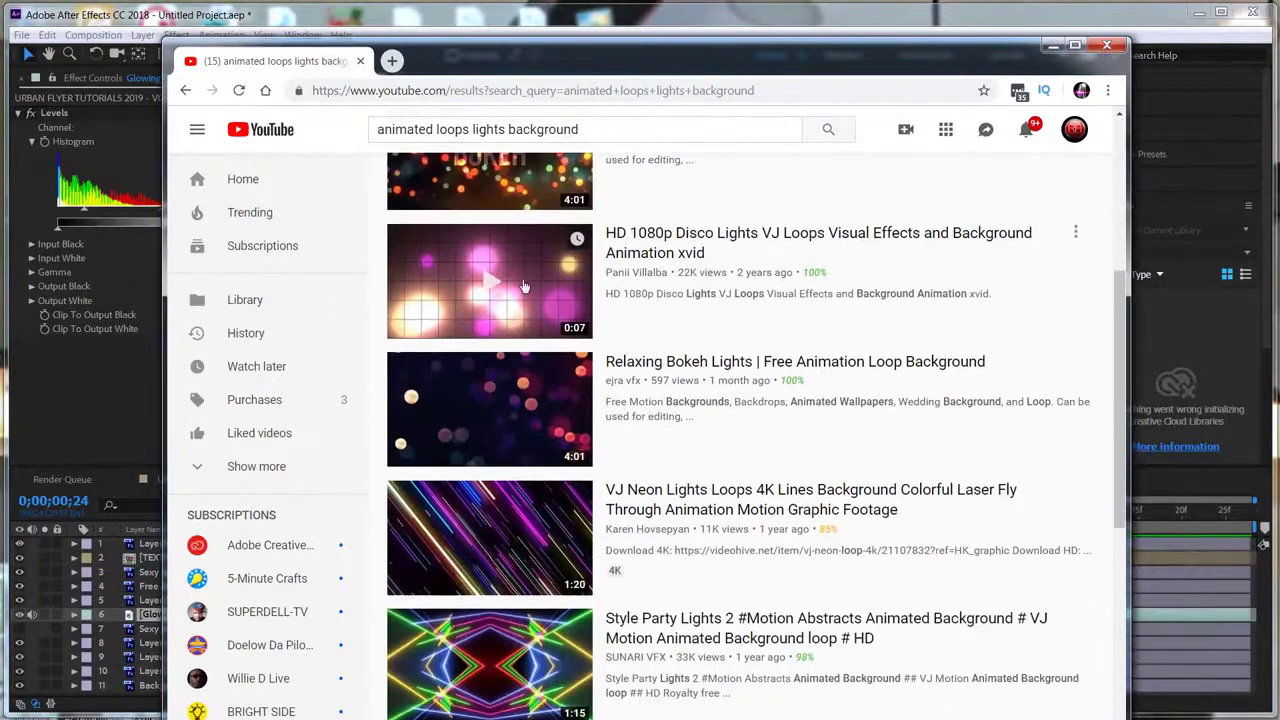
mouse_move(567, 403)
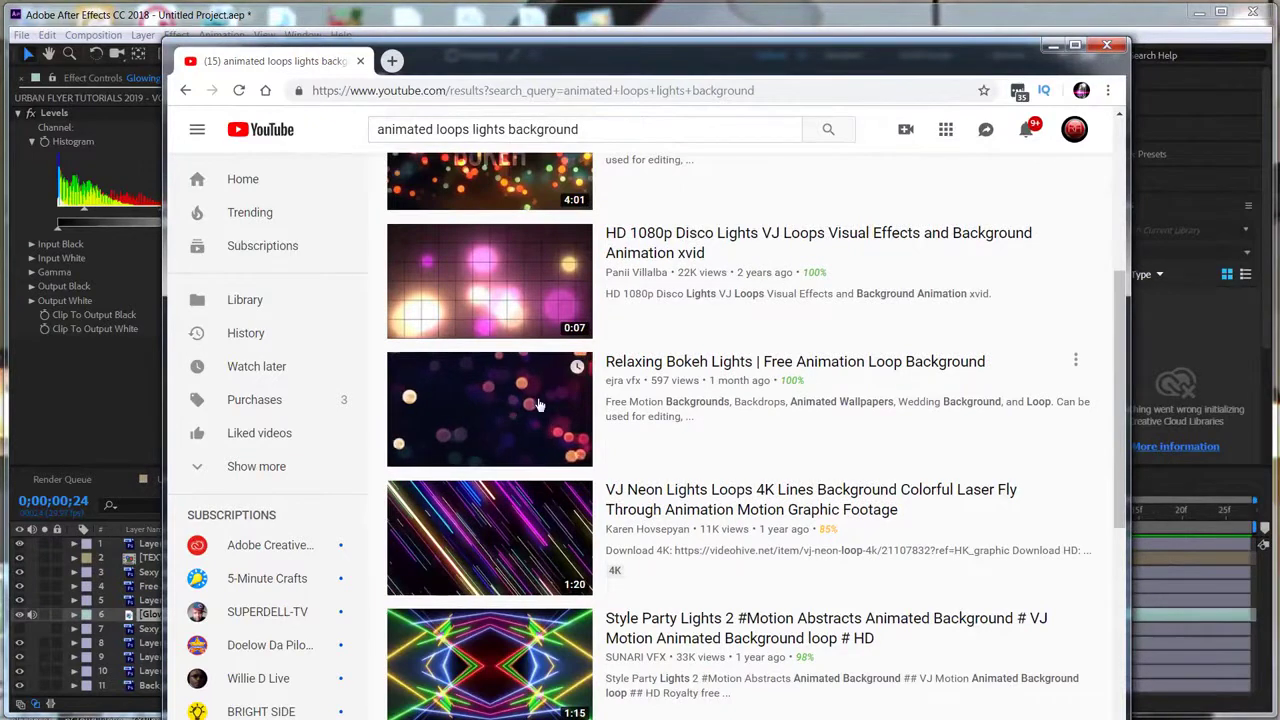
scroll(567, 403, "down", 2)
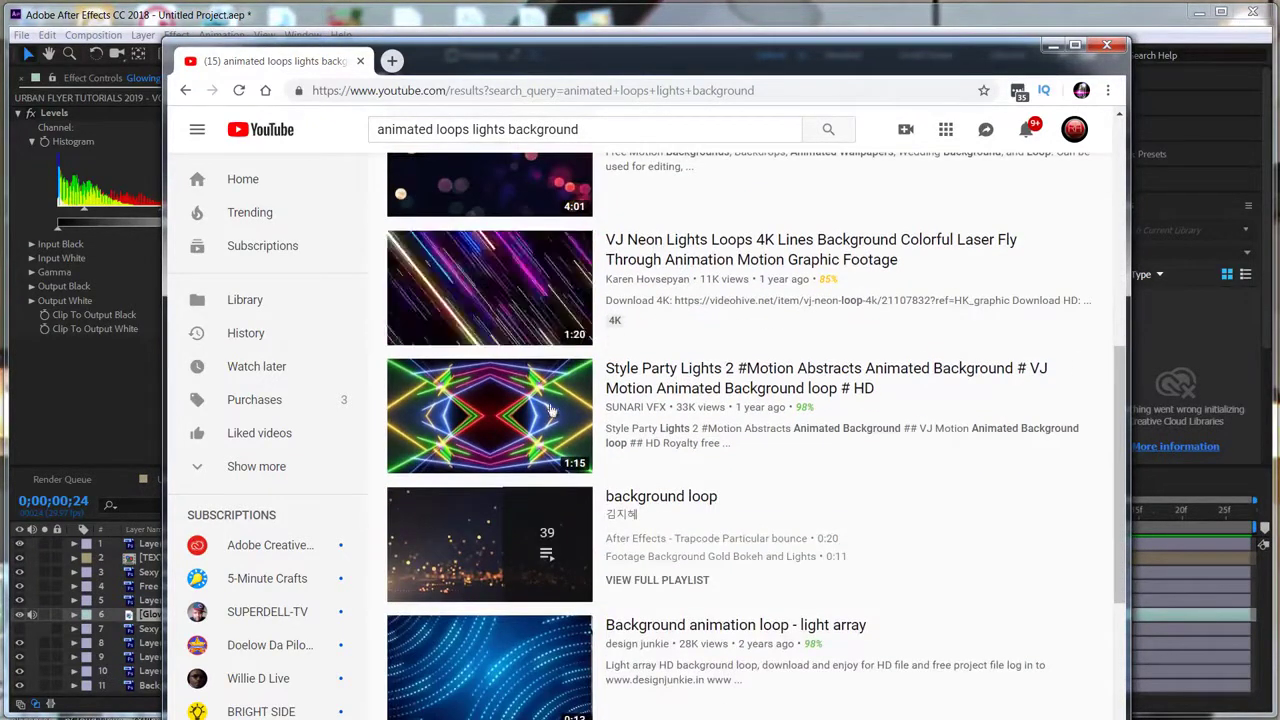
scroll(551, 415, "down", 3)
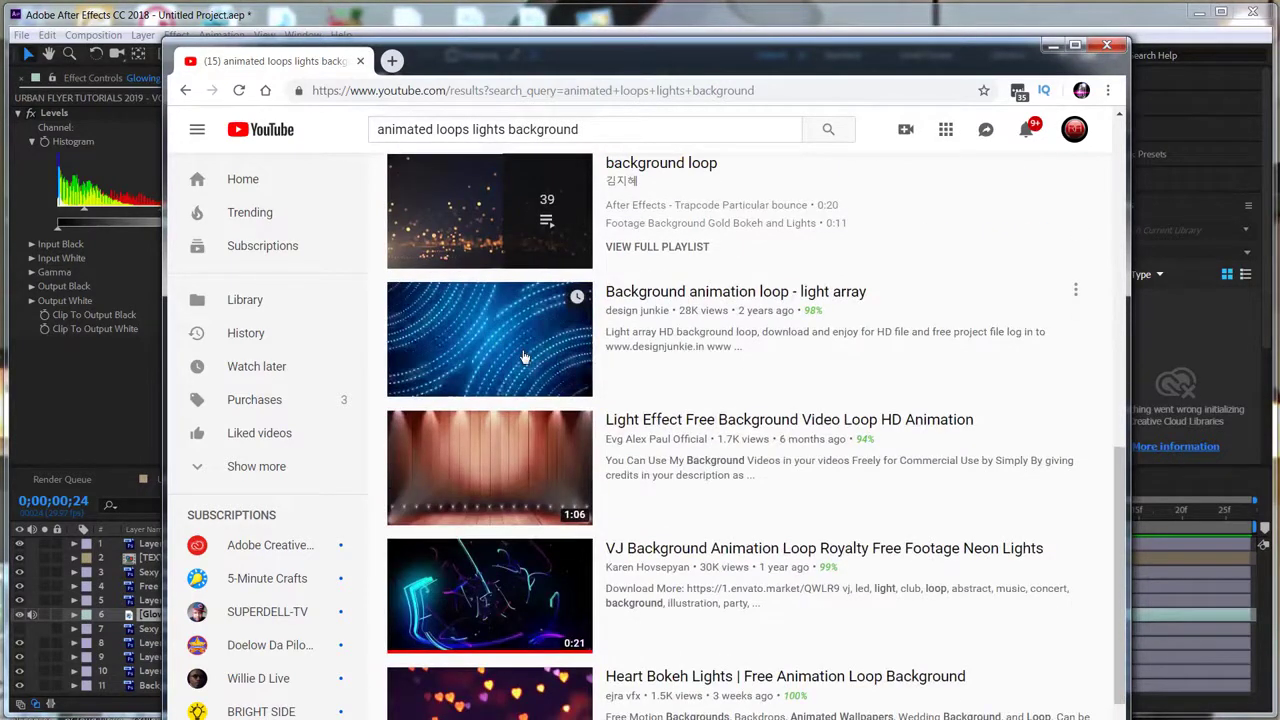
scroll(666, 352, "down", 2)
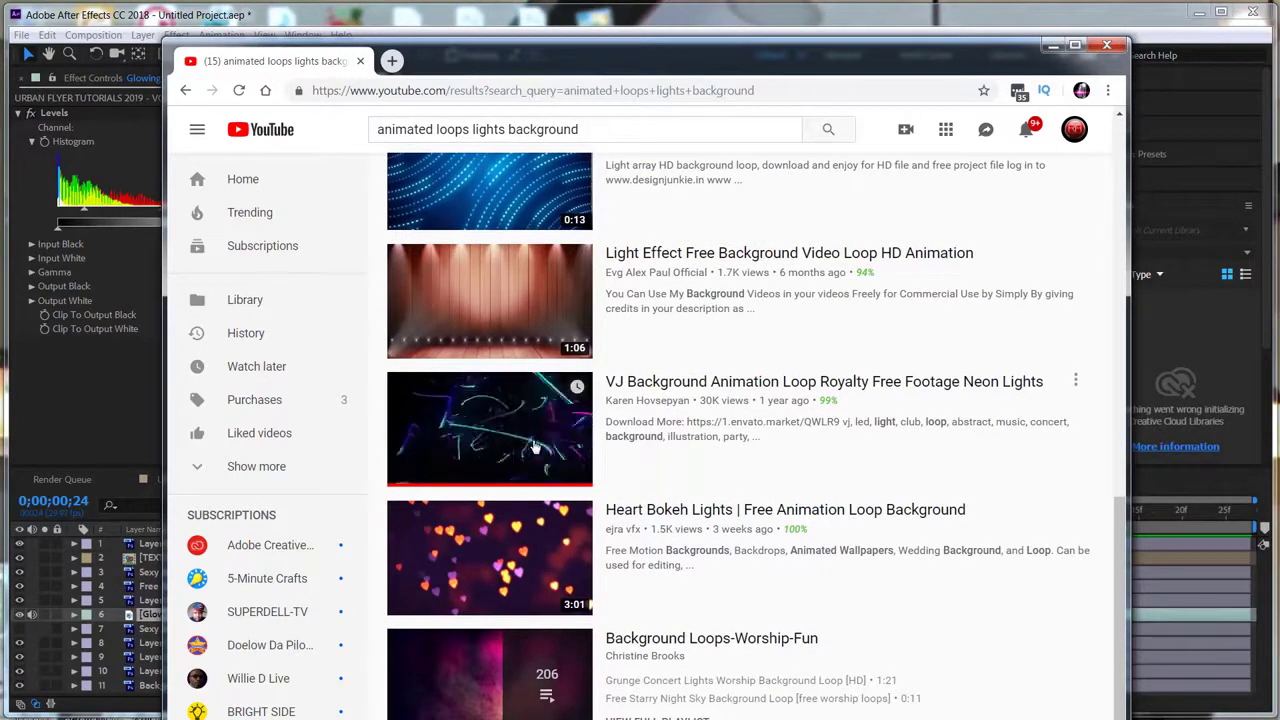
left_click_drag(641, 45, 1279, 120)
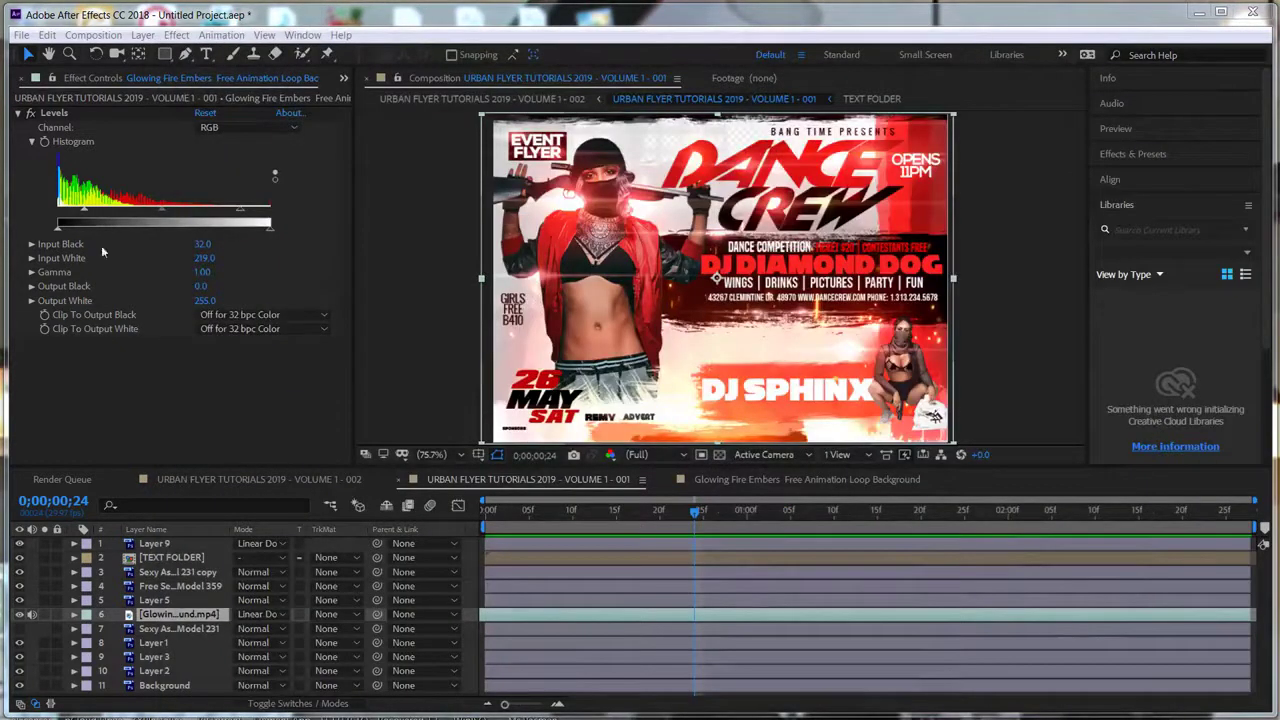
- Widen the left panel and import the VJ Background neon lights clip via Import > File
left_click(37, 105)
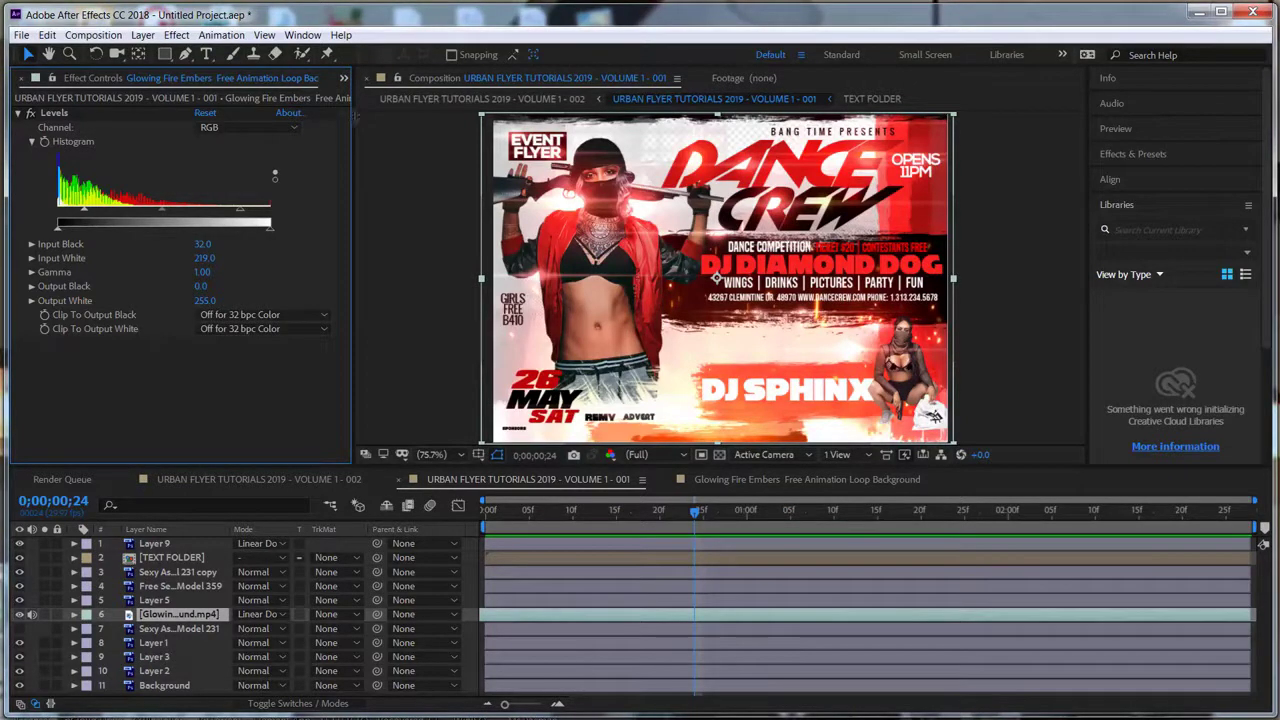
left_click_drag(350, 123, 505, 123)
left_click(48, 79)
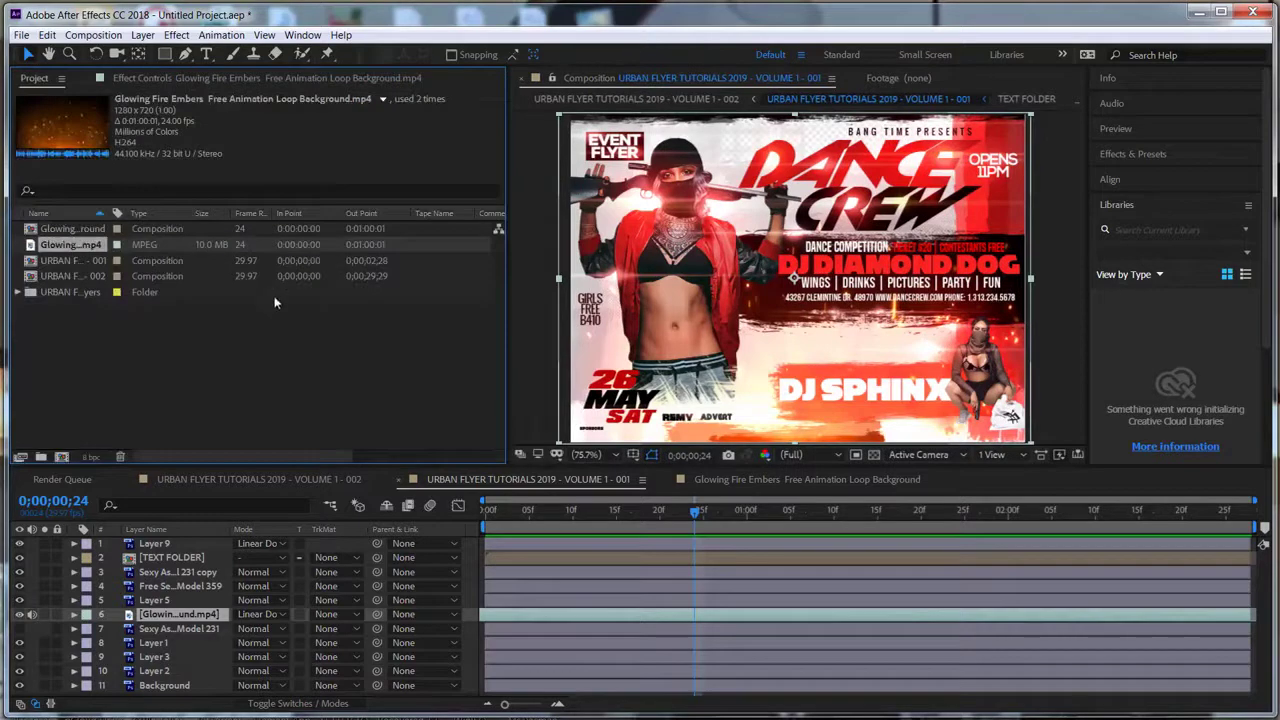
right_click(62, 370)
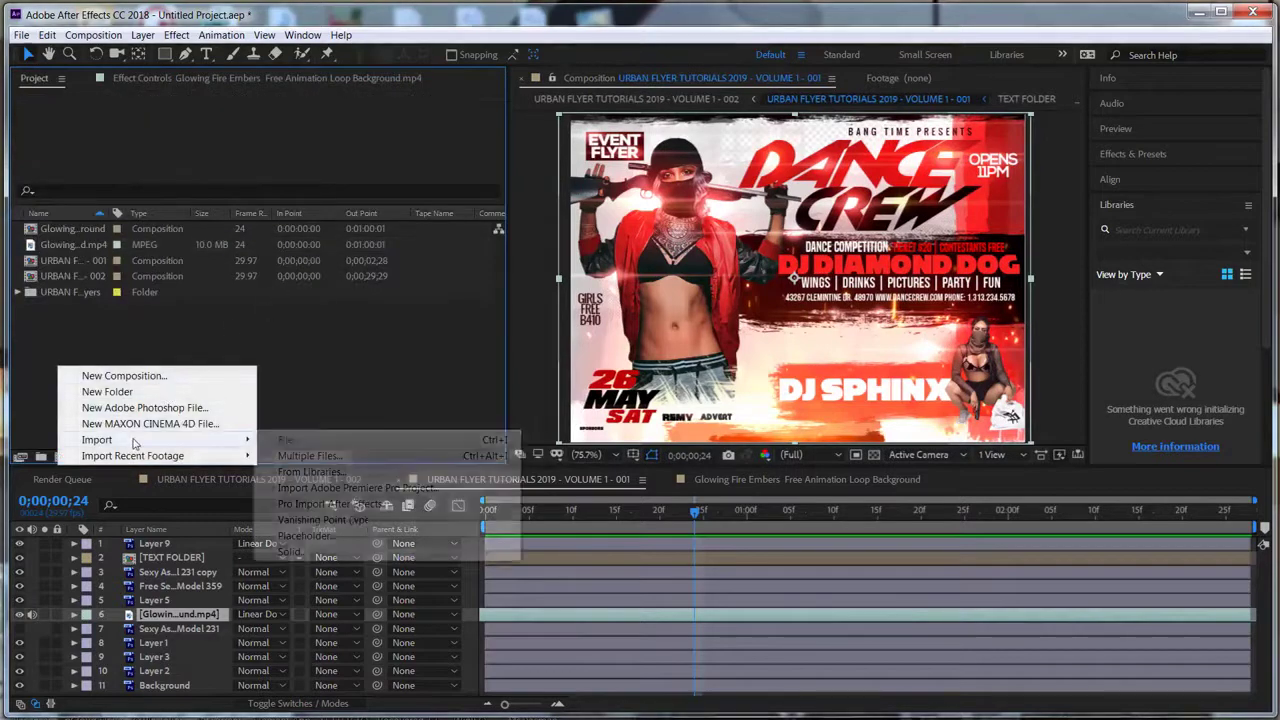
left_click(290, 440)
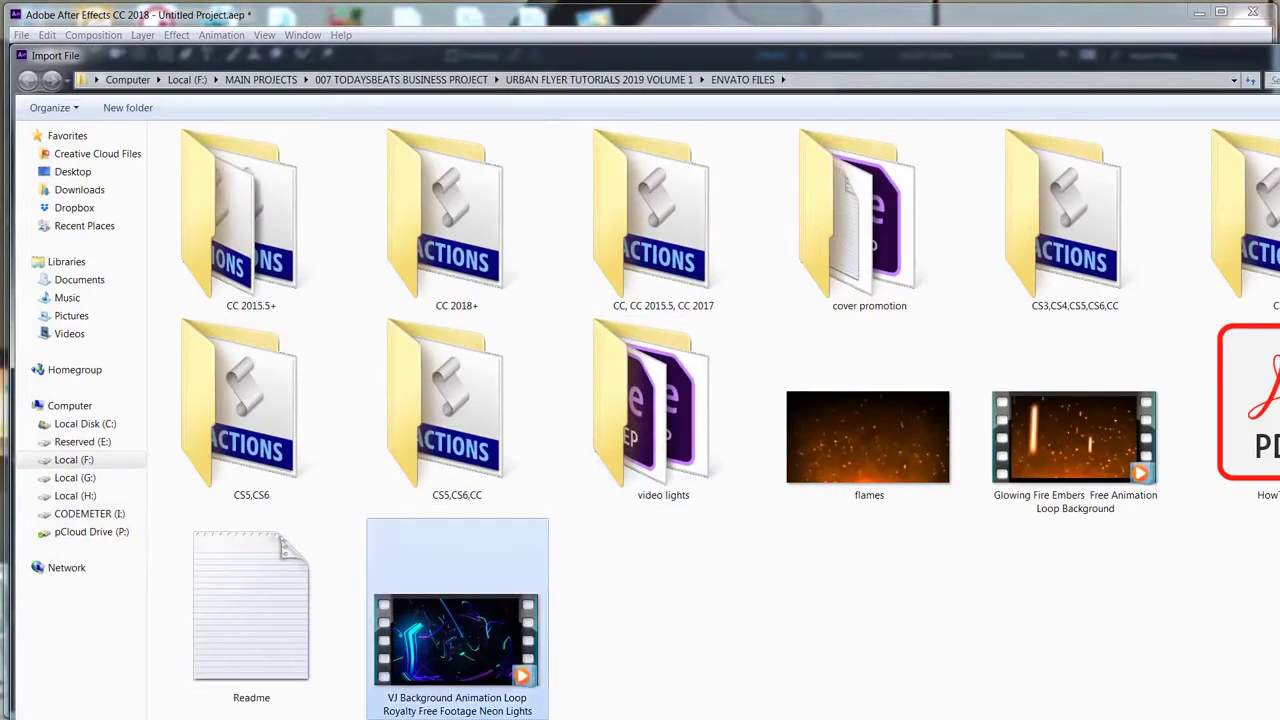
double_click(457, 640)
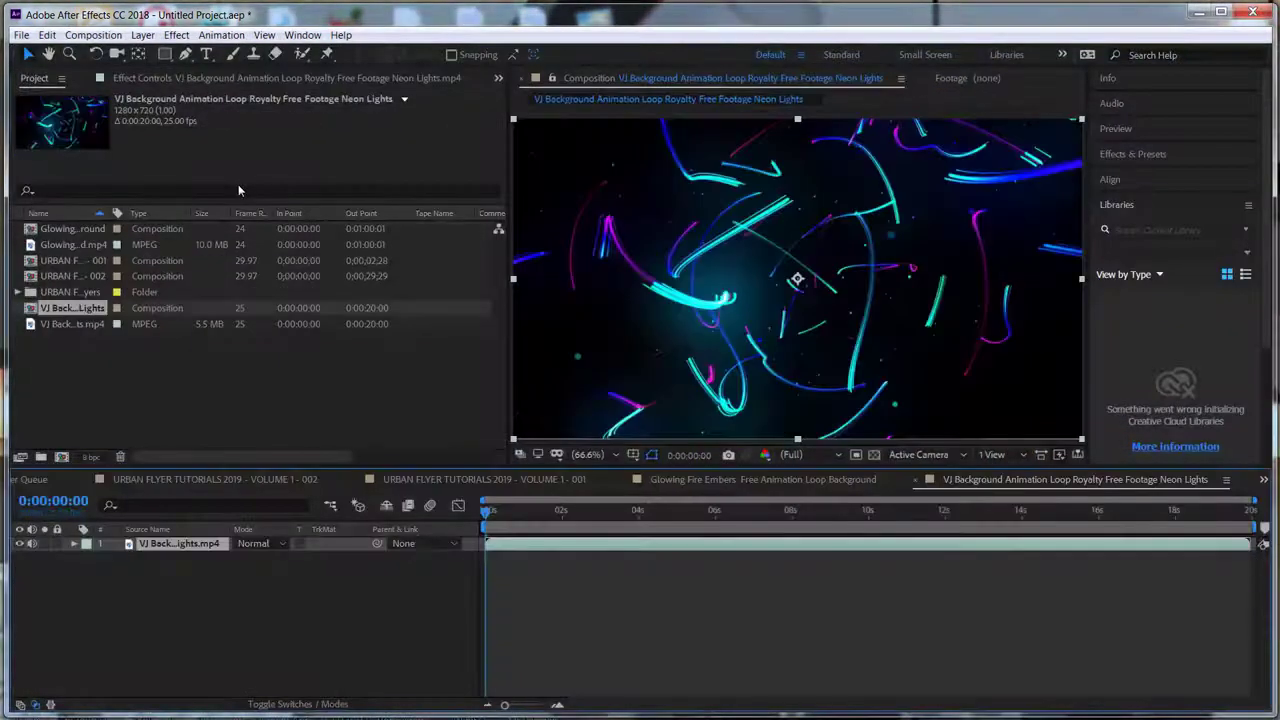
- Place the VJ Background neon clip in the 001 flyer comp as Linear Dodge, playhead at 0
left_click(755, 481)
left_click(551, 482)
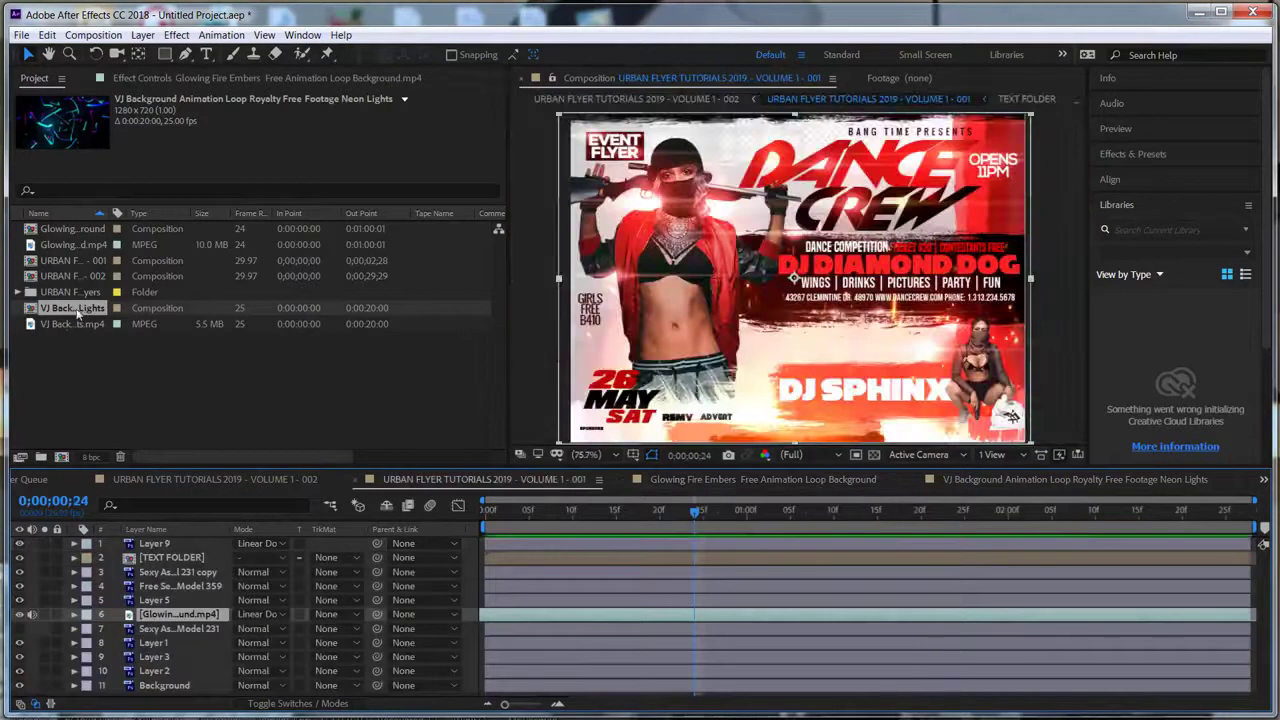
left_click_drag(70, 324, 152, 610)
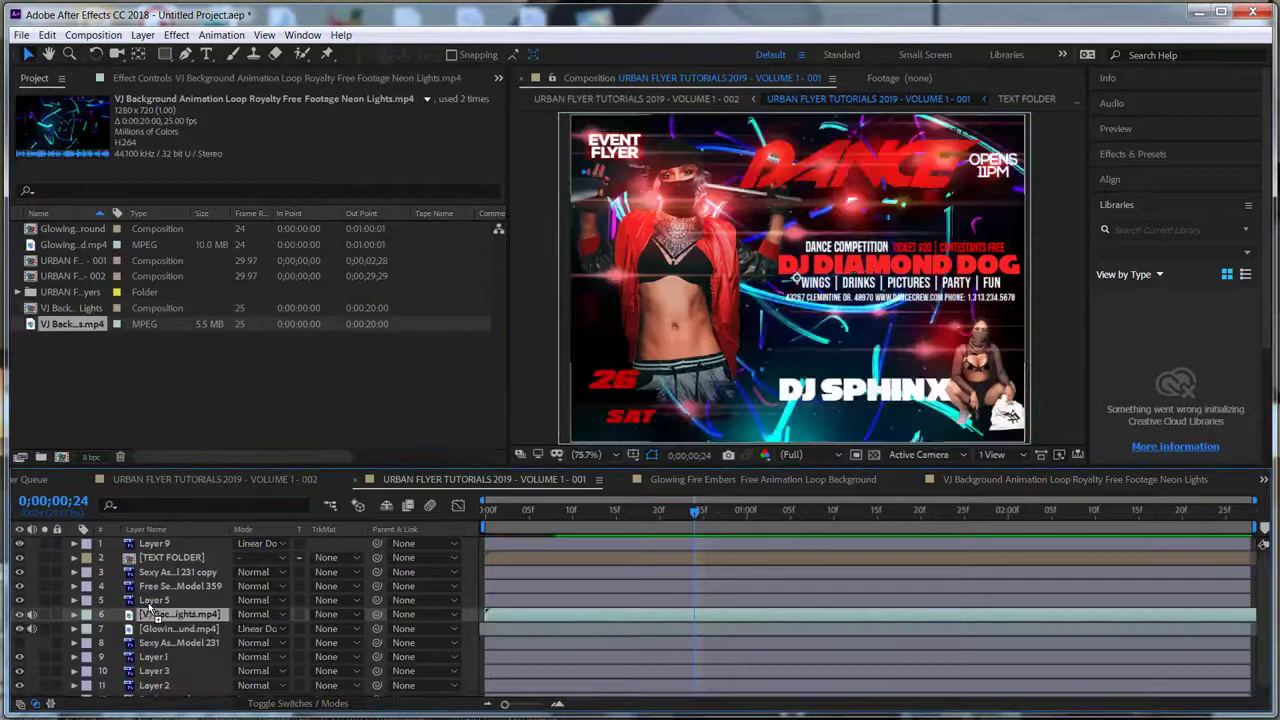
left_click(272, 614)
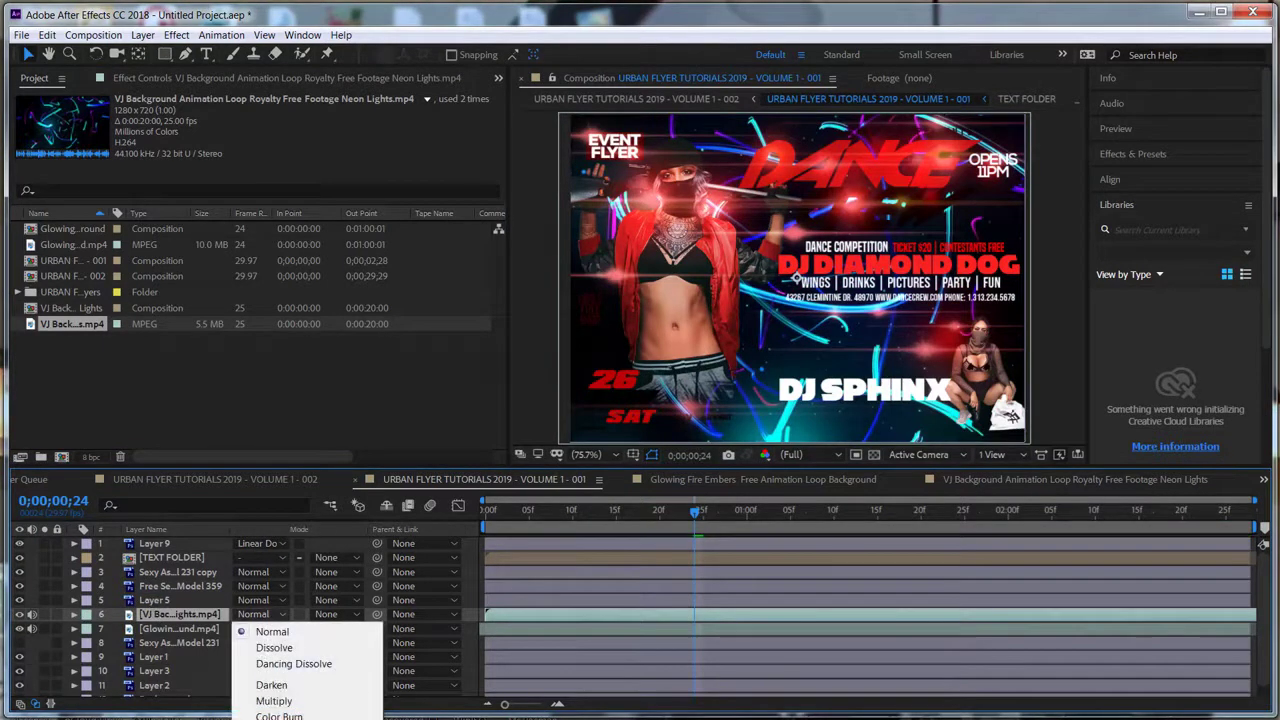
left_click(300, 715)
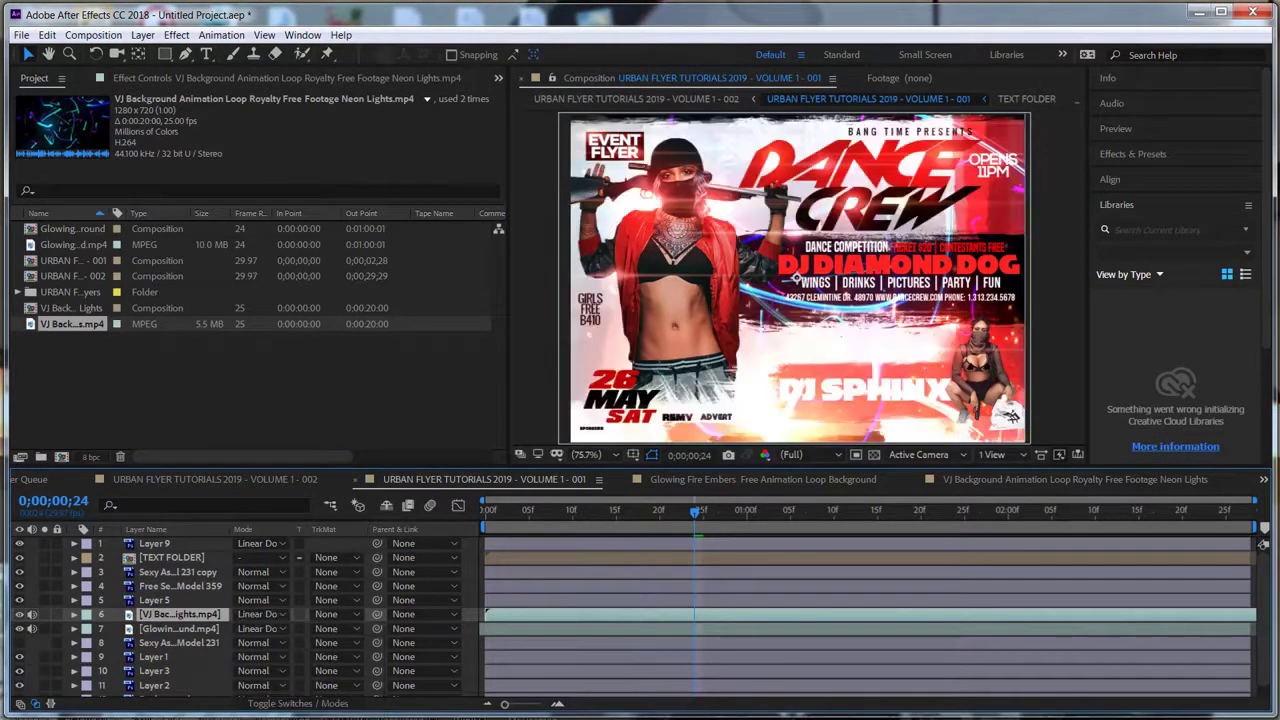
left_click_drag(500, 522, 472, 515)
key("space")
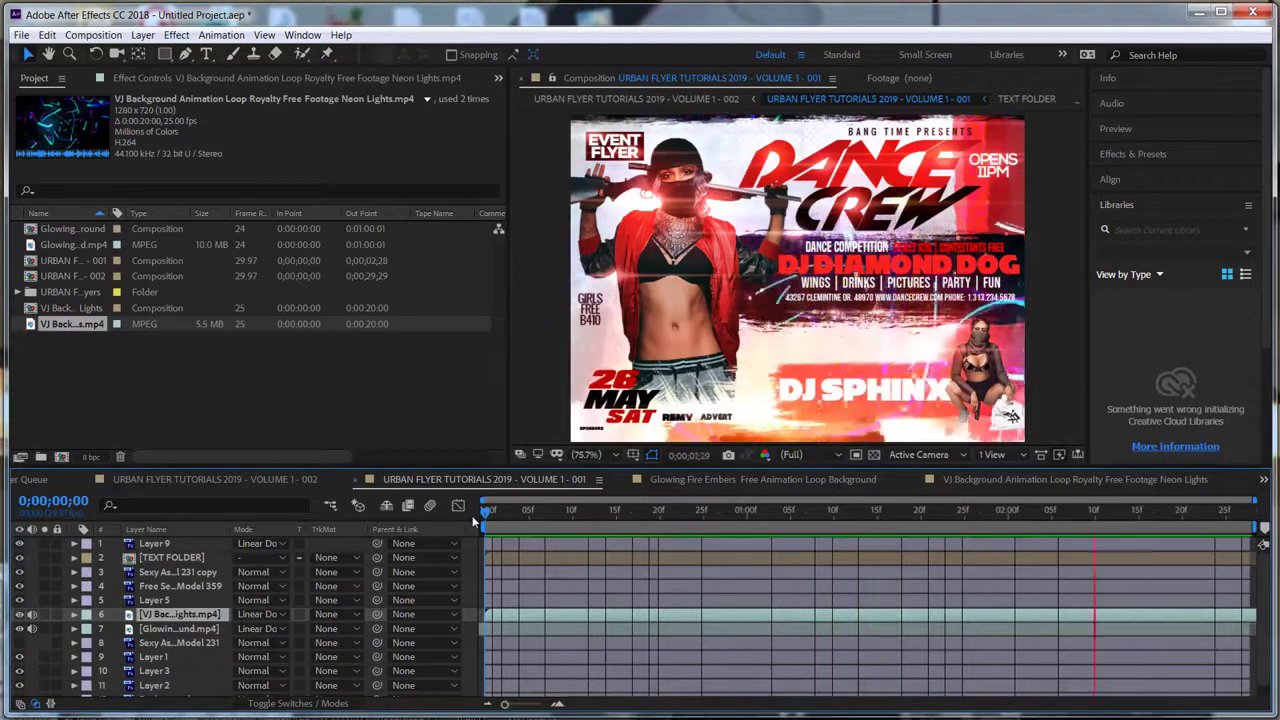
key("space")
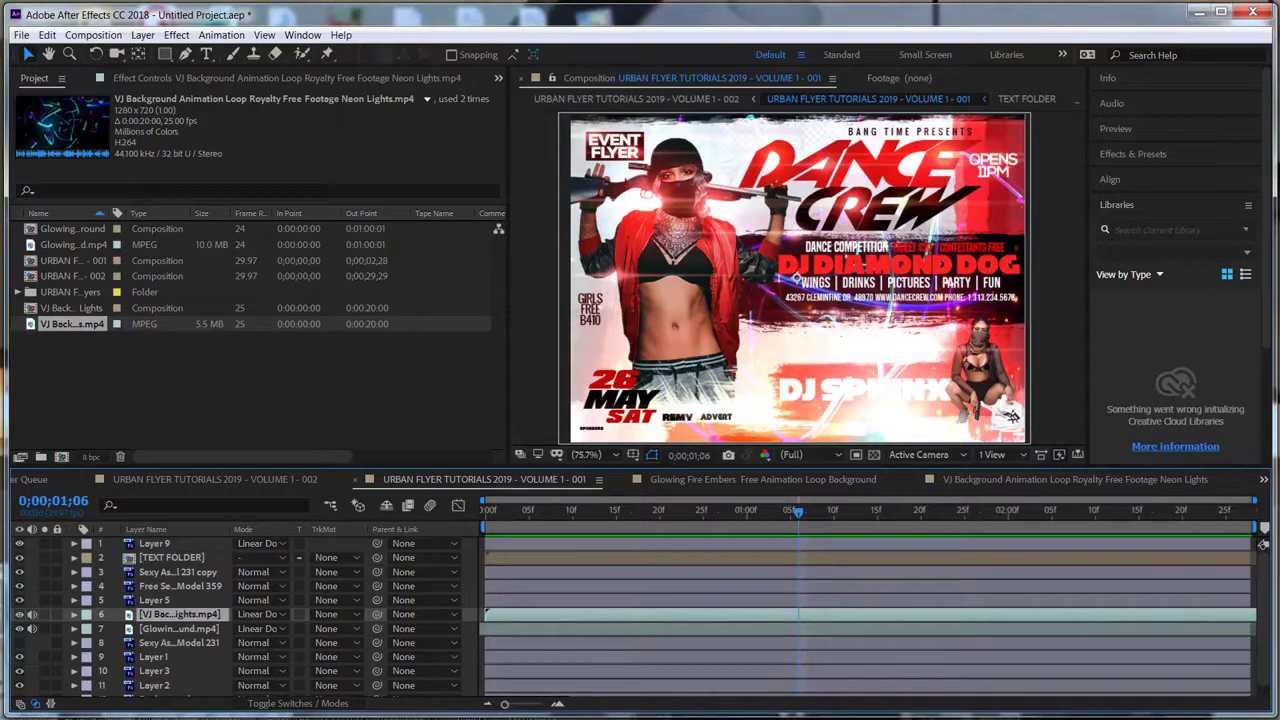
left_click(488, 512)
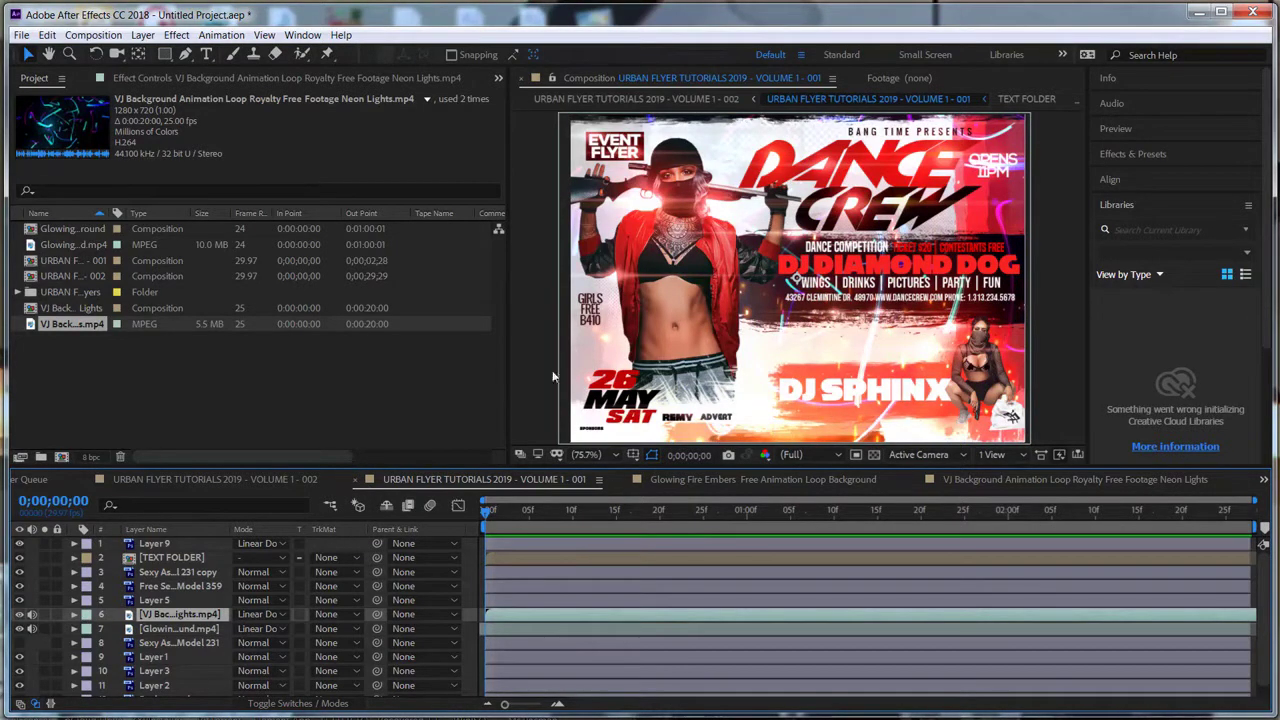
- Drag the panel dividers to make the flyer's Composition viewer wider and taller
left_click_drag(508, 382, 408, 382)
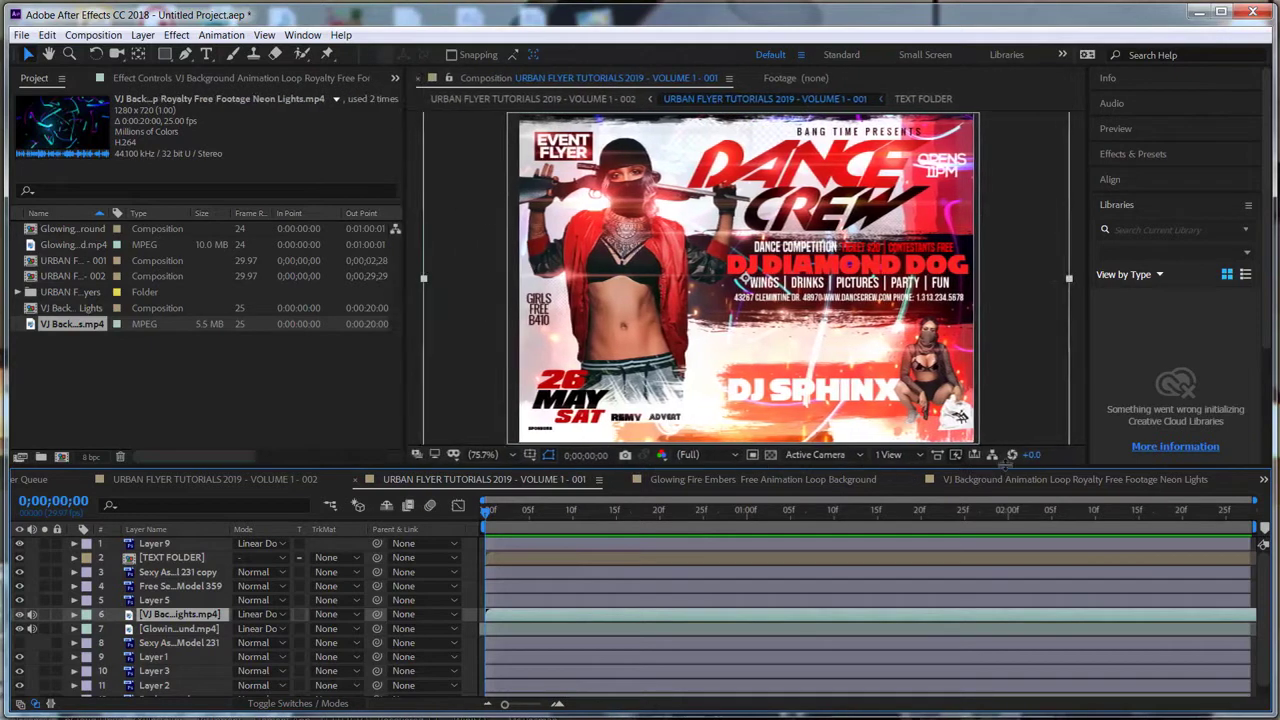
left_click_drag(1012, 466, 1002, 541)
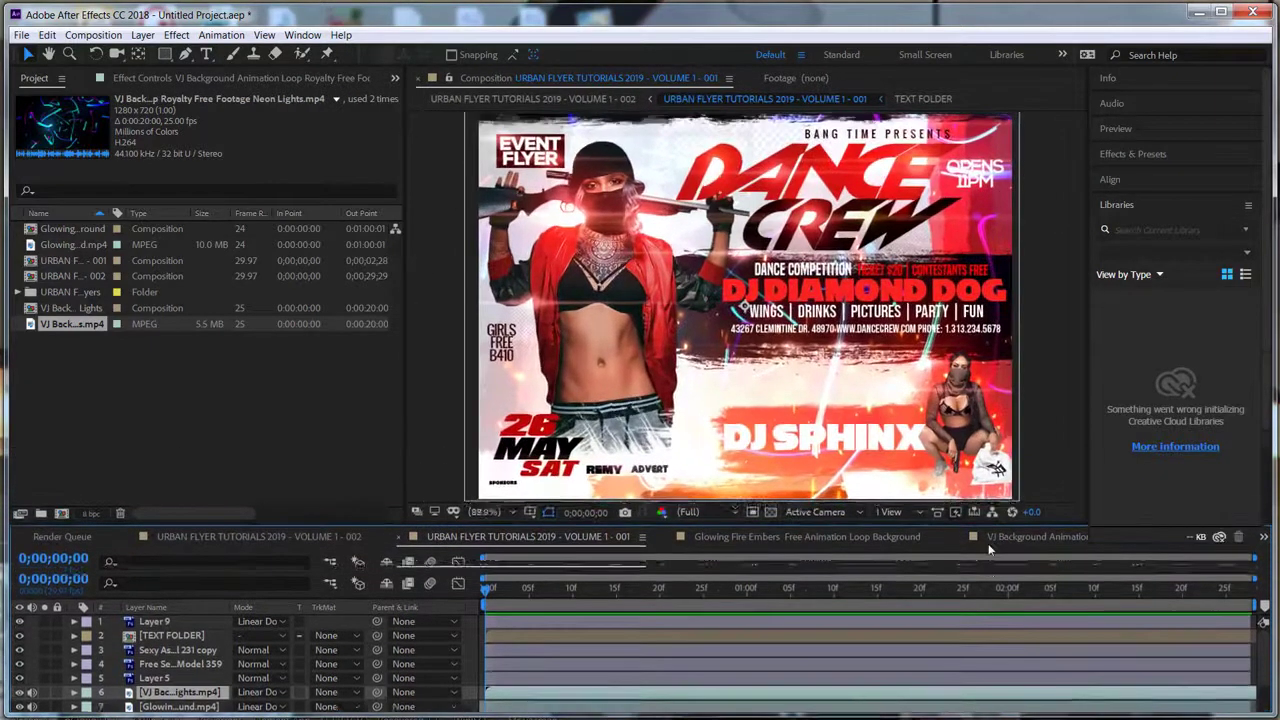